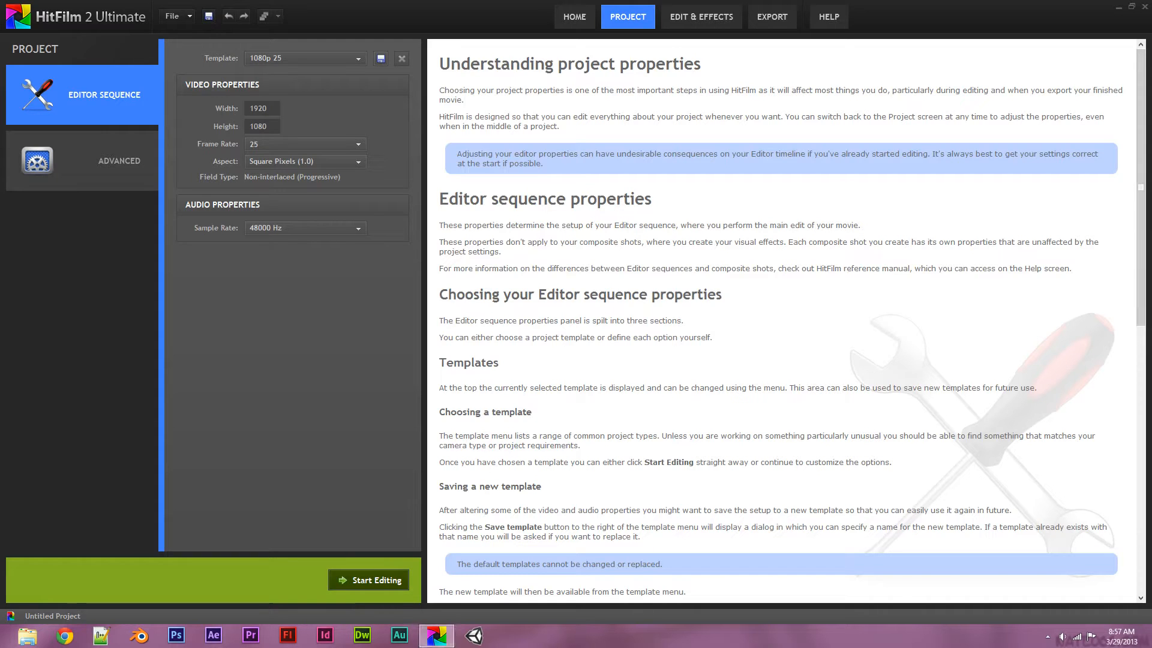
Switch from the 1080p 25 project settings to the Edit & Effects workspace
left_click(368, 580)
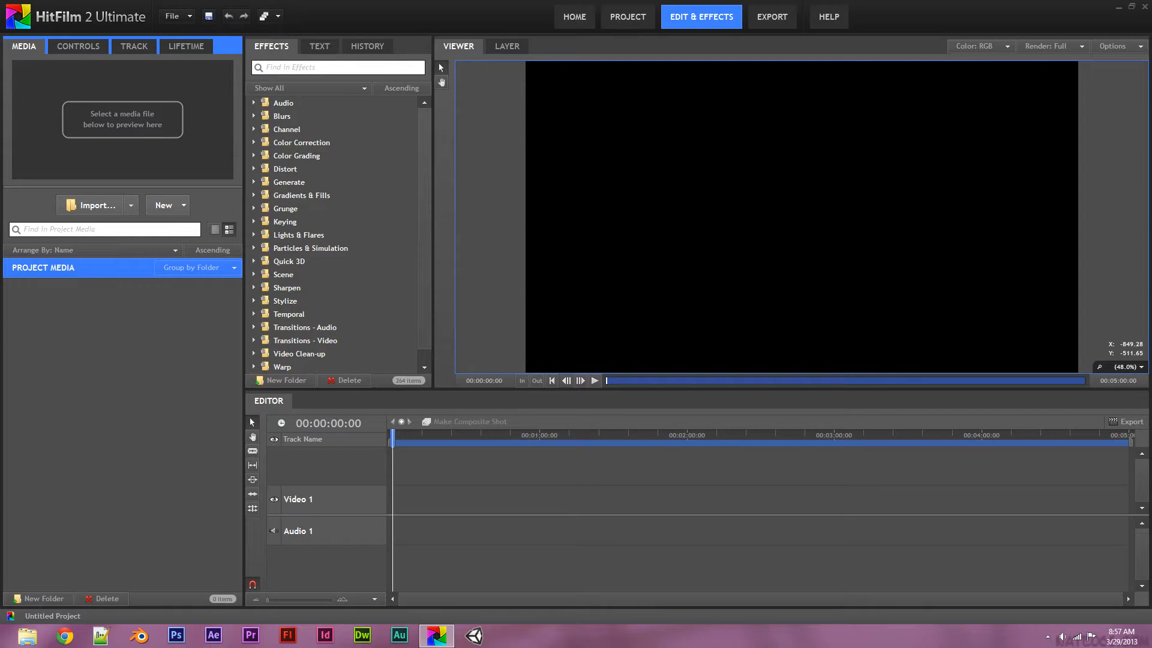
Import Train Track.jpg from the desktop and the Box.obj 3D model into Project Media
left_click(1131, 6)
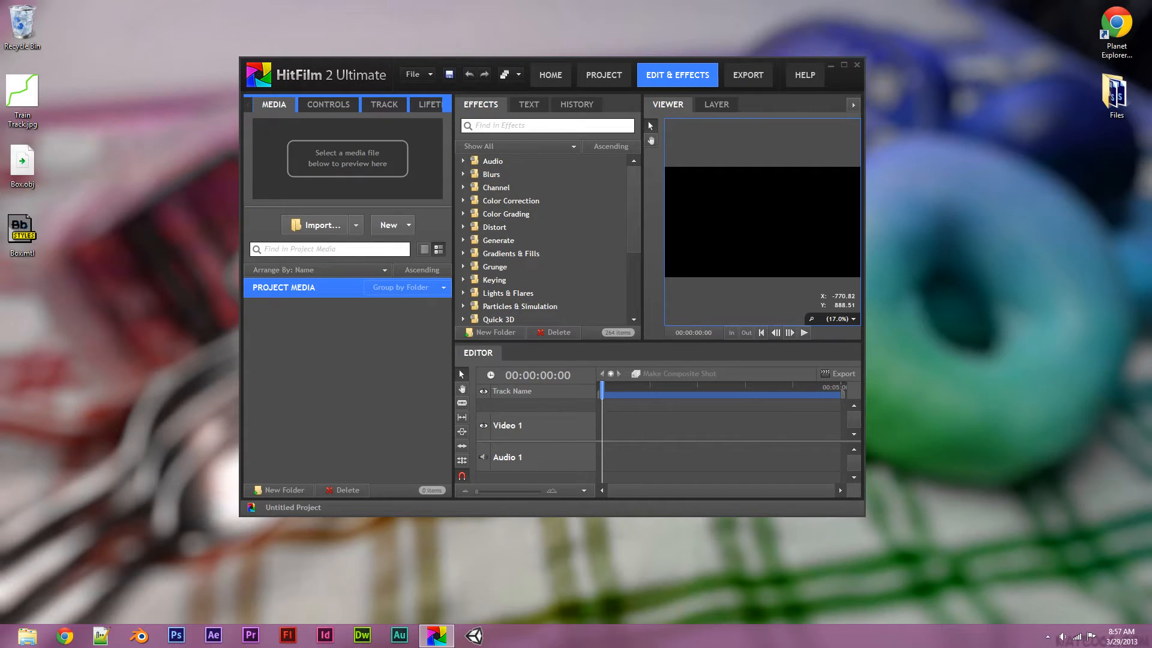
left_click_drag(22, 96, 336, 366)
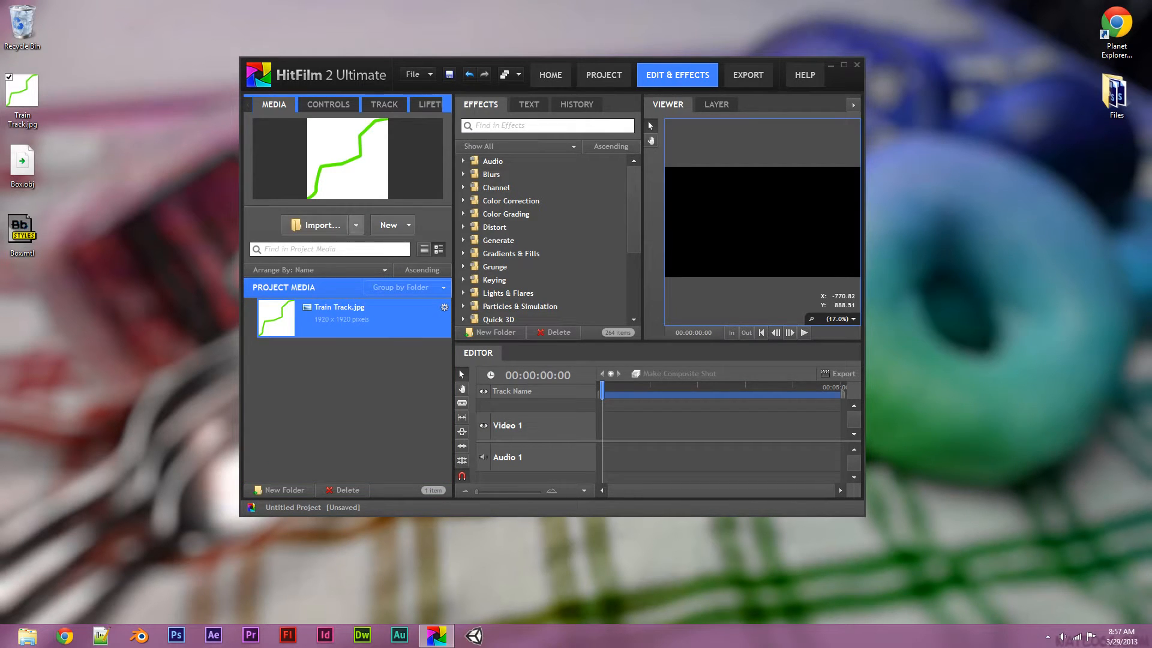
left_click(356, 225)
left_click(399, 372)
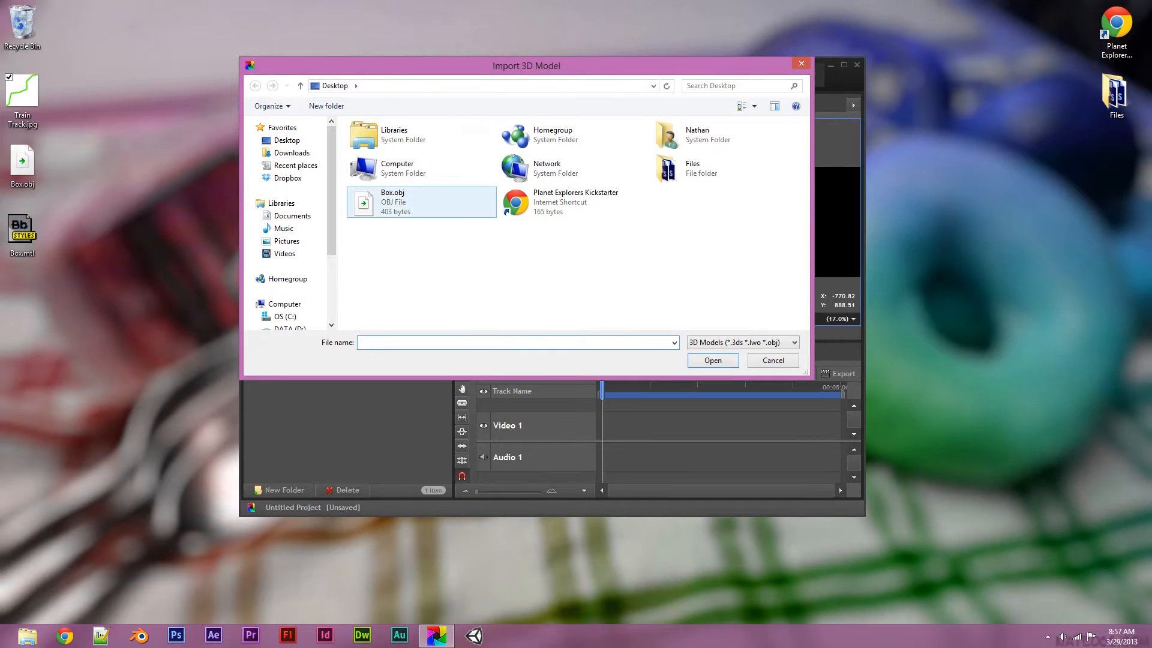
left_click(414, 203)
left_click(713, 360)
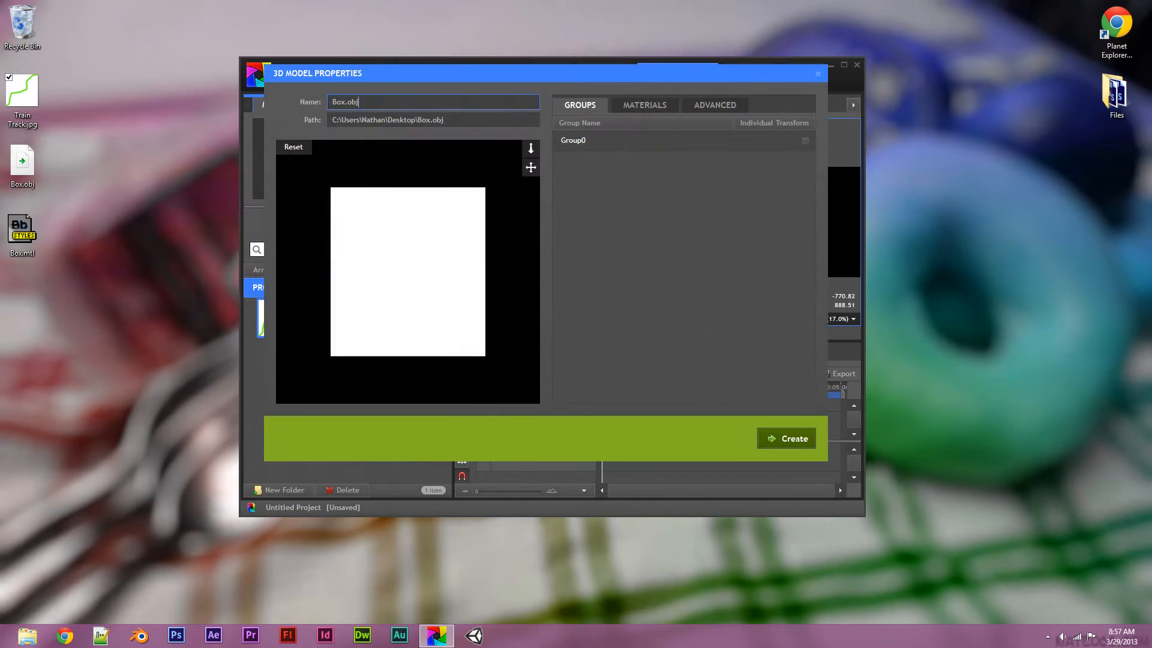
left_click_drag(408, 272, 399, 204)
left_click(786, 438)
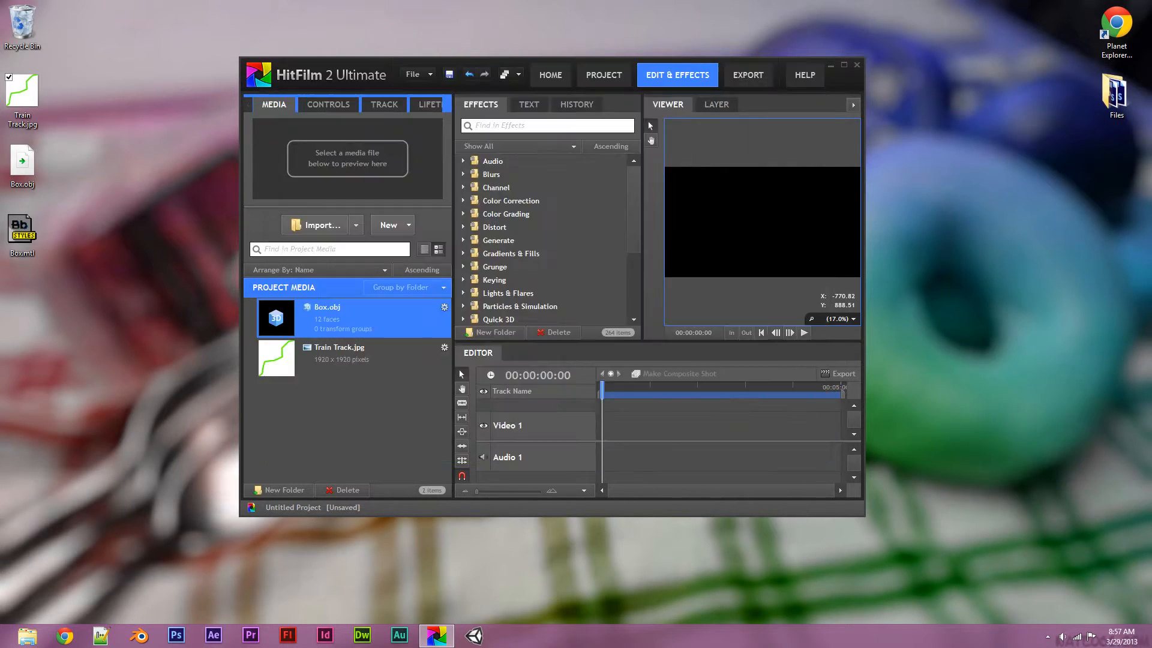
left_click(844, 65)
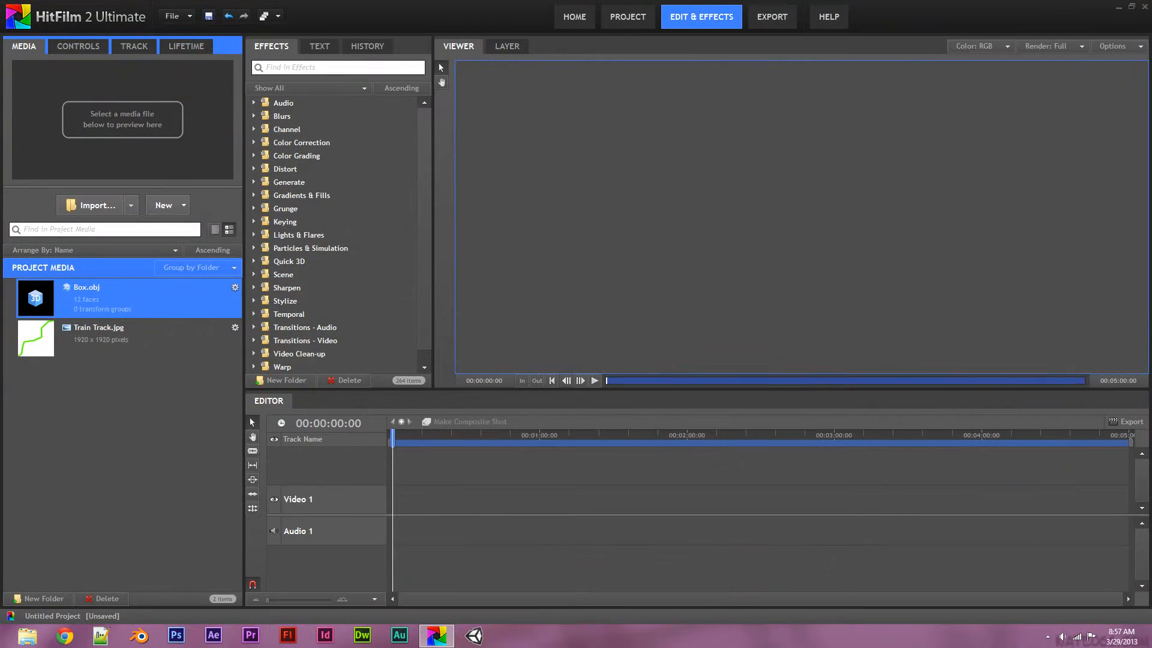
Place Train Track.jpg on the timeline and convert the clip into a composite shot
left_click_drag(96, 336, 397, 465)
right_click(398, 463)
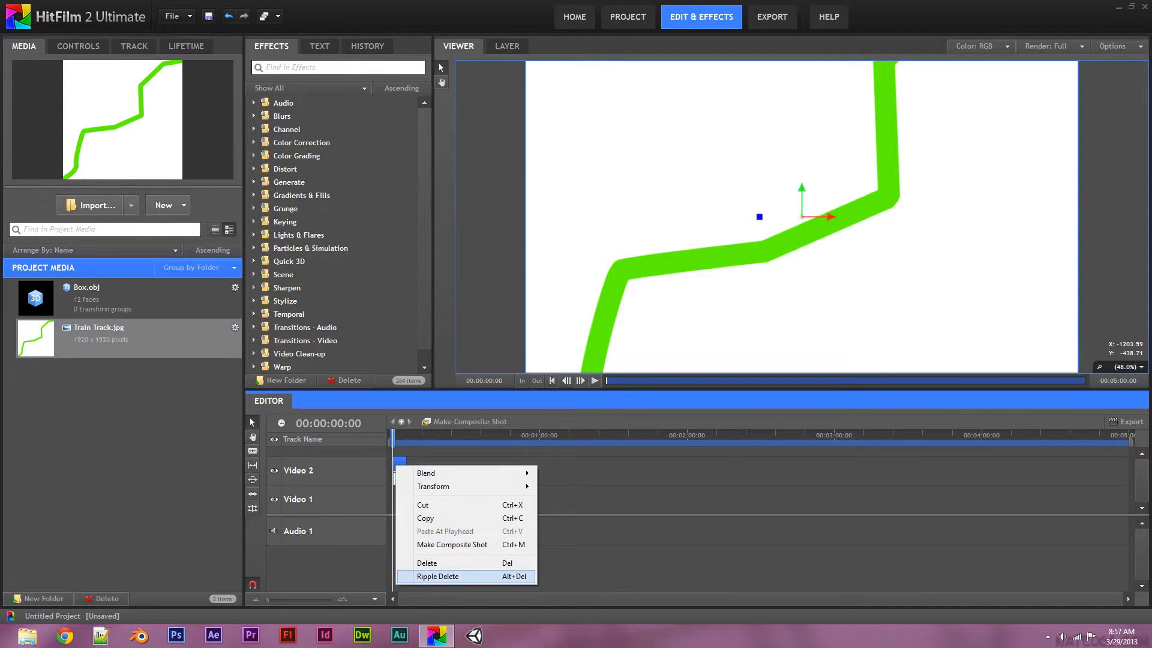
left_click(452, 544)
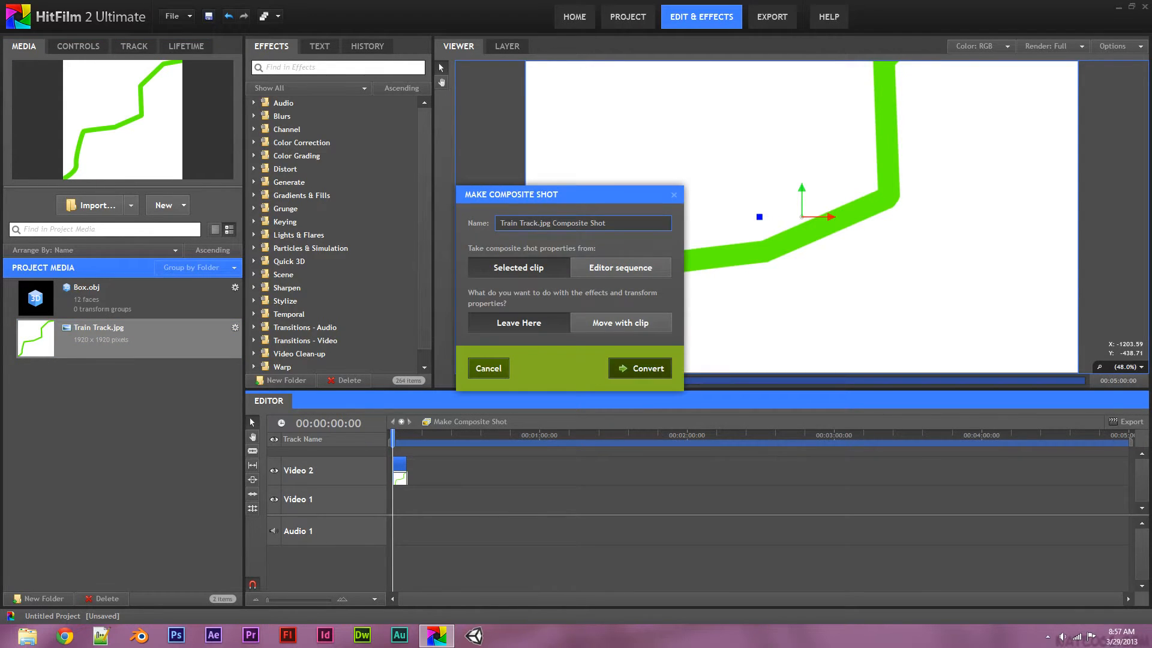
left_click(640, 367)
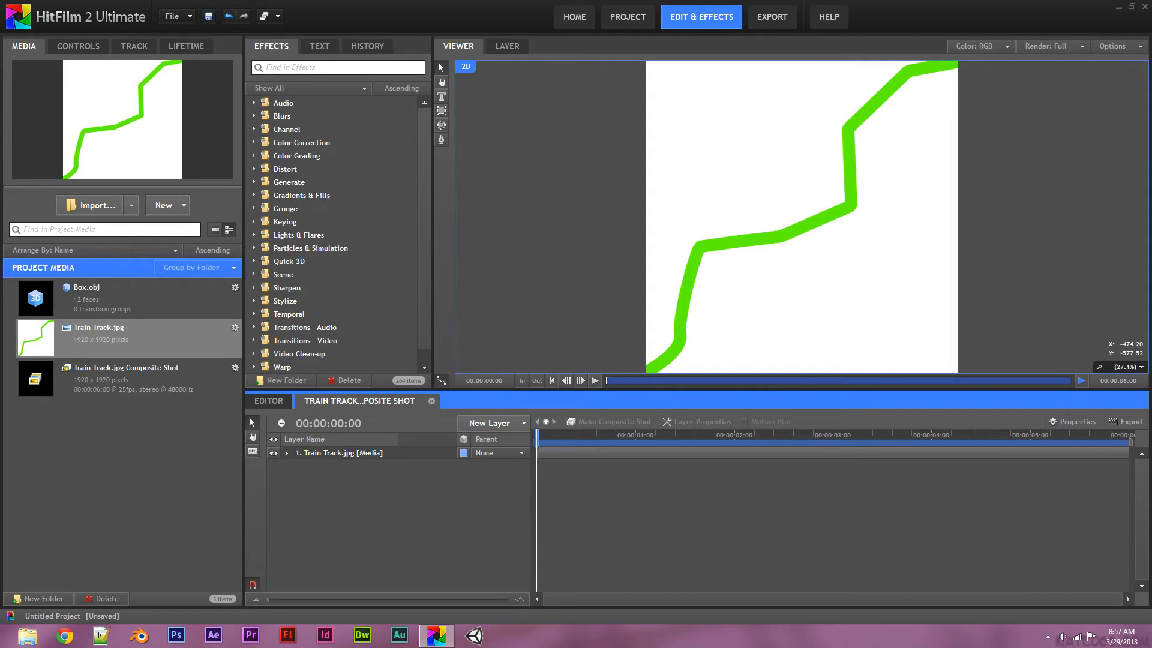
Add a camera layer and set the Train Track layer to 3D Plane
left_click(489, 422)
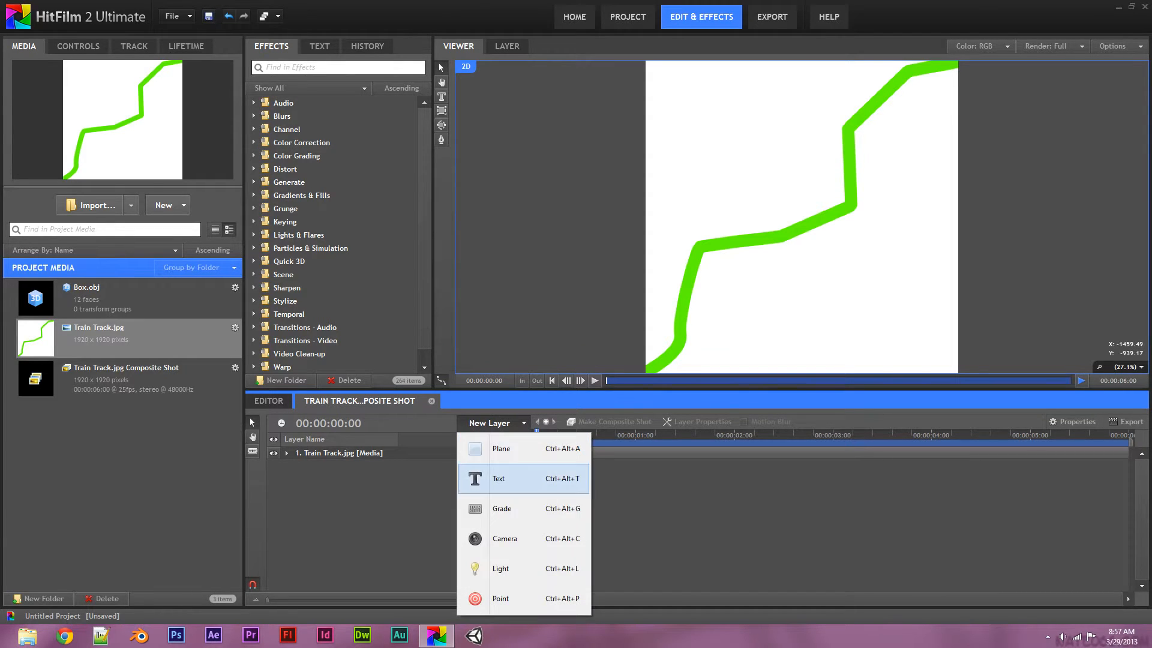
left_click(502, 538)
left_click(463, 465)
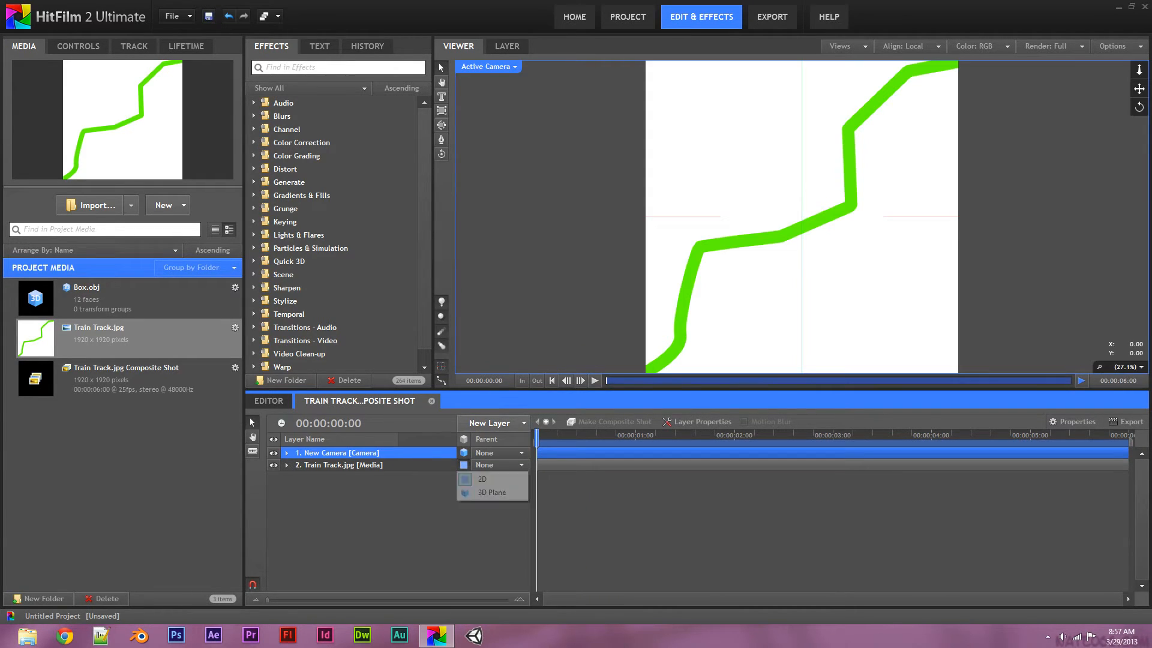
left_click(485, 491)
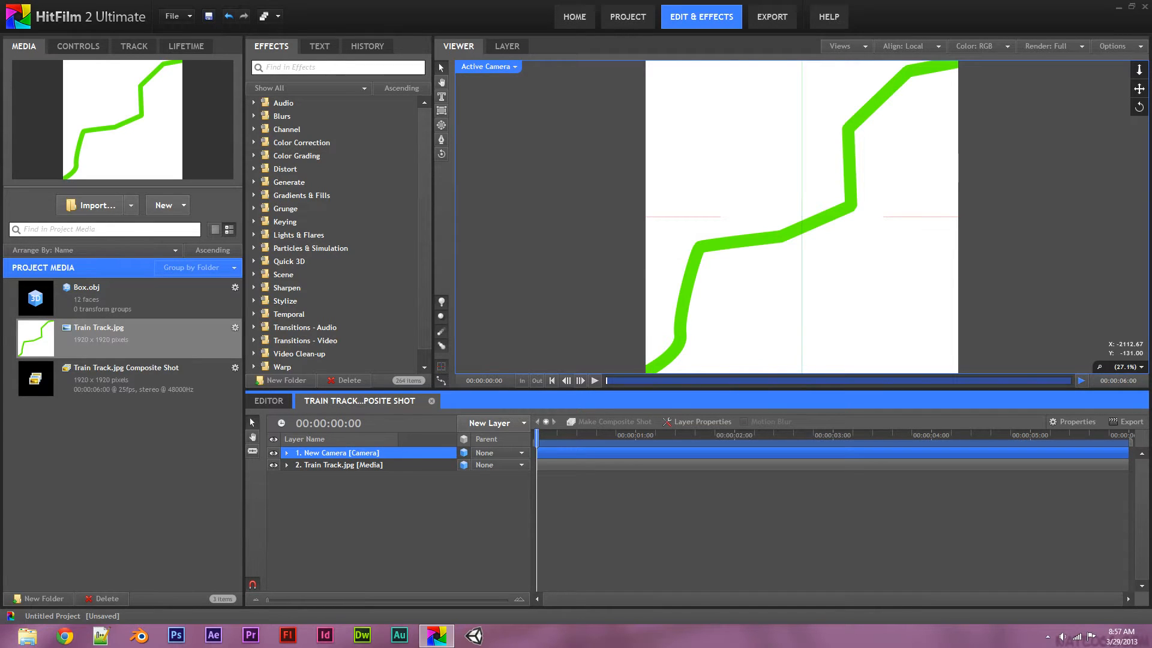
Switch the viewer to Perspective and orbit back to see the plane and camera
left_click(487, 67)
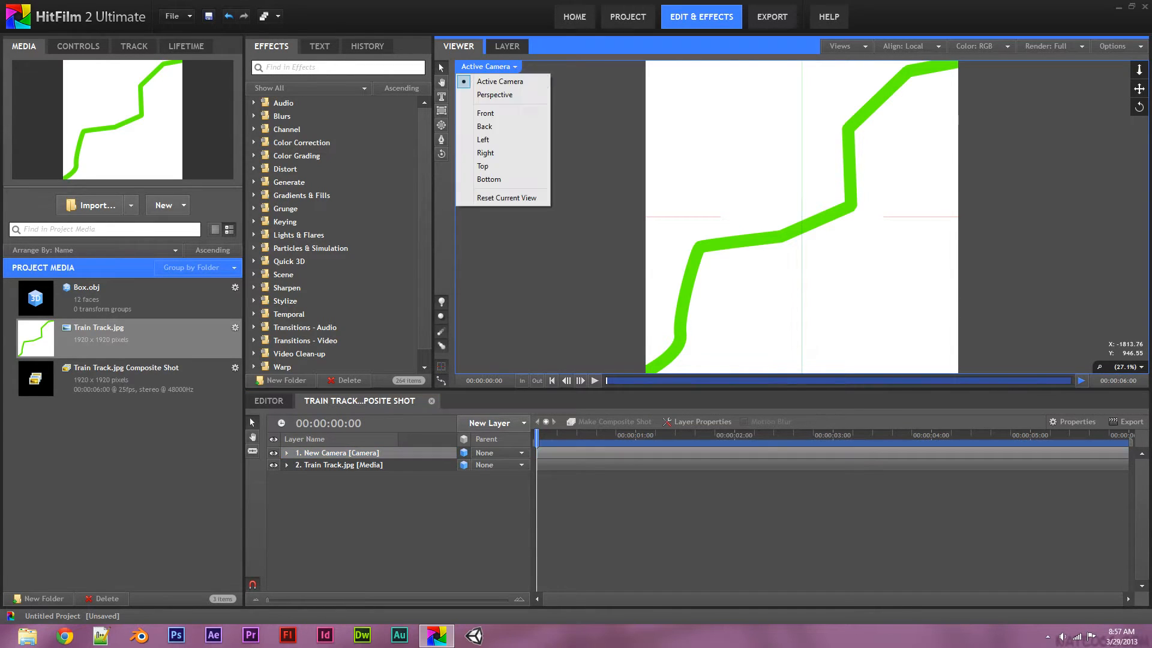
left_click(482, 95)
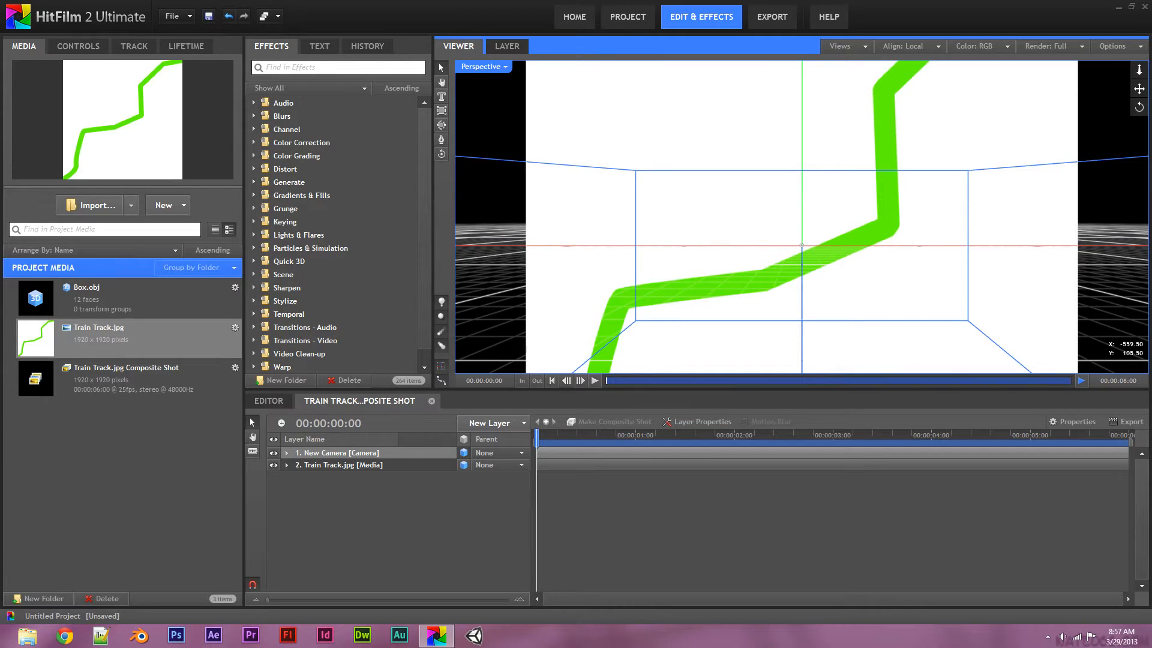
left_click(441, 154)
left_click_drag(530, 279, 576, 310)
scroll(576, 312, "down", 3)
left_click_drag(1138, 67, 1137, 175)
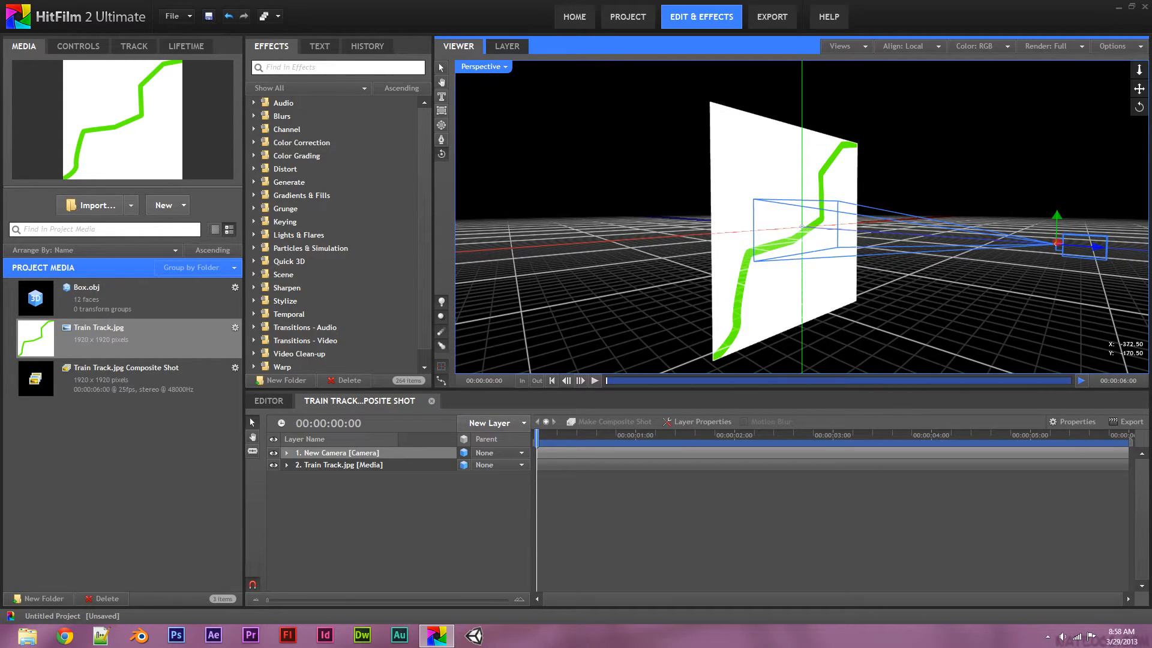
Set the Train Track layer's Orientation X to 90 so the plane lies flat
left_click(286, 465)
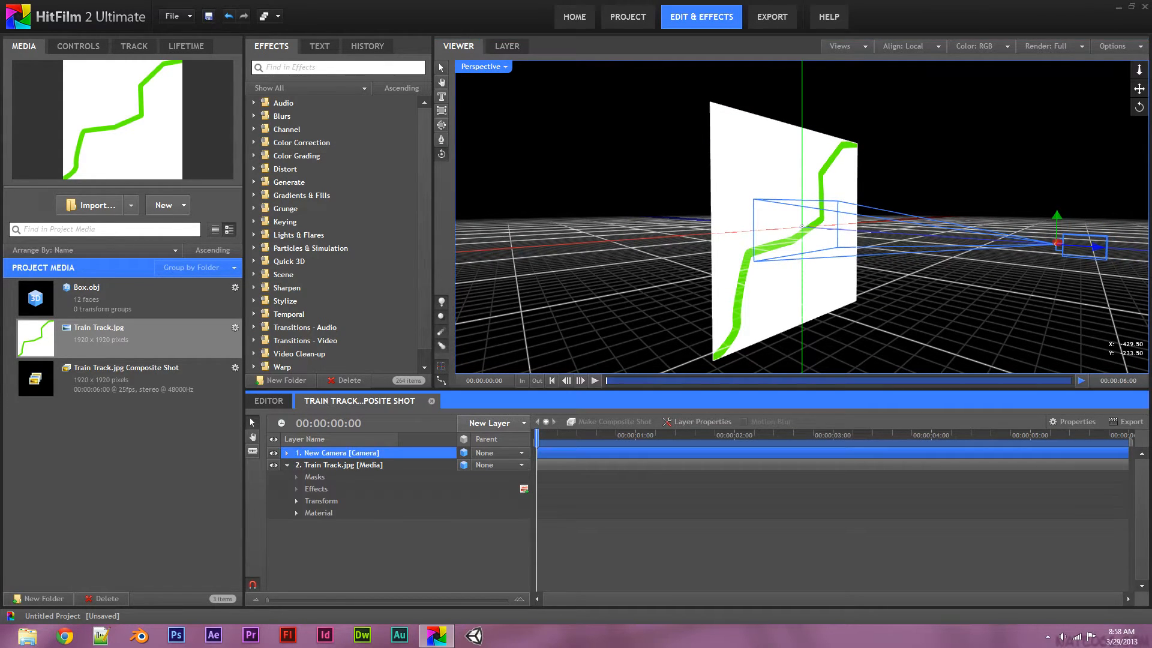
left_click(296, 501)
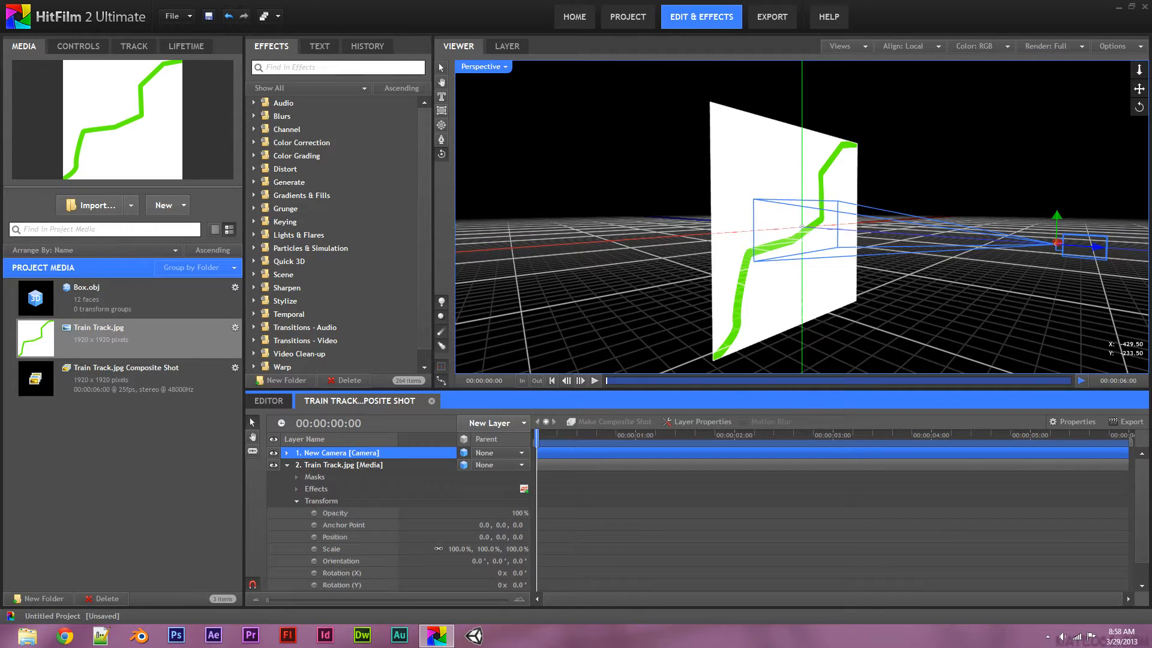
left_click(476, 561)
key("BackSpace")
type("90")
key("Return")
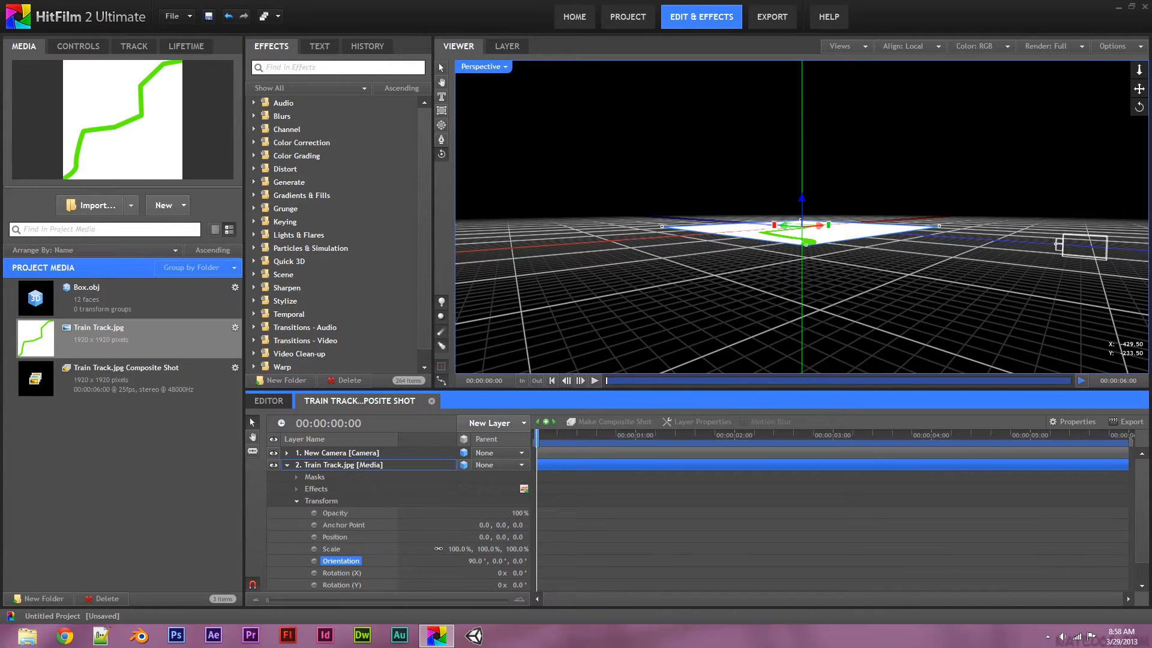
left_click(287, 465)
Orbit above the flat plane and scale the track plane up from a corner
left_click_drag(705, 272, 702, 150)
left_click_drag(976, 165, 969, 123)
left_click_drag(1139, 70, 1138, 168)
left_click_drag(576, 312, 543, 333)
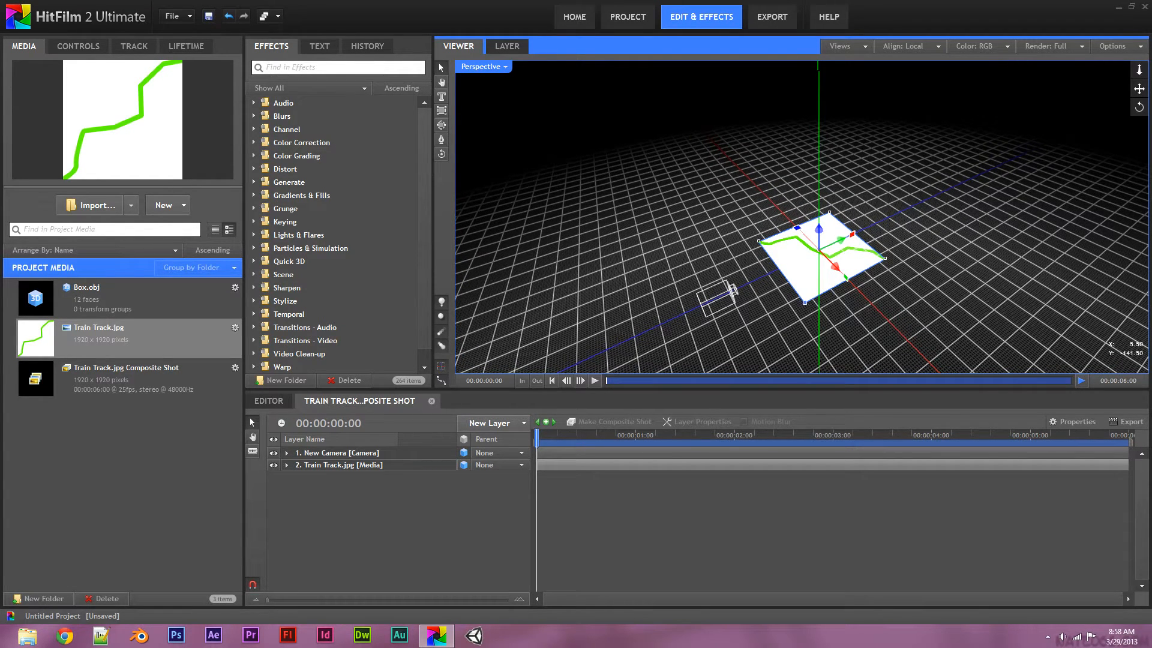
left_click_drag(804, 302, 709, 639)
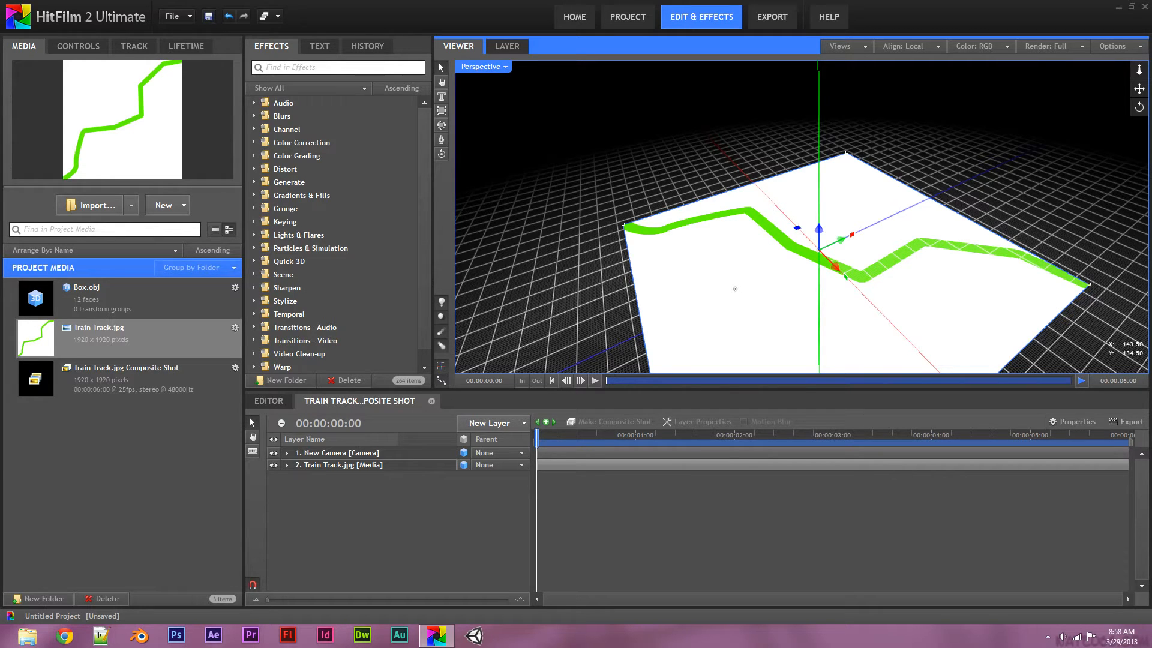
Turn off Floor Plane in the viewer options and orbit around the track plane
left_click(1117, 46)
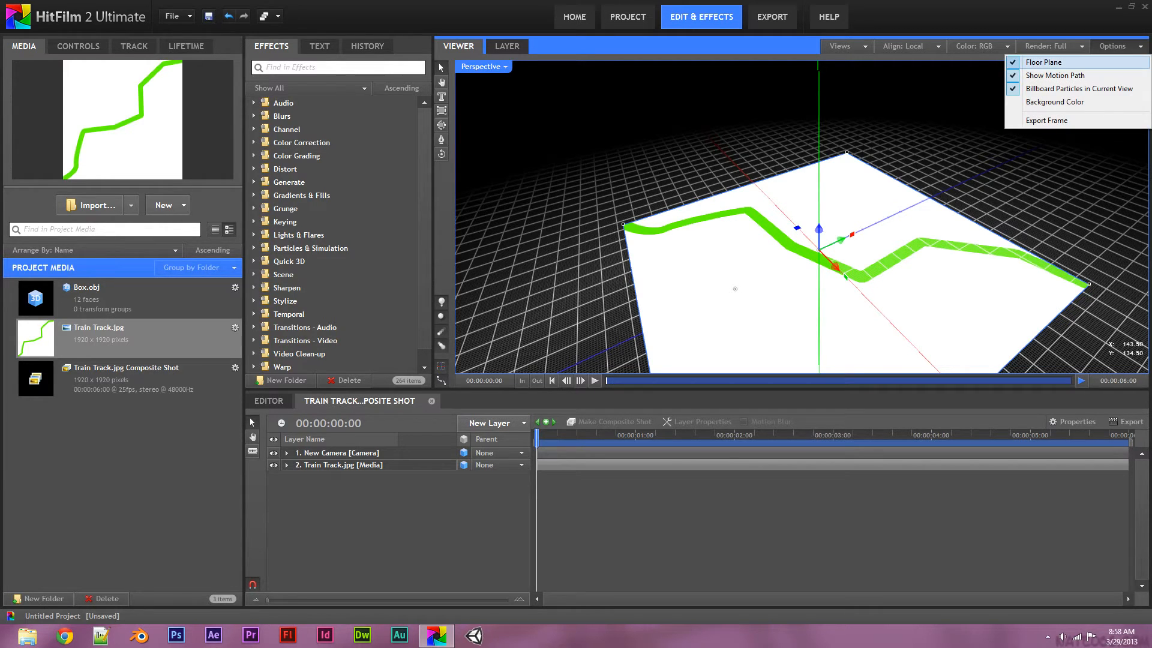
left_click(1046, 62)
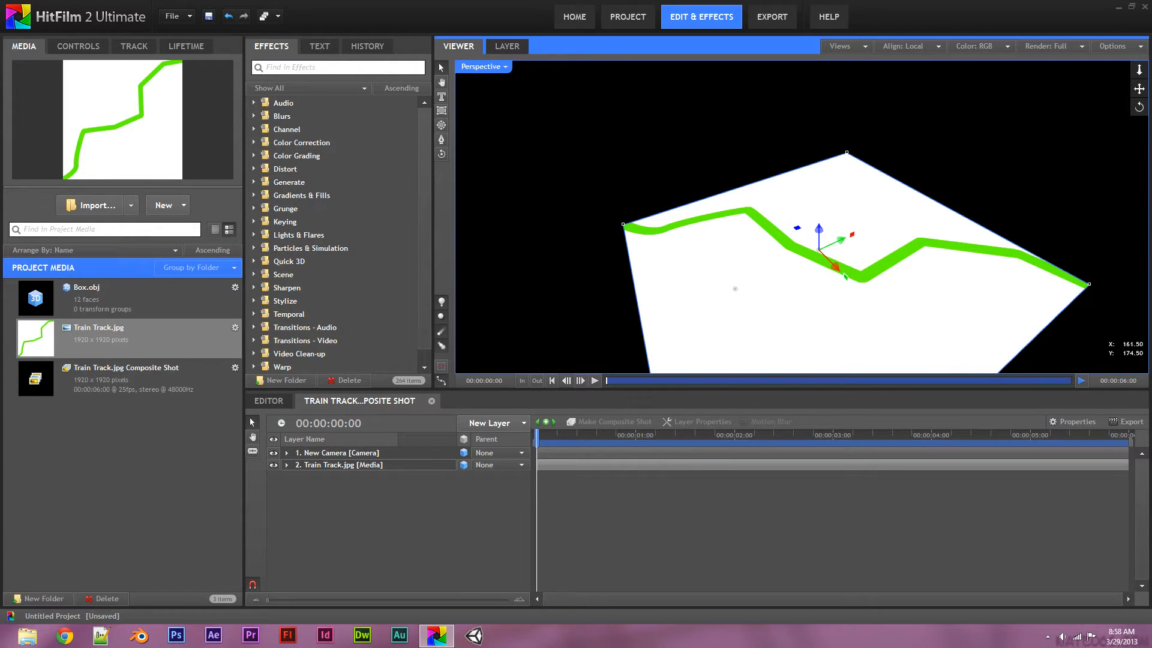
left_click(441, 154)
left_click_drag(560, 150, 672, 259)
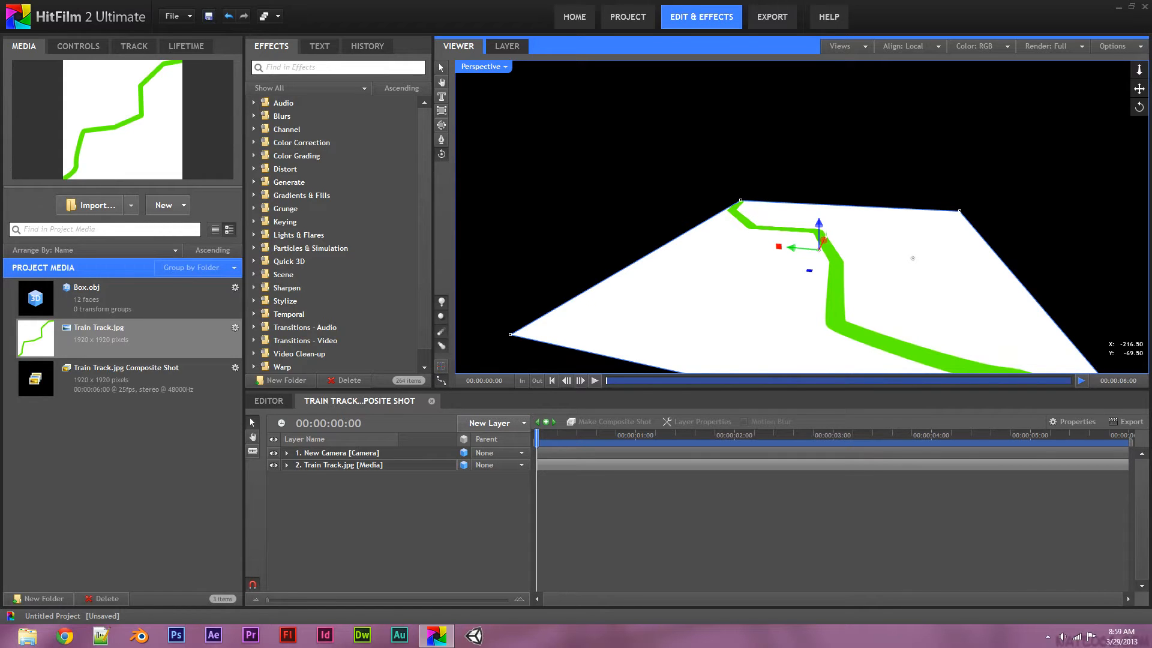
Add a New Point layer to the shot and open its 2D/3D options
left_click(489, 423)
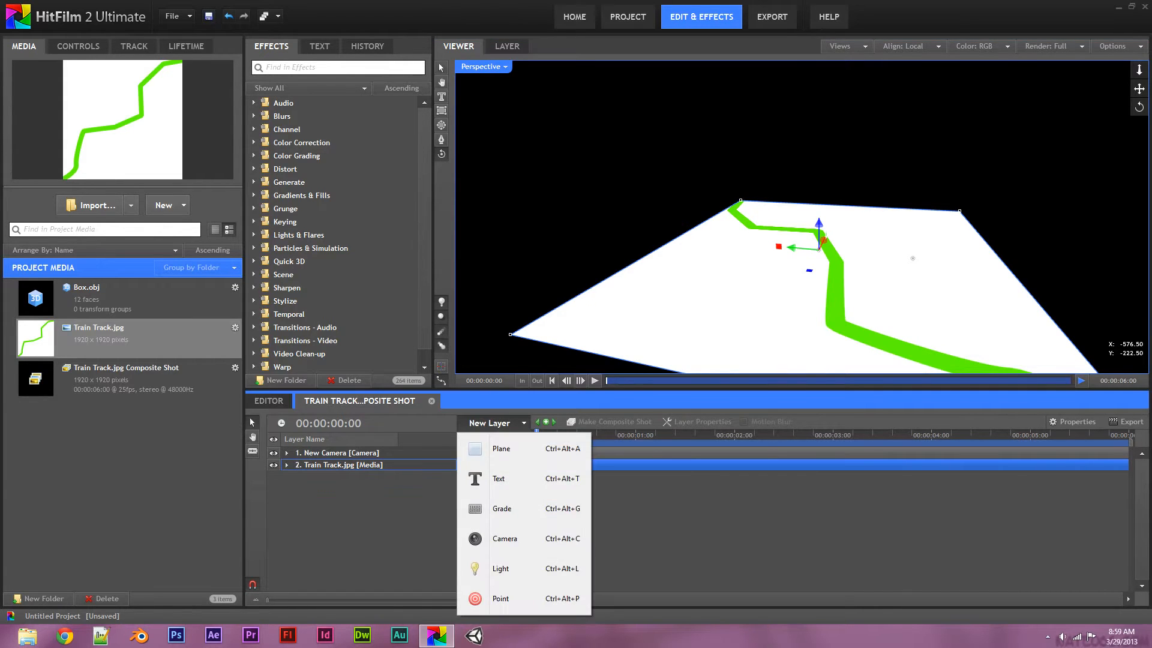
left_click(501, 598)
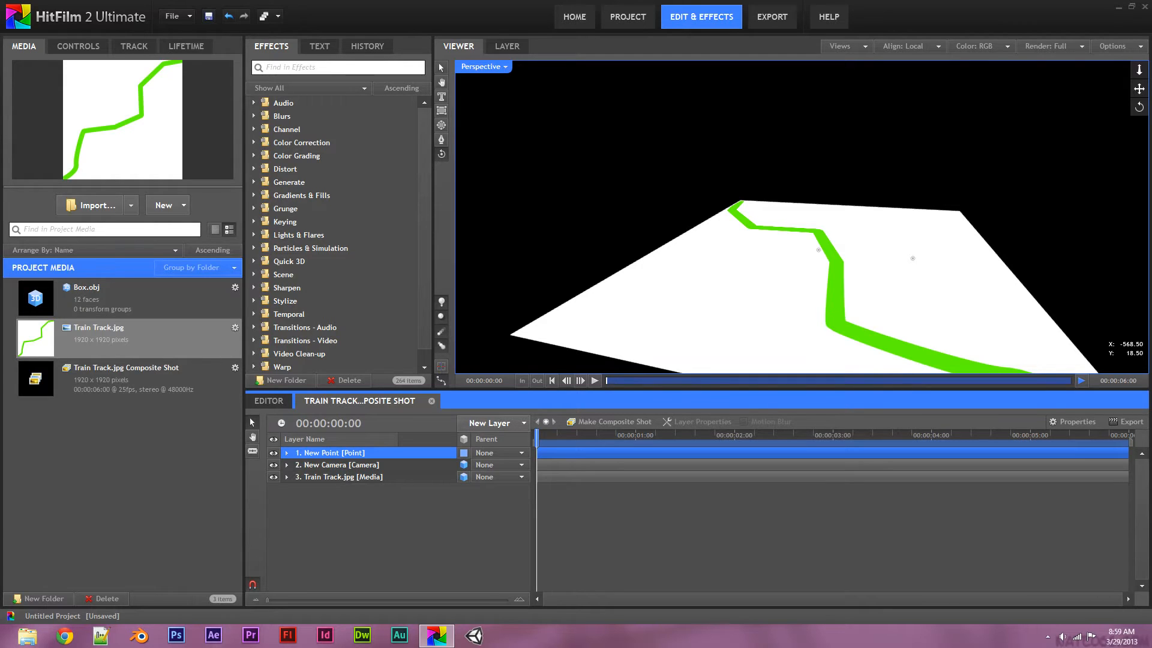
left_click(78, 46)
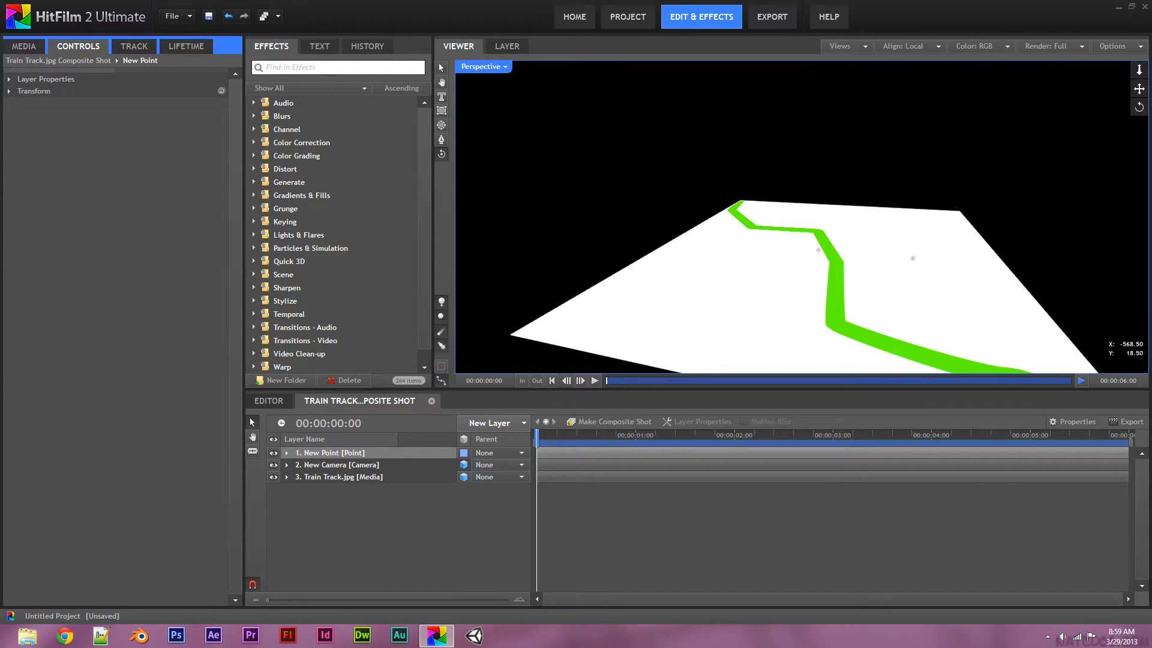
left_click(24, 46)
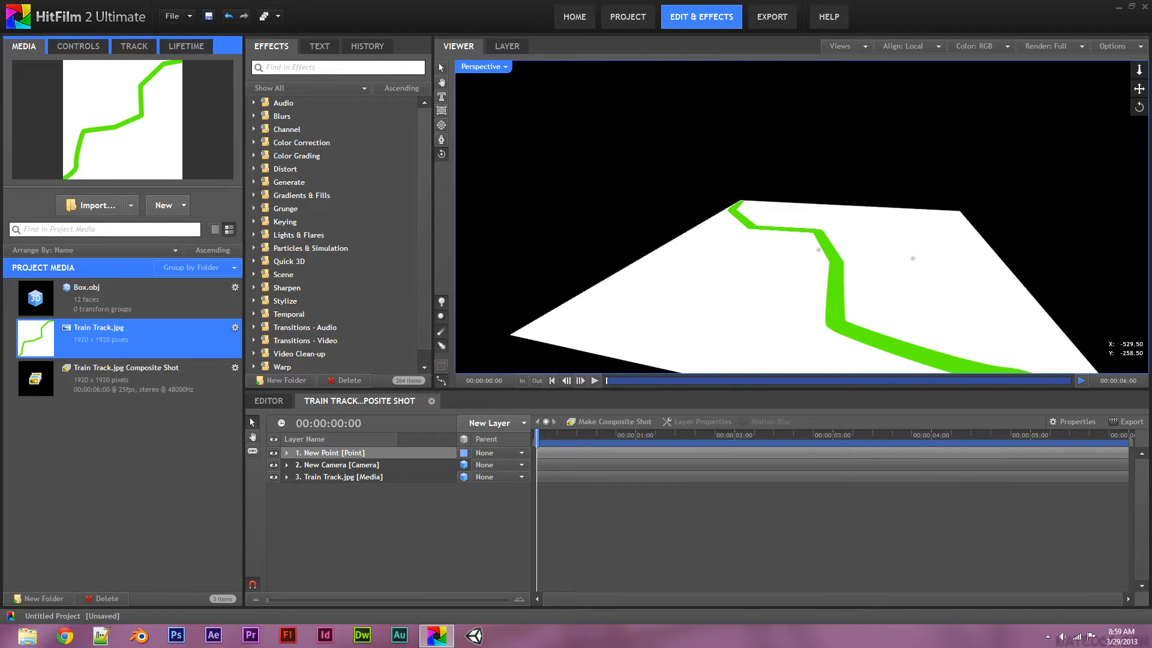
left_click(463, 452)
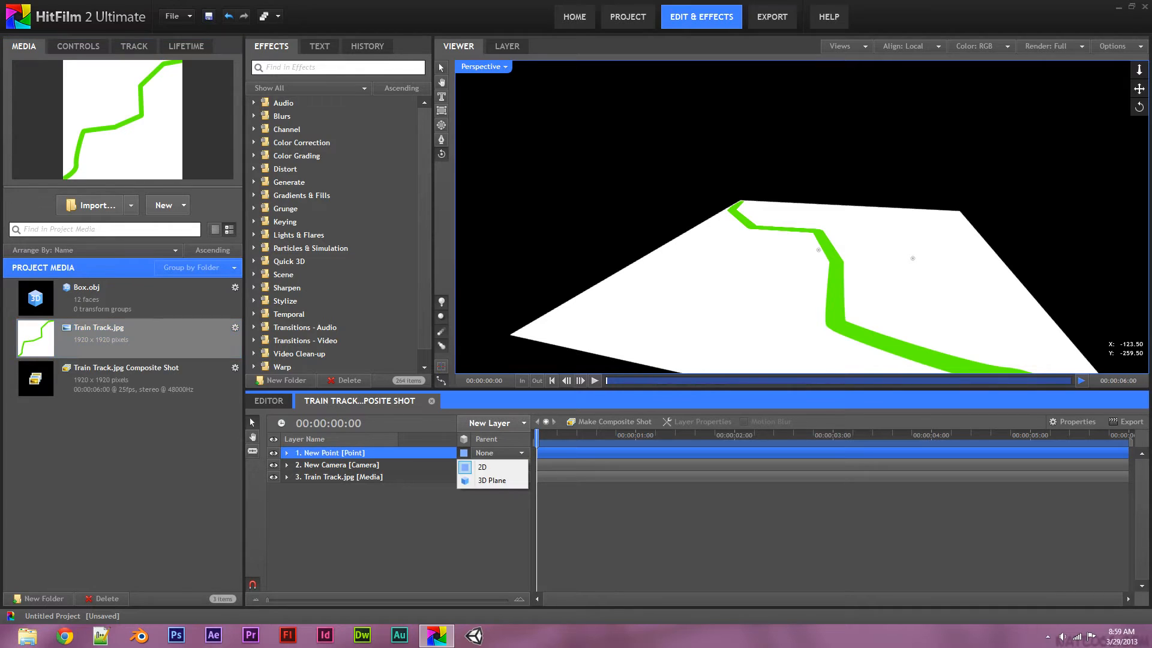
Make the New Point 3D and roughly position the point and track plane
left_click(480, 479)
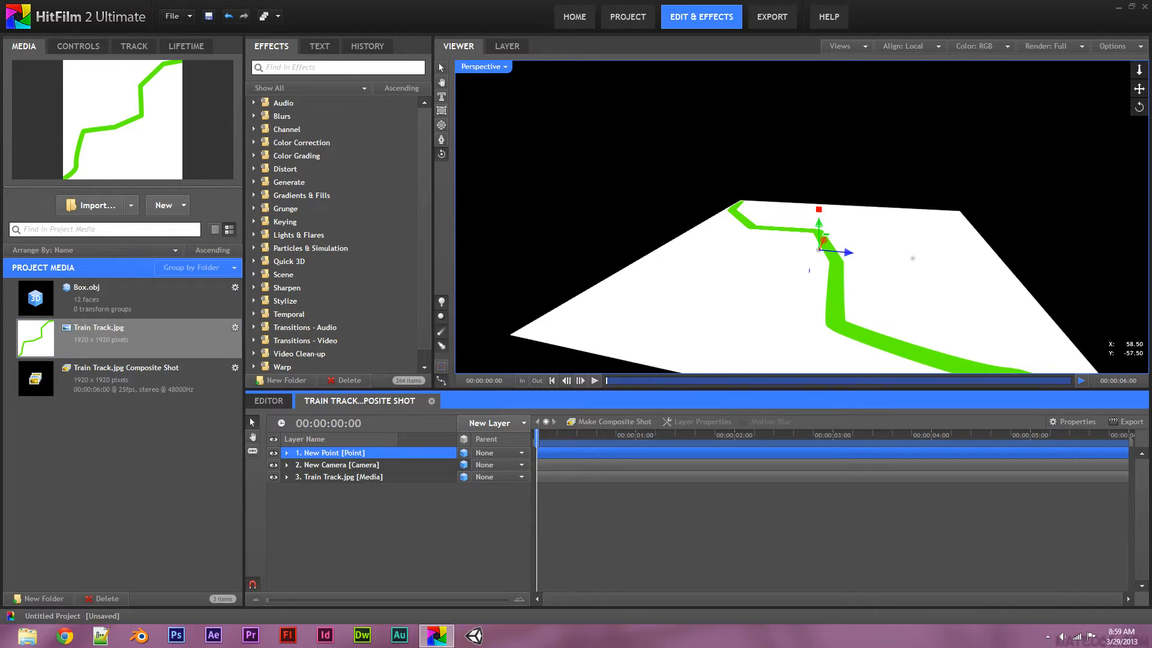
left_click_drag(836, 251, 909, 252)
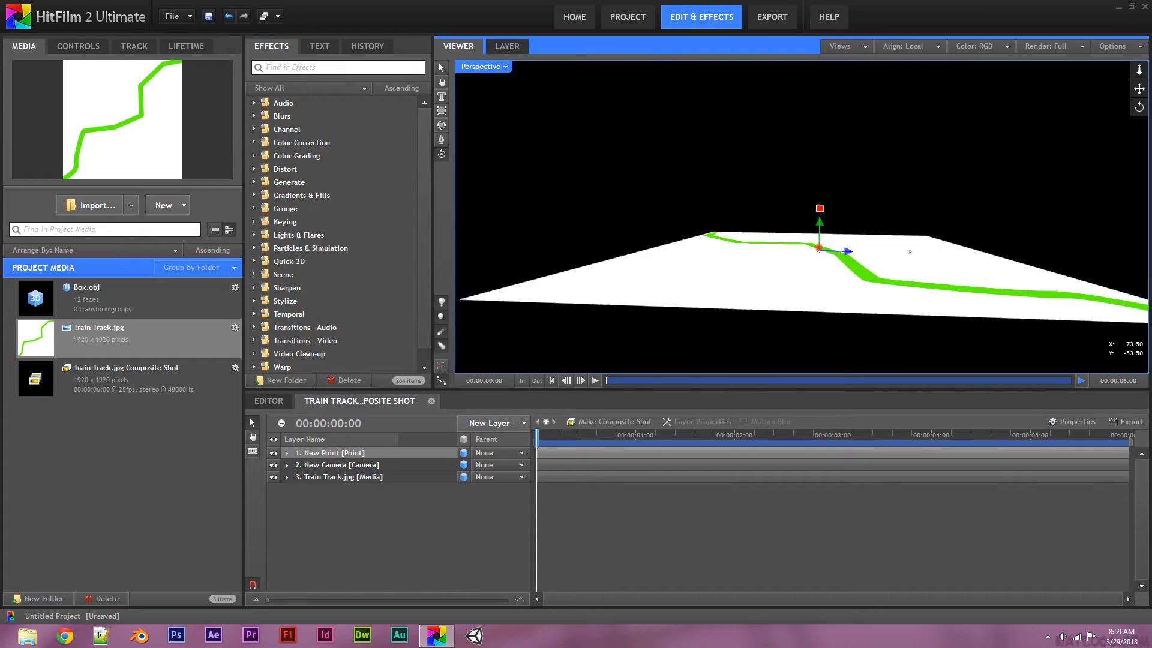
left_click(441, 68)
left_click_drag(848, 251, 1098, 281)
left_click(857, 264)
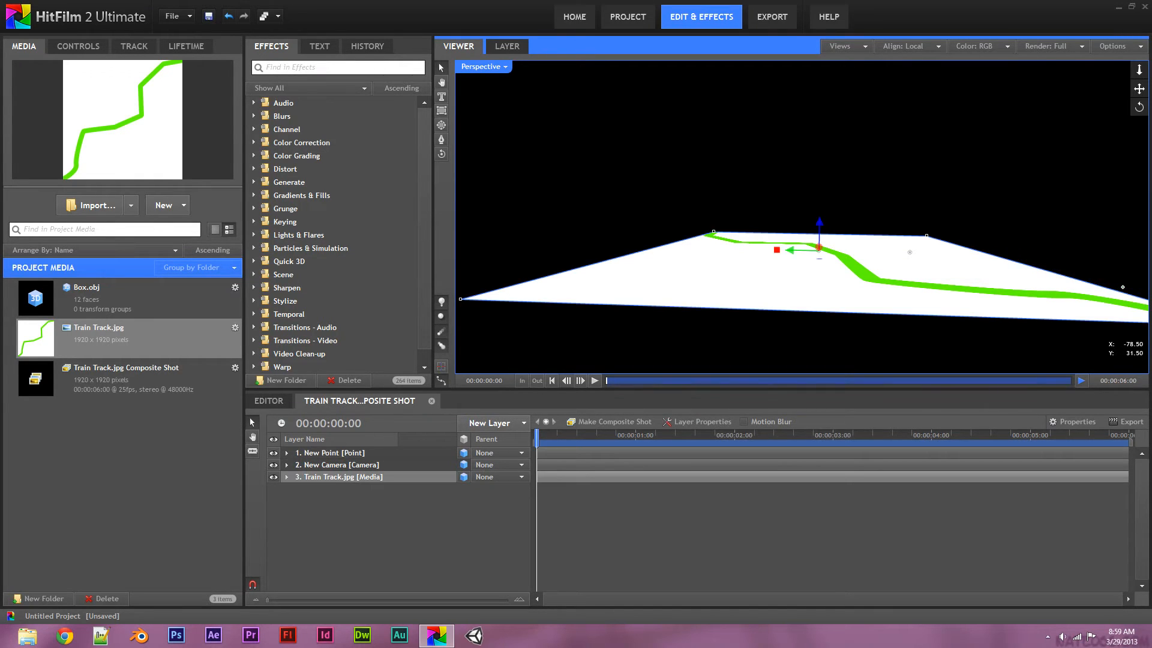
left_click_drag(792, 251, 652, 263)
Move the New Point onto the plane at the start of the green track
left_click(343, 453)
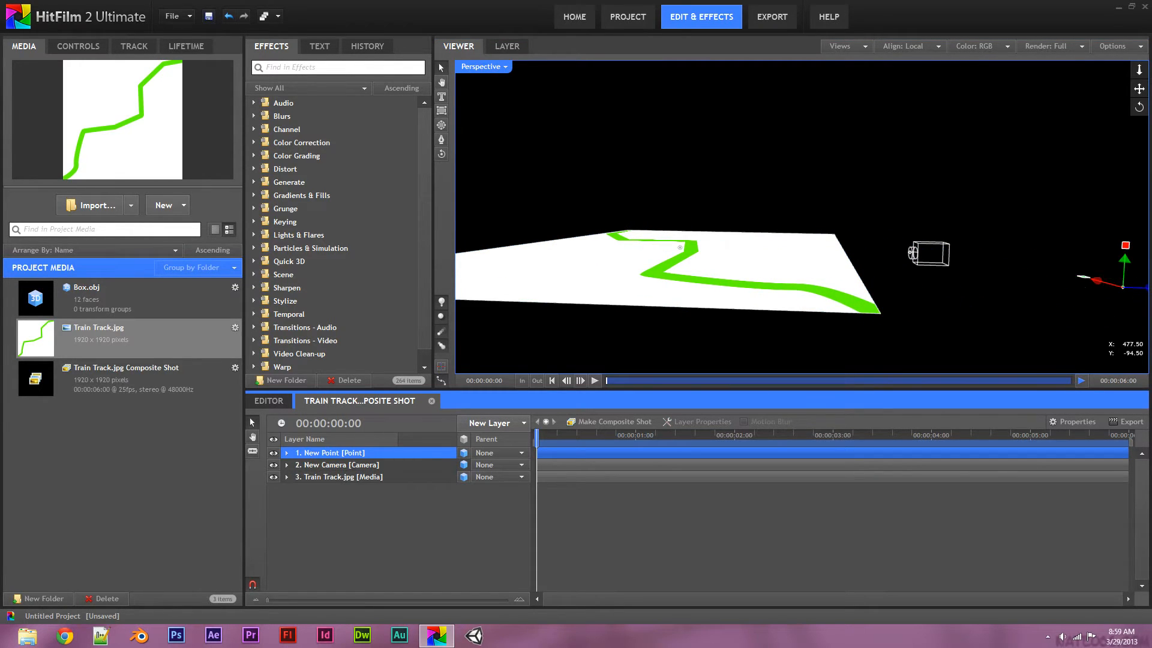
left_click(1141, 287)
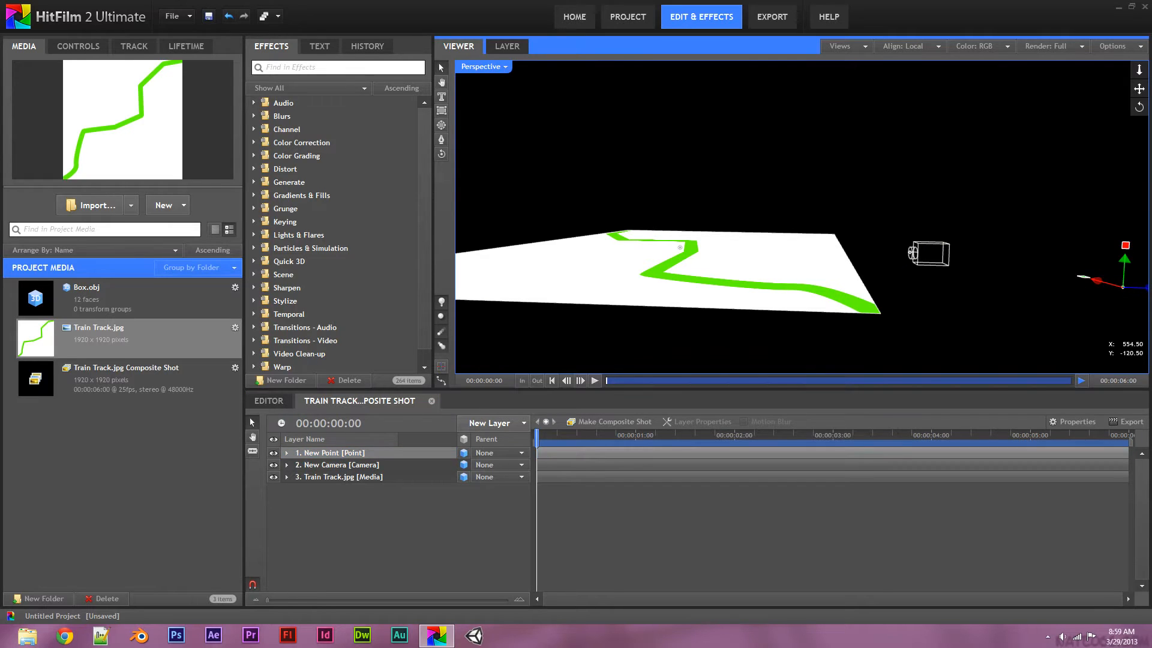
left_click_drag(1138, 70, 1138, 115)
left_click_drag(1126, 282, 815, 274)
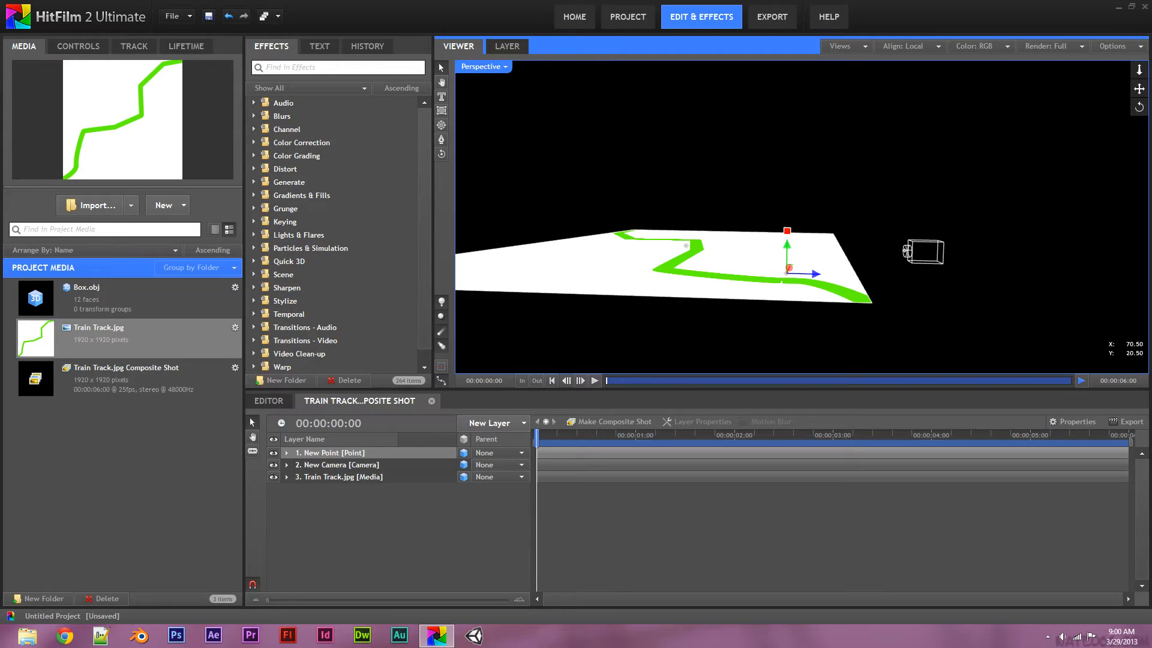
left_click_drag(1141, 108, 1139, 145)
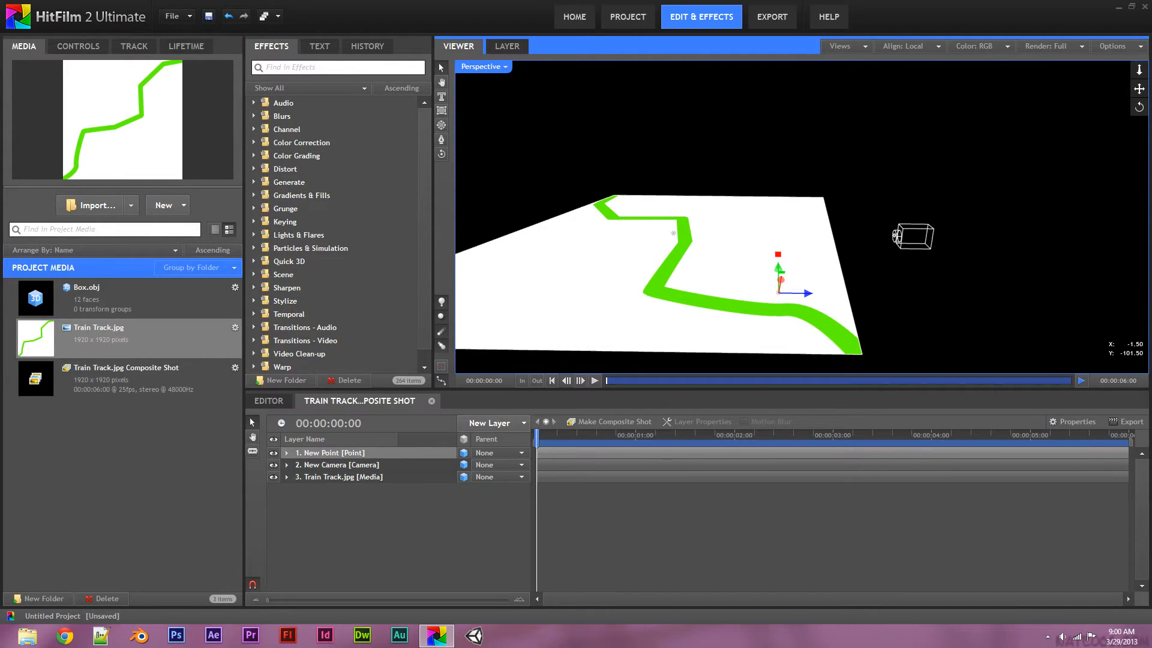
left_click_drag(778, 293, 847, 323)
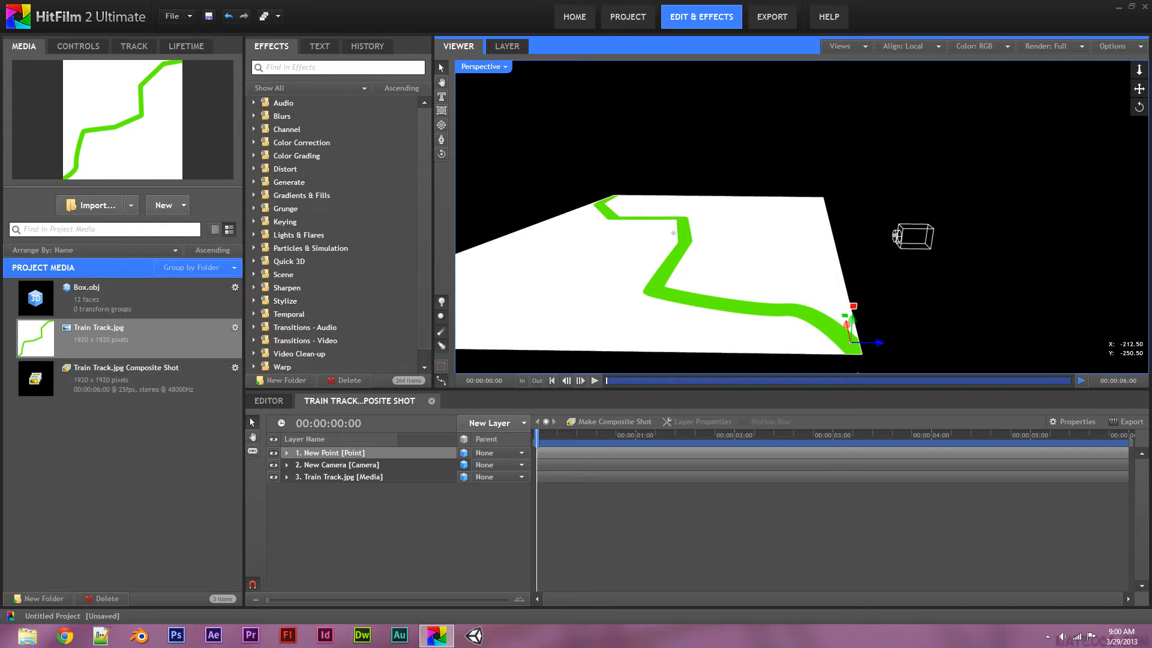
left_click(287, 453)
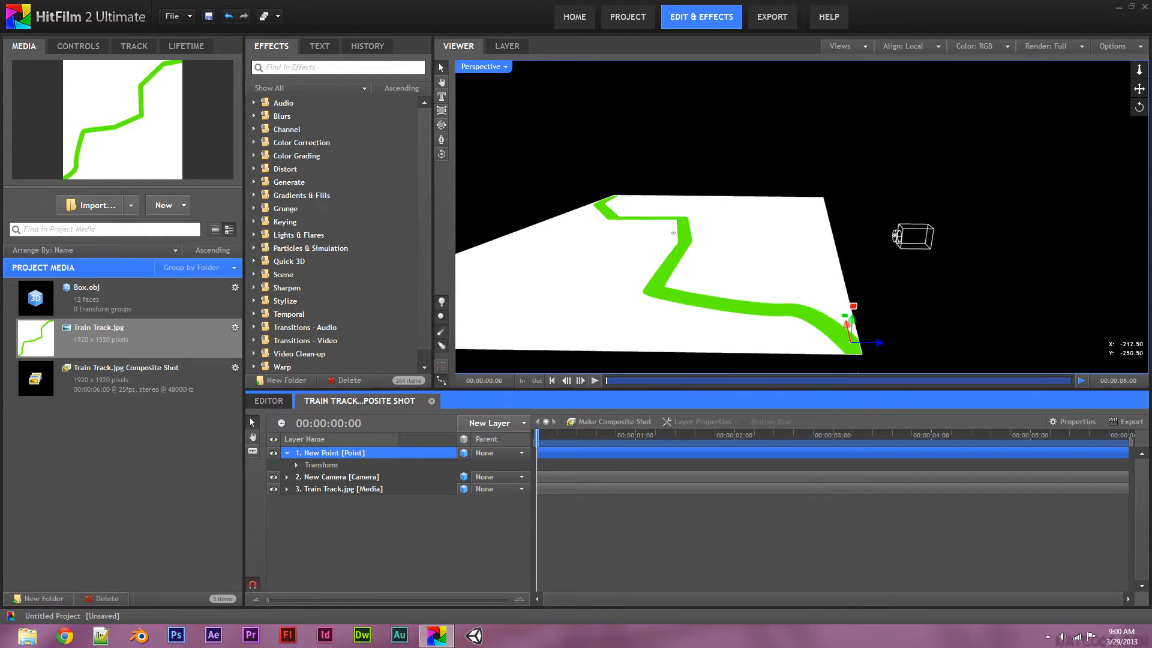
Enable Position and Rotation (Y) keyframes for the point, starting with Rotation (Y) -35°
left_click(296, 465)
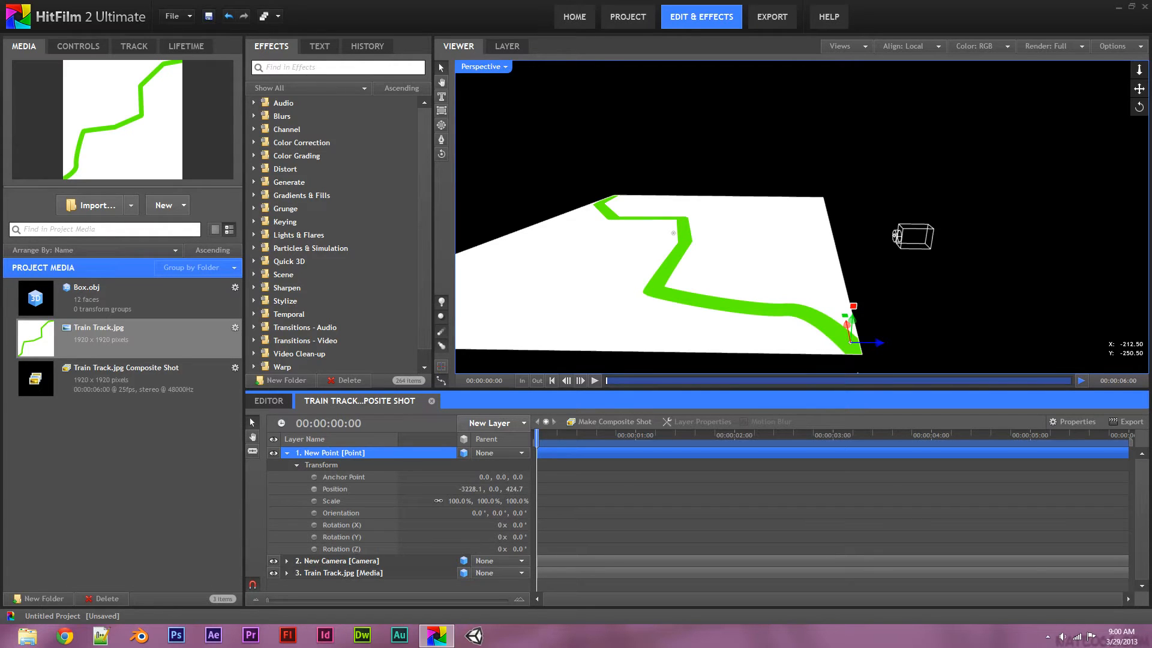
left_click(313, 488)
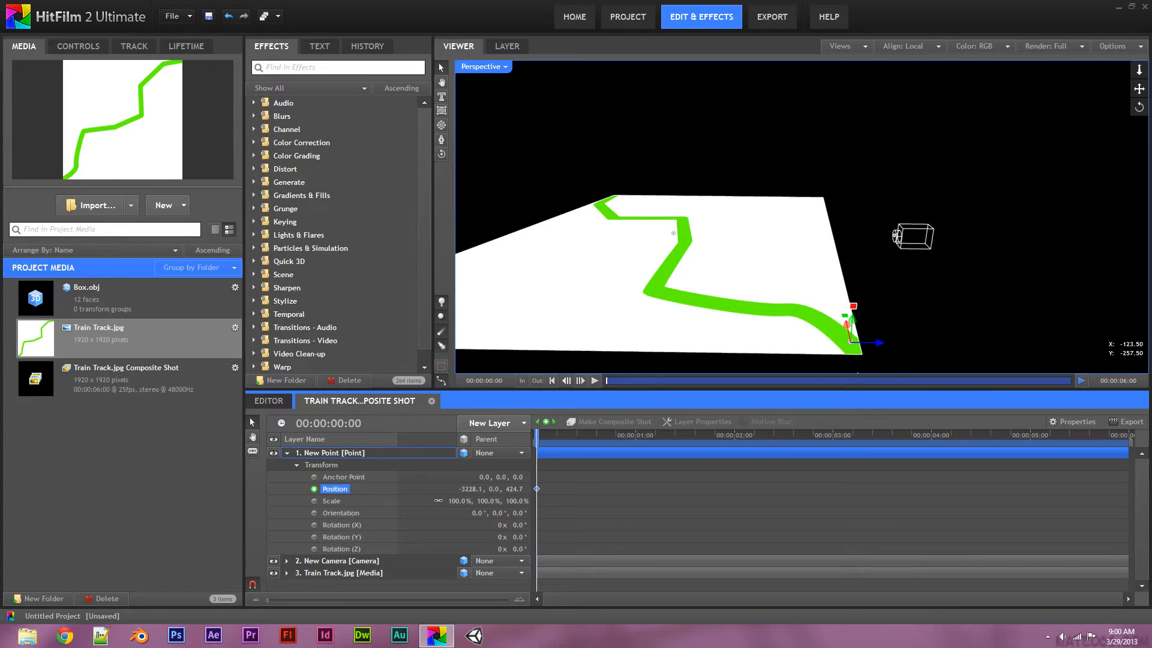
left_click_drag(502, 537, 496, 536)
left_click(499, 537)
type("0")
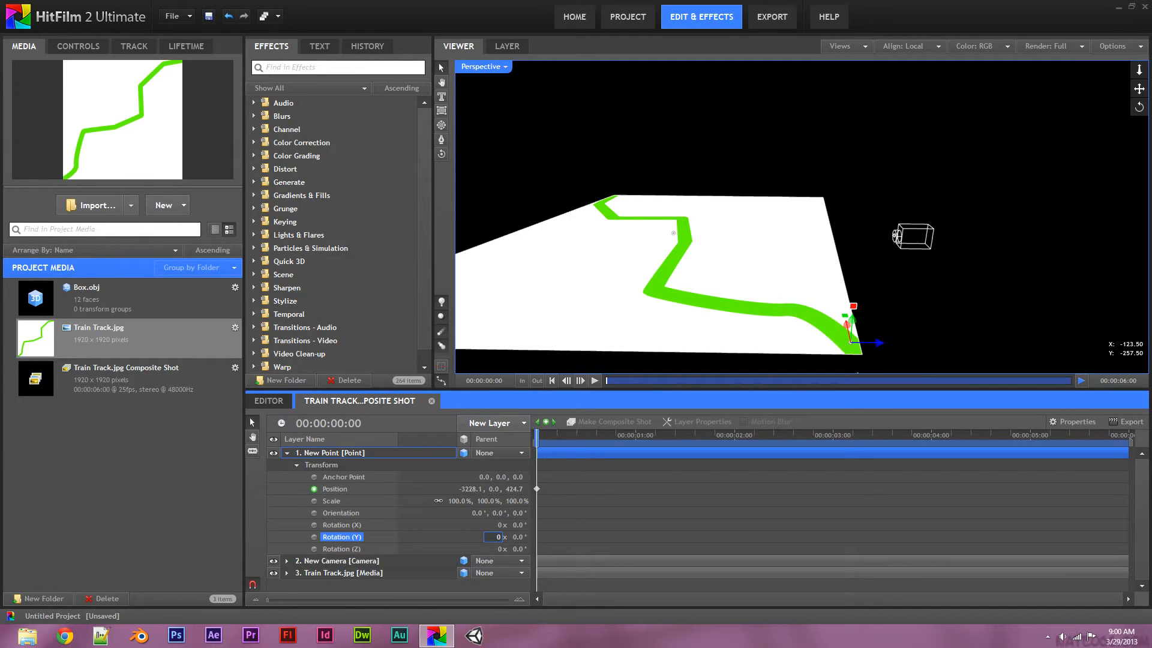
key("Tab")
key("Return")
left_click_drag(518, 537, 497, 537)
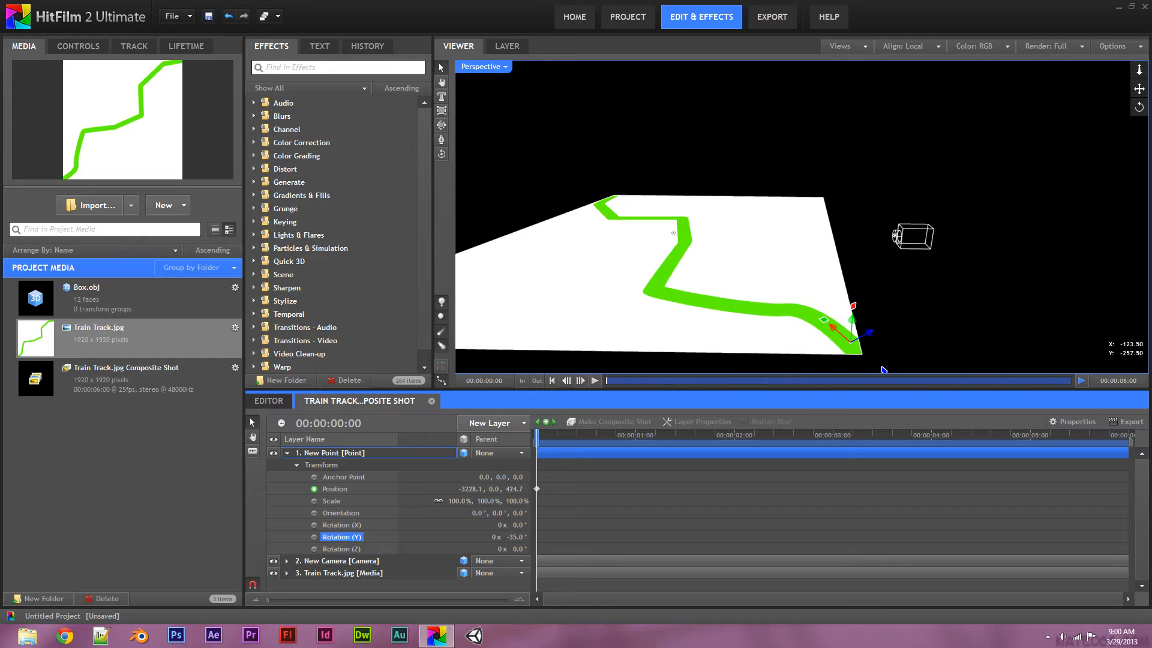
left_click(314, 537)
At frame 13, move the point along the track and turn it with the bend
left_click_drag(536, 435, 639, 435)
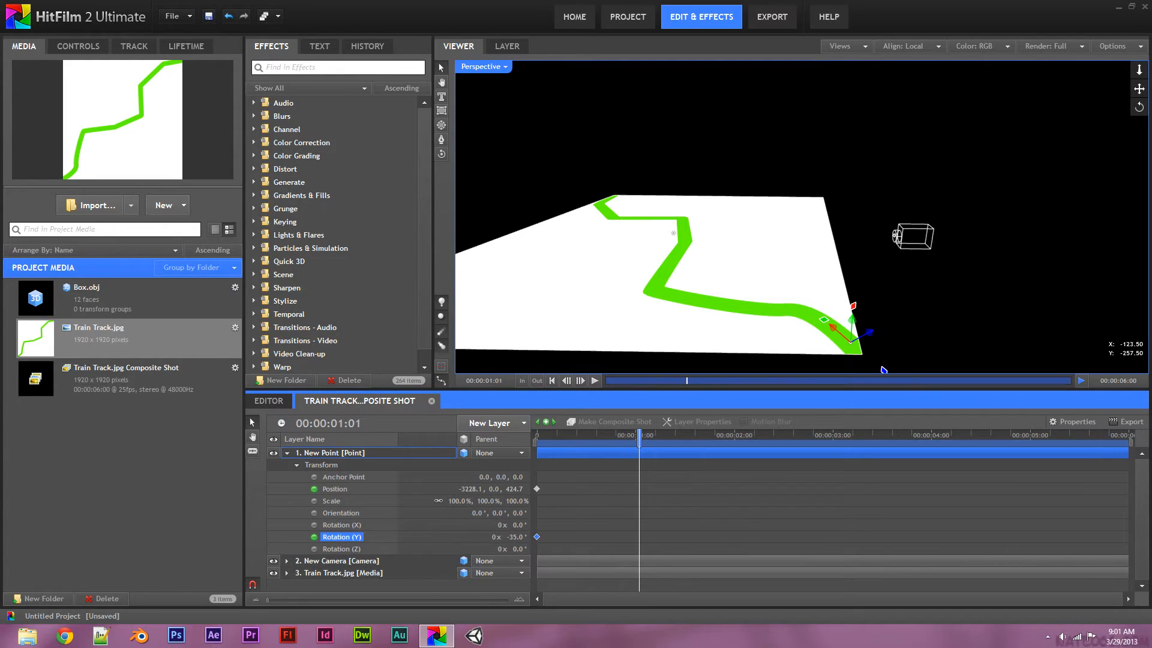
left_click_drag(639, 435, 588, 434)
left_click_drag(833, 328, 794, 297)
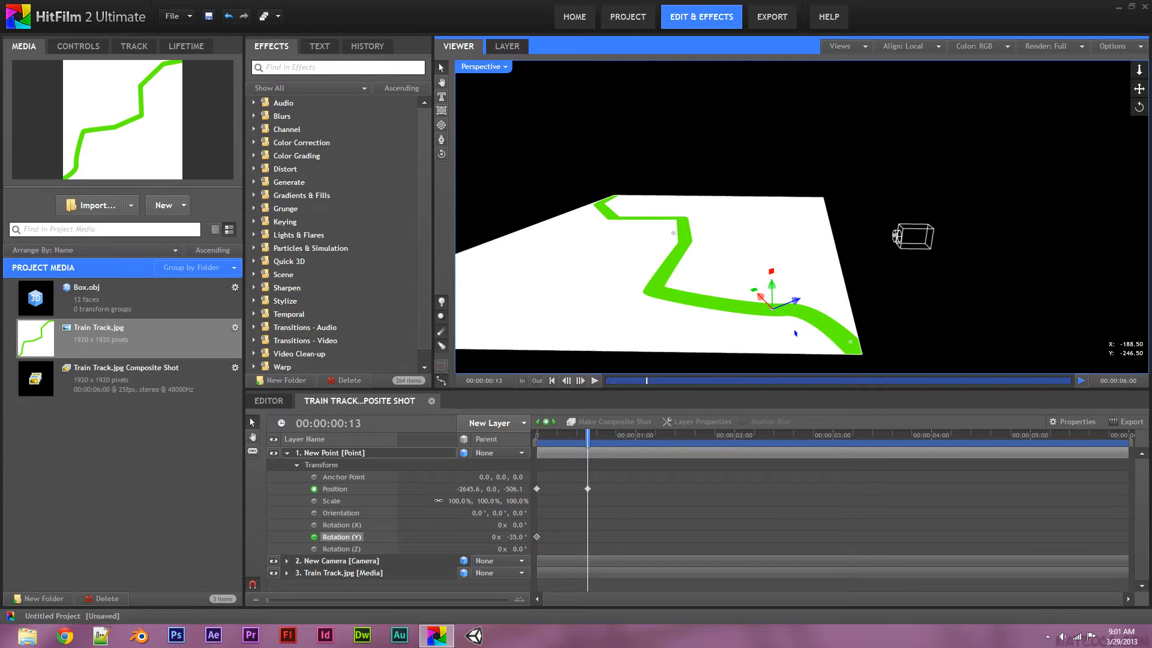
left_click(335, 489)
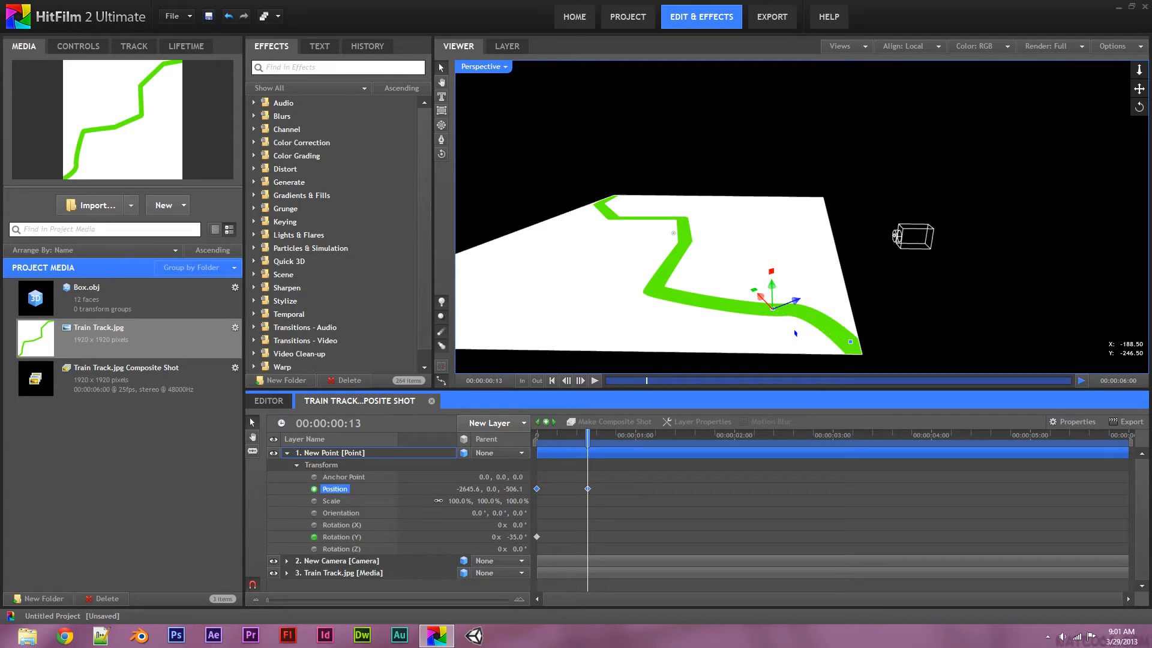
left_click(342, 536)
left_click_drag(514, 537, 490, 537)
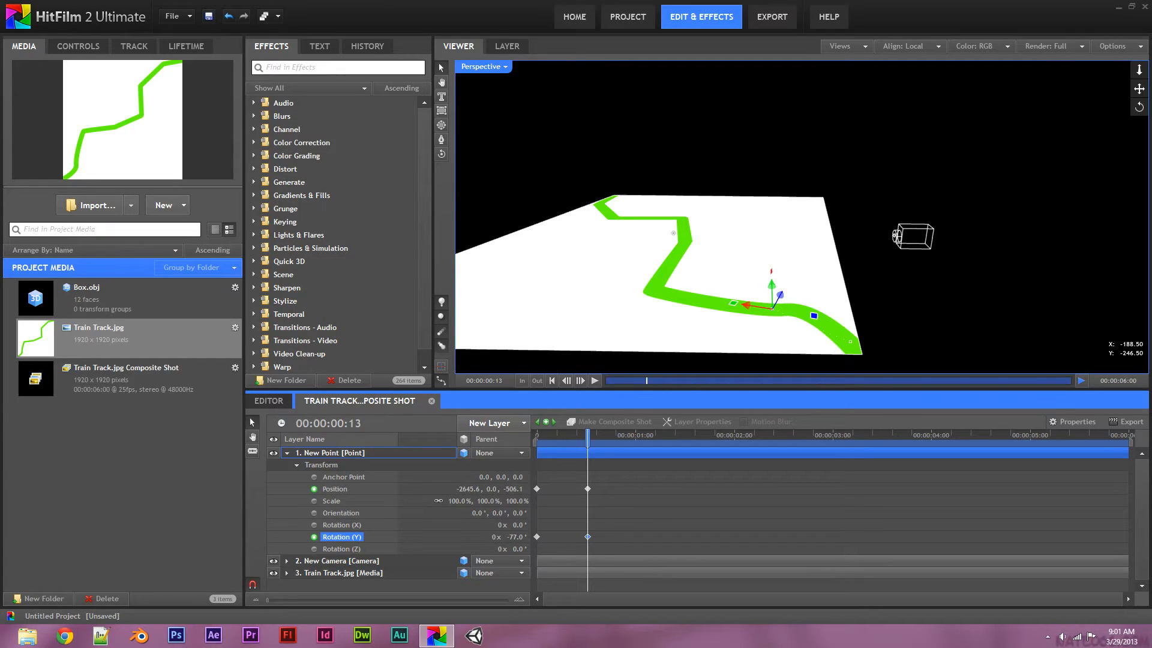
At 00:00:01:00, move the point further along the track and rotate it to -9°
left_click_drag(588, 437, 636, 438)
left_click_drag(755, 307, 666, 279)
key("ctrl+z")
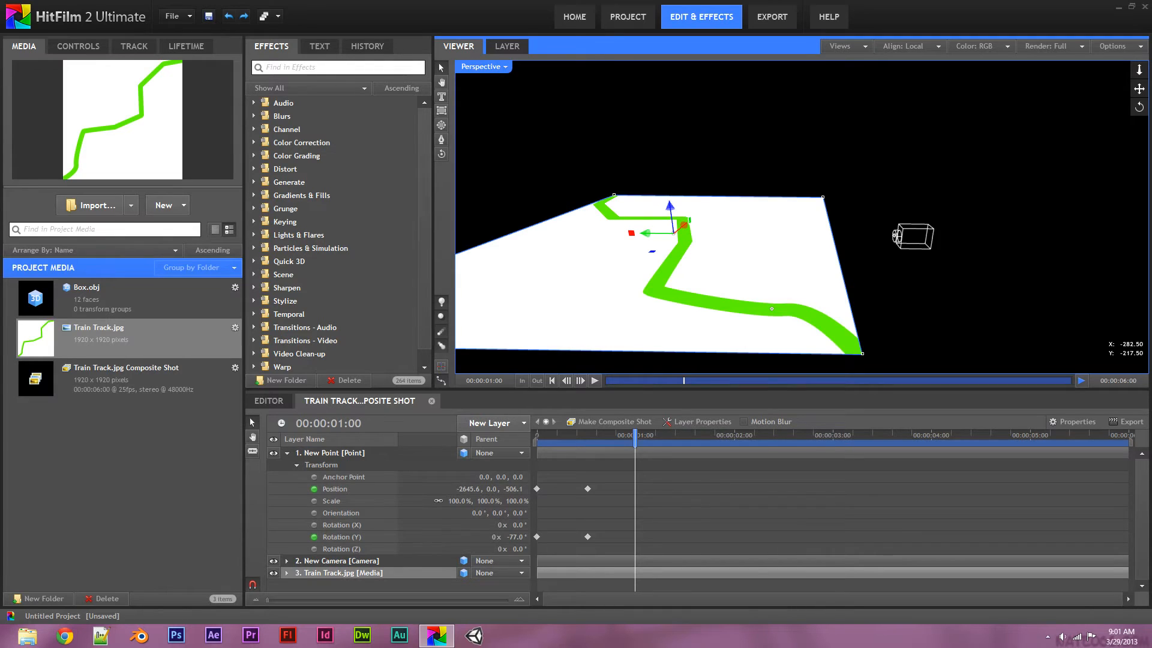
left_click(330, 453)
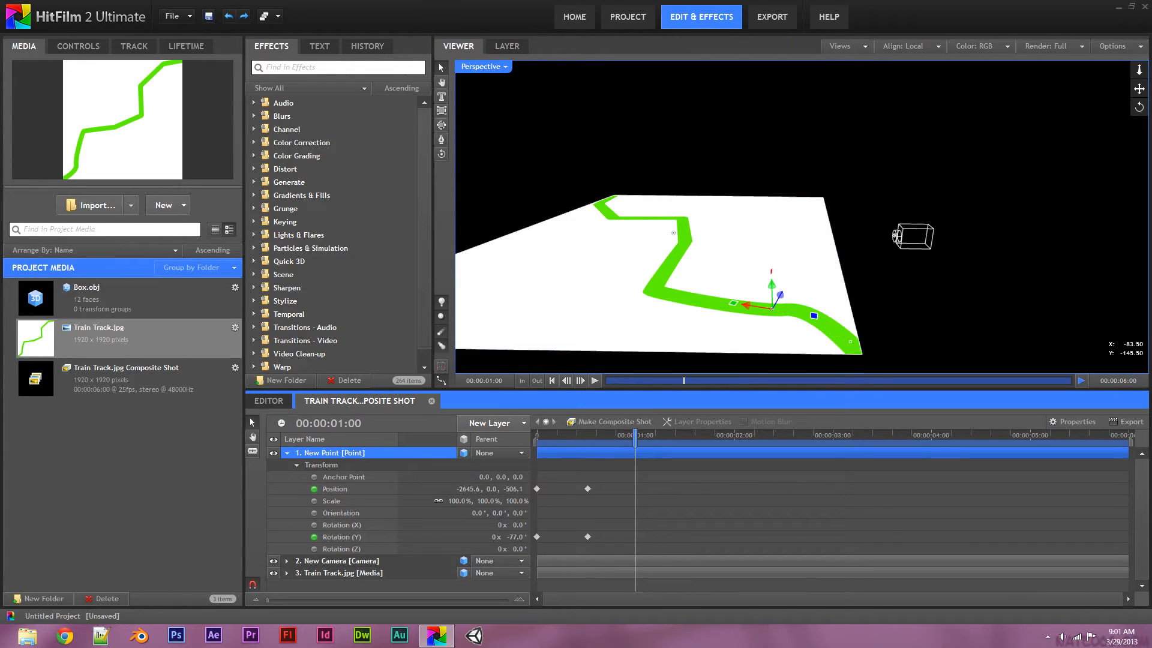
left_click_drag(772, 307, 628, 286)
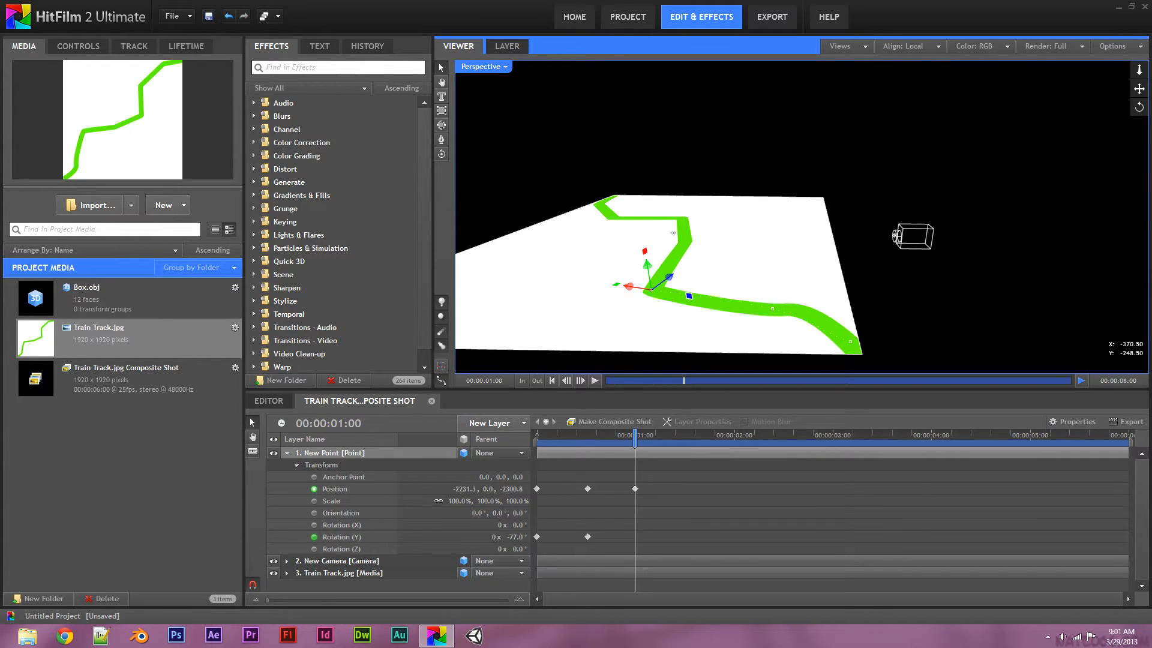
left_click(341, 537)
left_click_drag(515, 536, 555, 537)
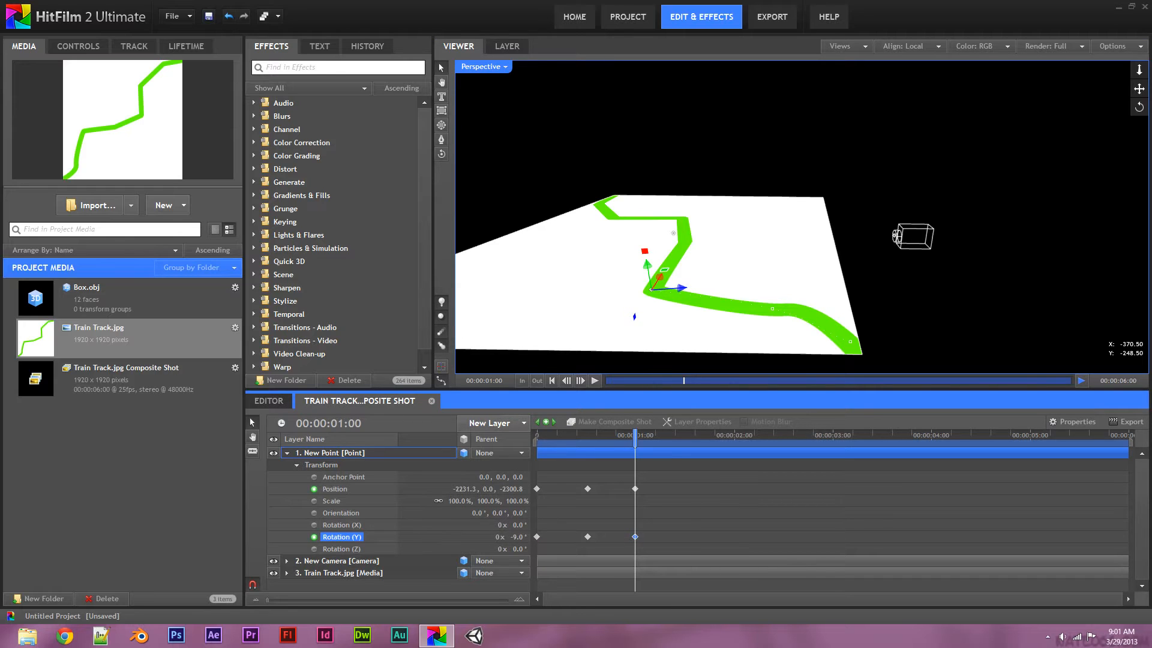
At 00:00:01:12, slide the point up the track and rotate it to -24°
left_click_drag(635, 437, 682, 436)
left_click_drag(659, 277, 706, 176)
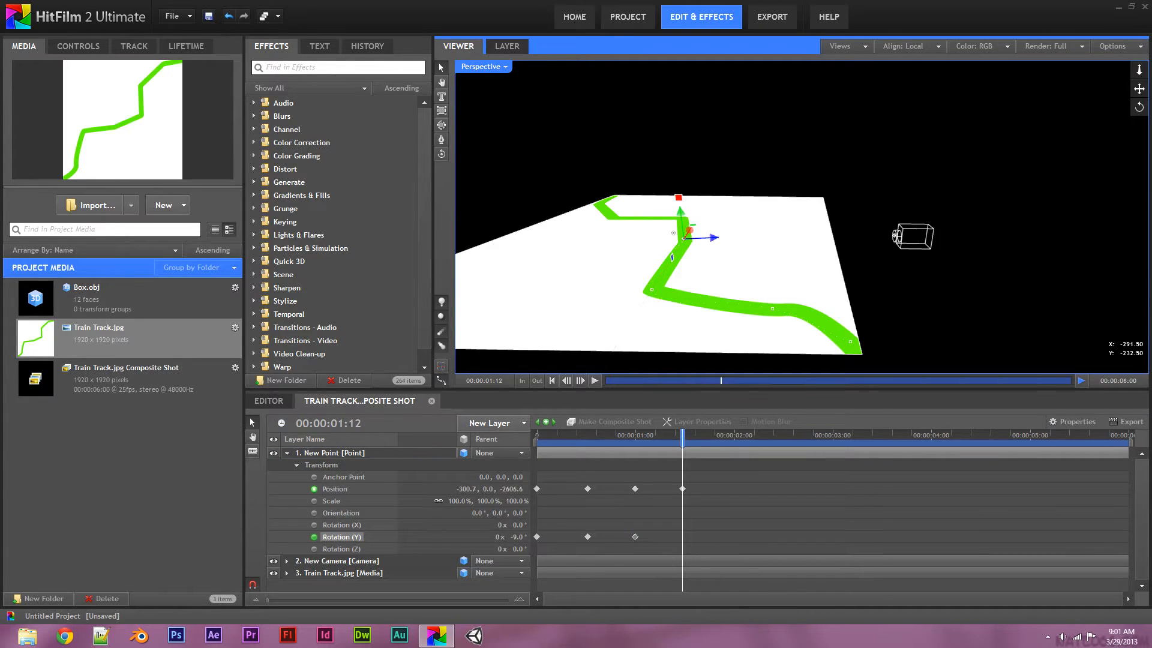
mouse_move(517, 537)
left_mouse_down()
mouse_move(528, 537)
mouse_move(489, 537)
mouse_move(508, 537)
left_mouse_up()
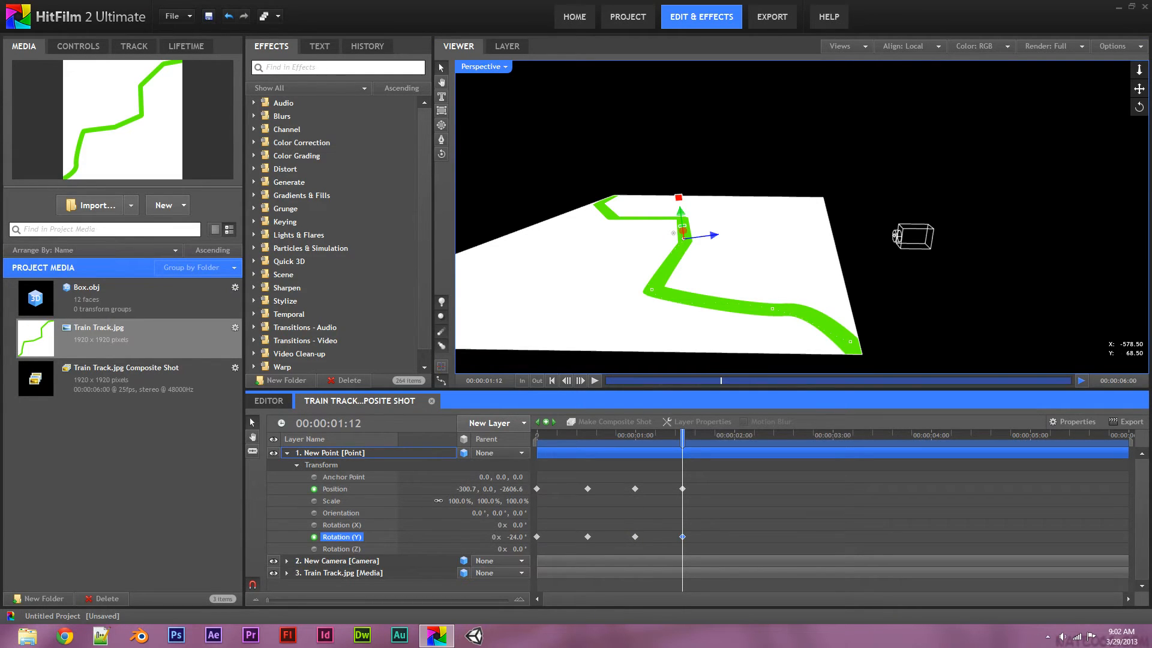
key("o")
left_click_drag(557, 327, 666, 324)
left_click_drag(582, 302, 576, 312)
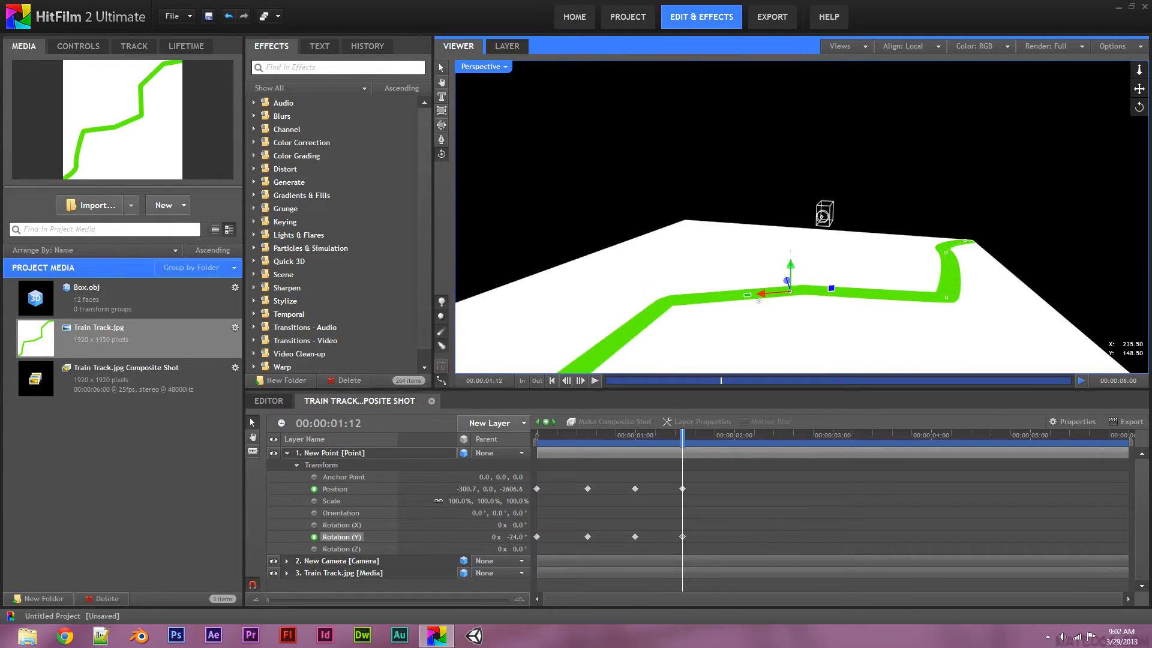
Pull back to look down on the track and nudge the point along X
scroll(576, 312, "down", 1)
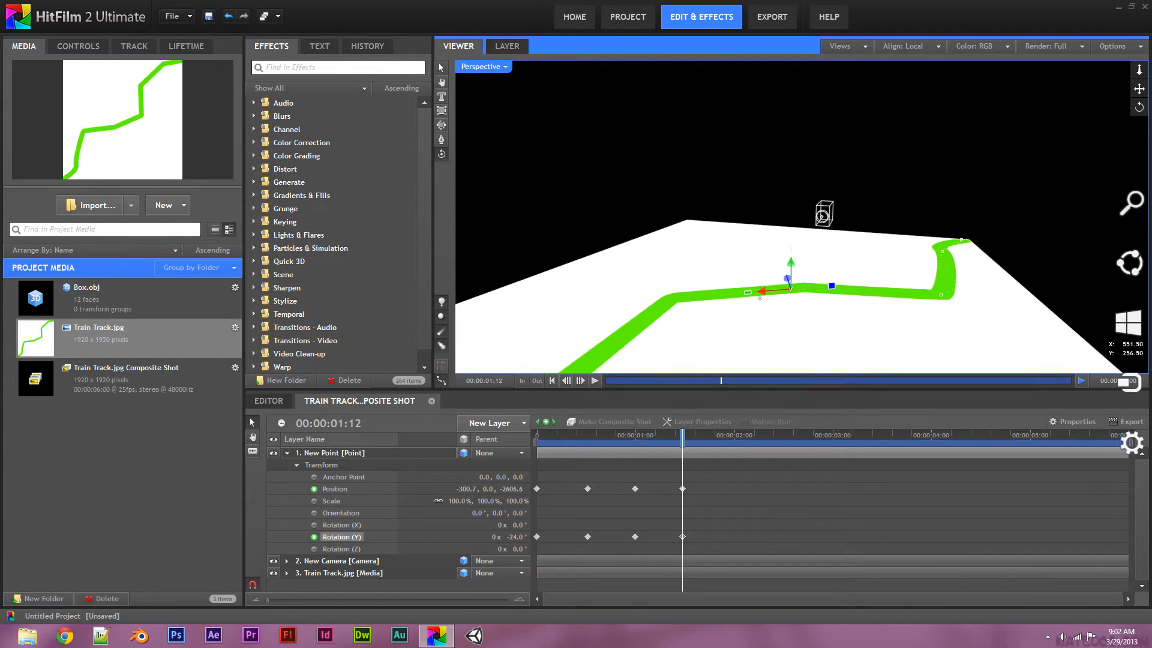
left_click_drag(1139, 69, 1139, 189)
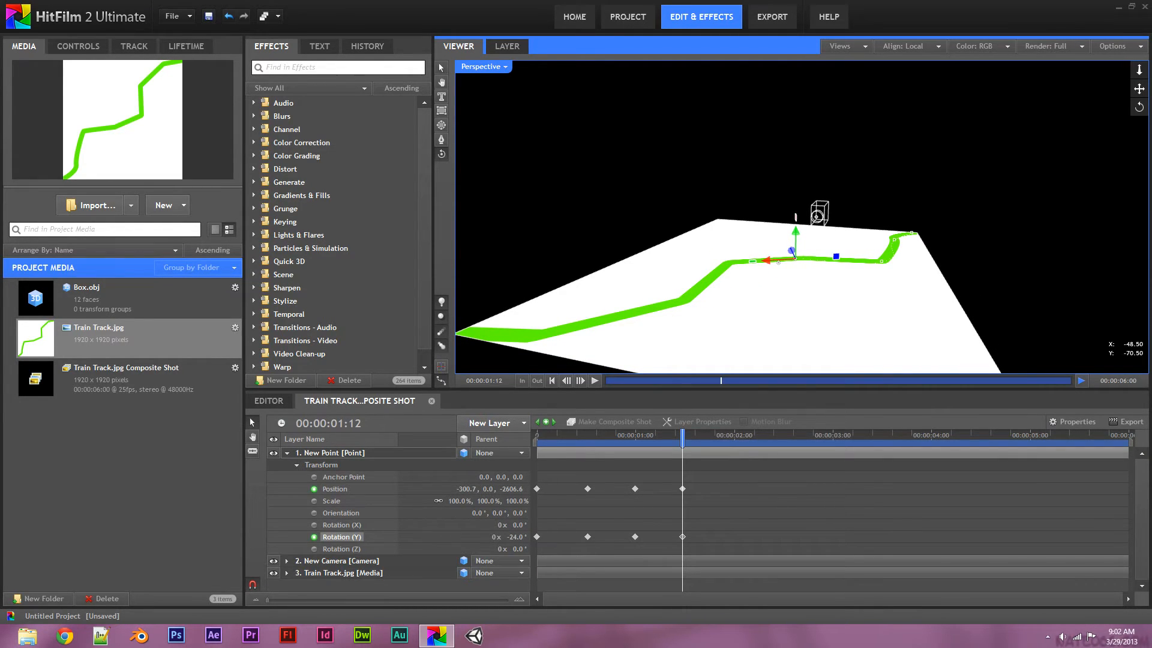
left_click_drag(770, 259, 733, 199)
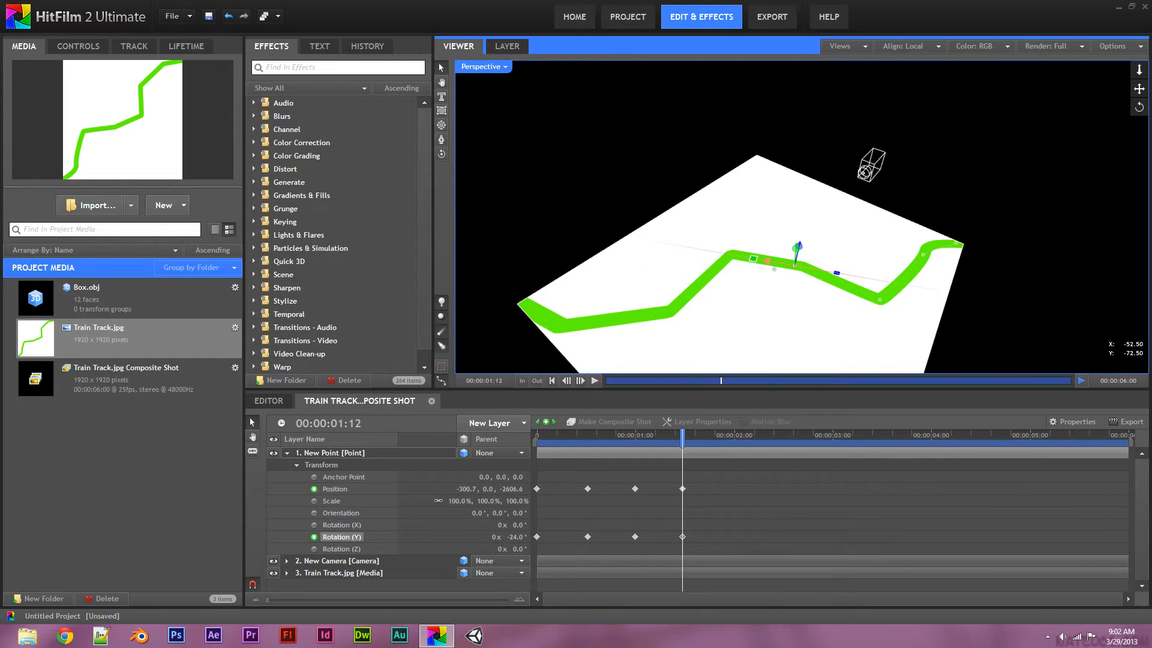
left_click_drag(766, 262, 707, 252)
At 1:23, move the point onto the next bend and turn it to -88°
left_click_drag(682, 436, 718, 440)
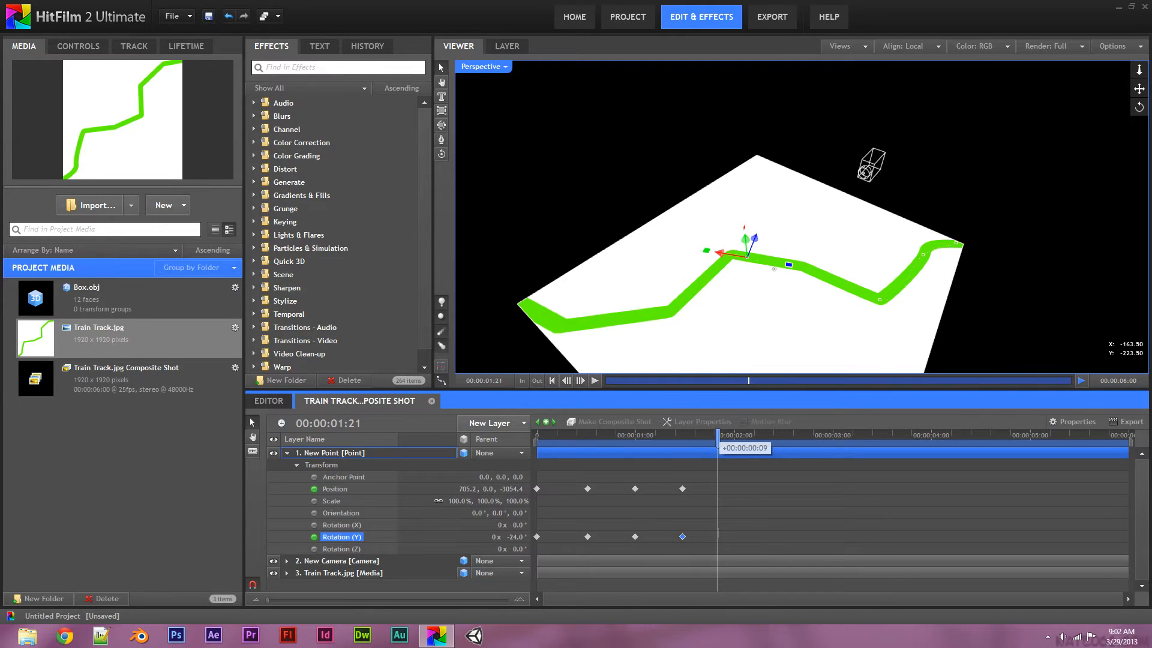
left_click_drag(718, 439, 682, 439)
left_click_drag(722, 252, 758, 258)
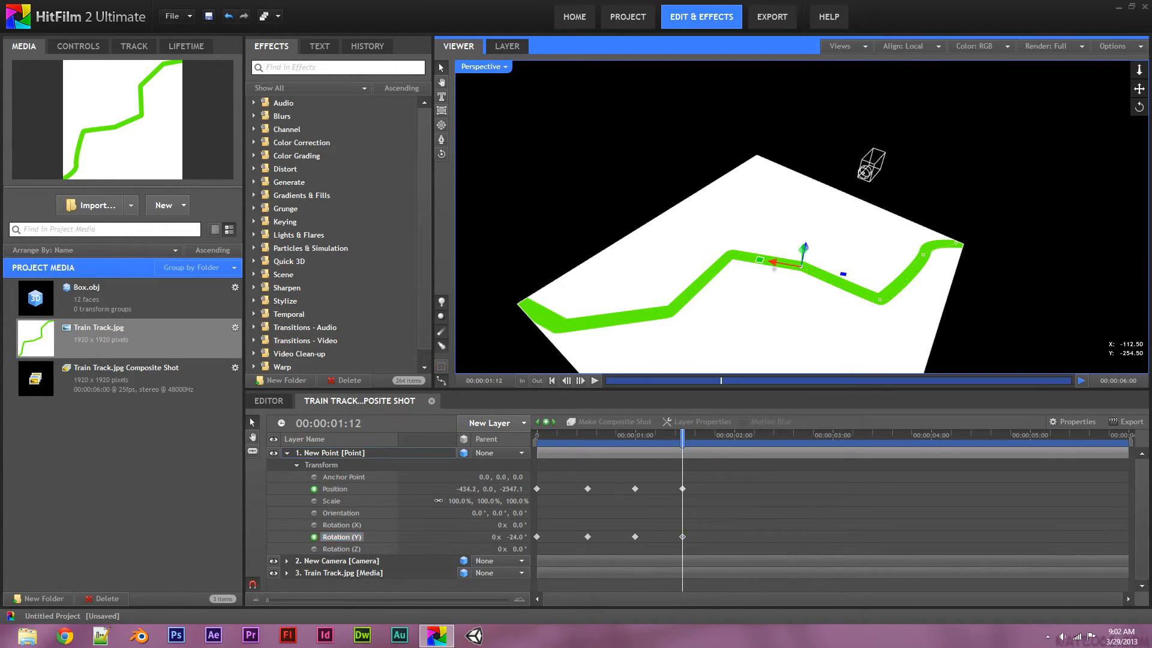
left_click_drag(682, 440, 726, 440)
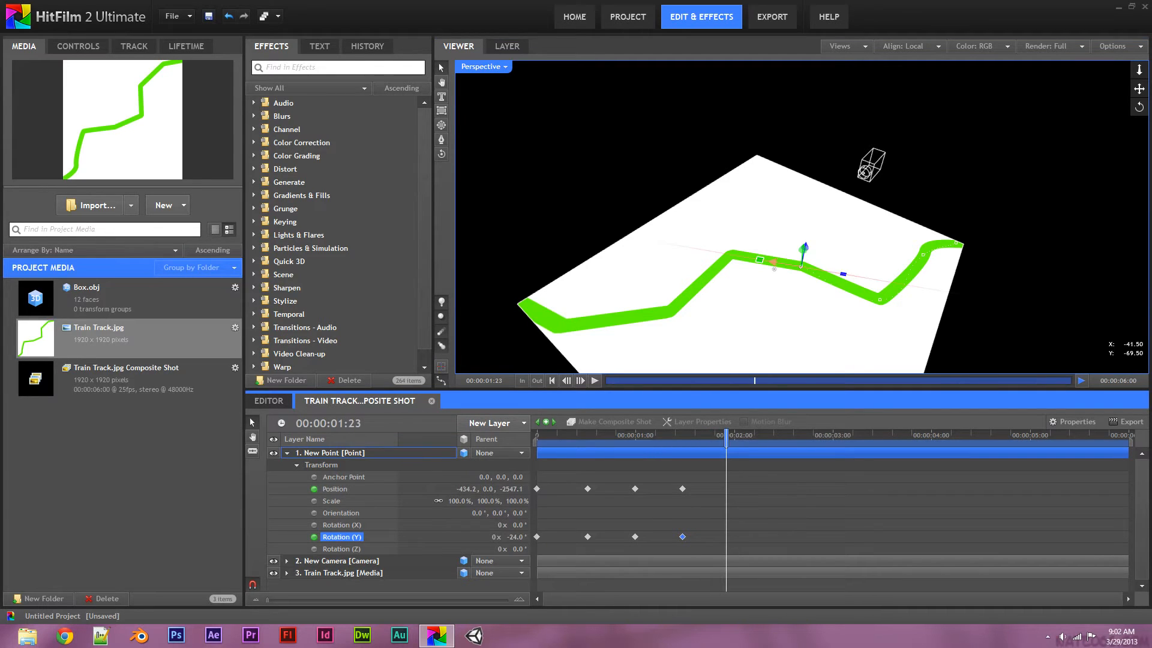
left_click_drag(774, 262, 704, 252)
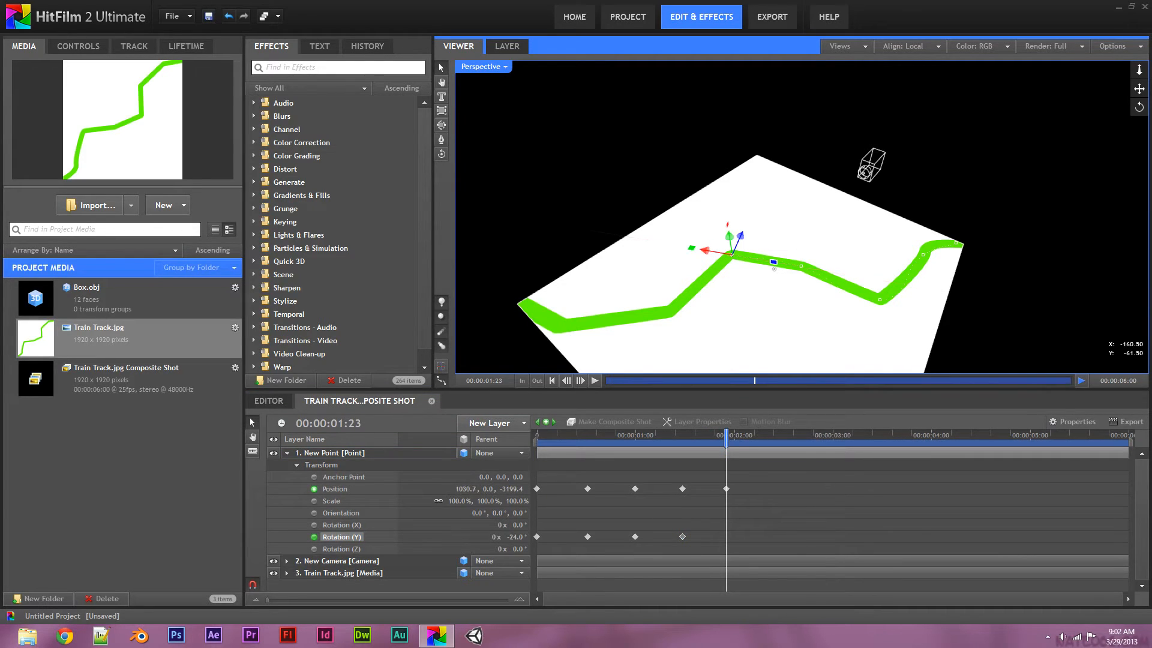
left_click_drag(517, 537, 478, 537)
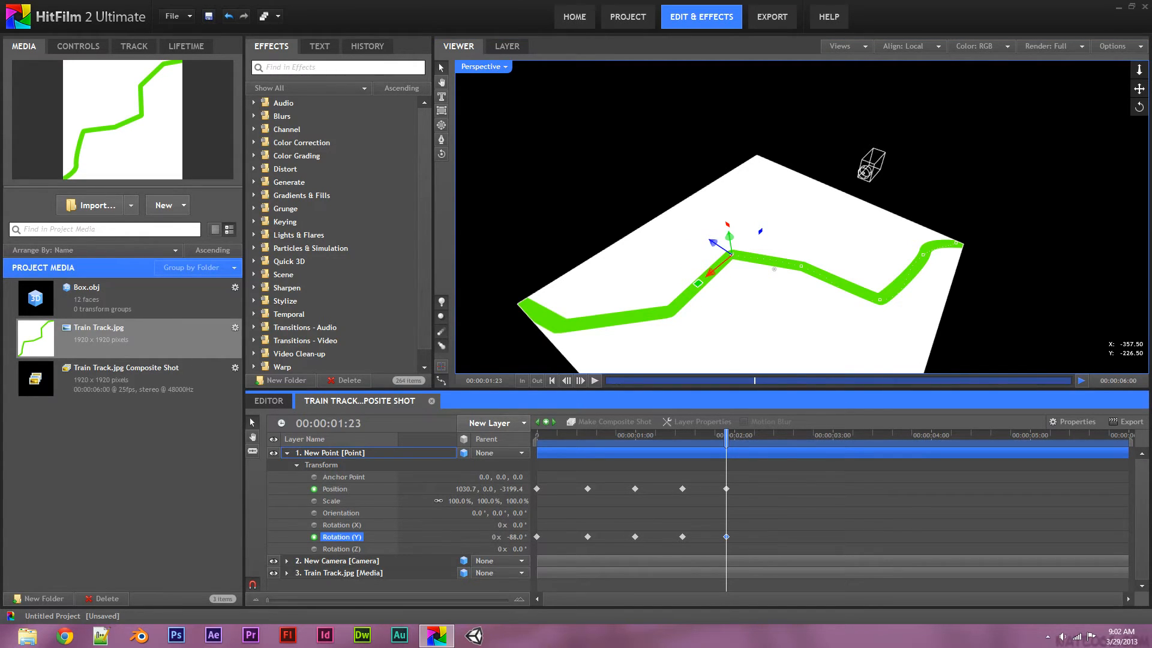
At 2:11, move the point to the following bend of the track
left_click_drag(726, 433, 793, 434)
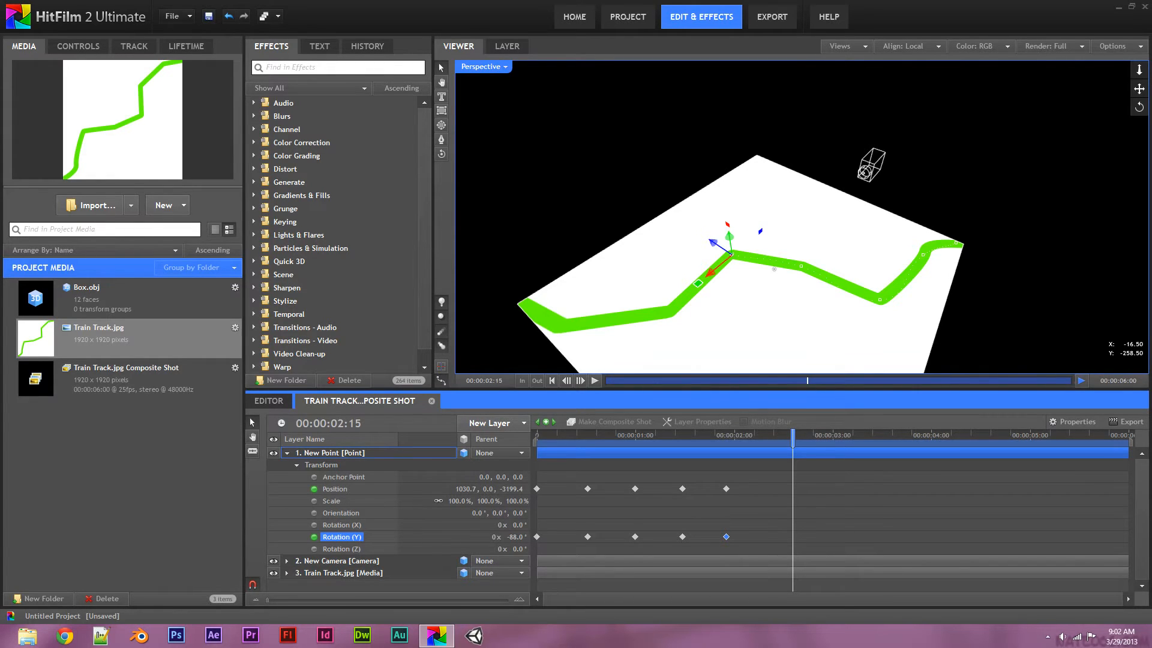
left_click_drag(793, 436, 777, 437)
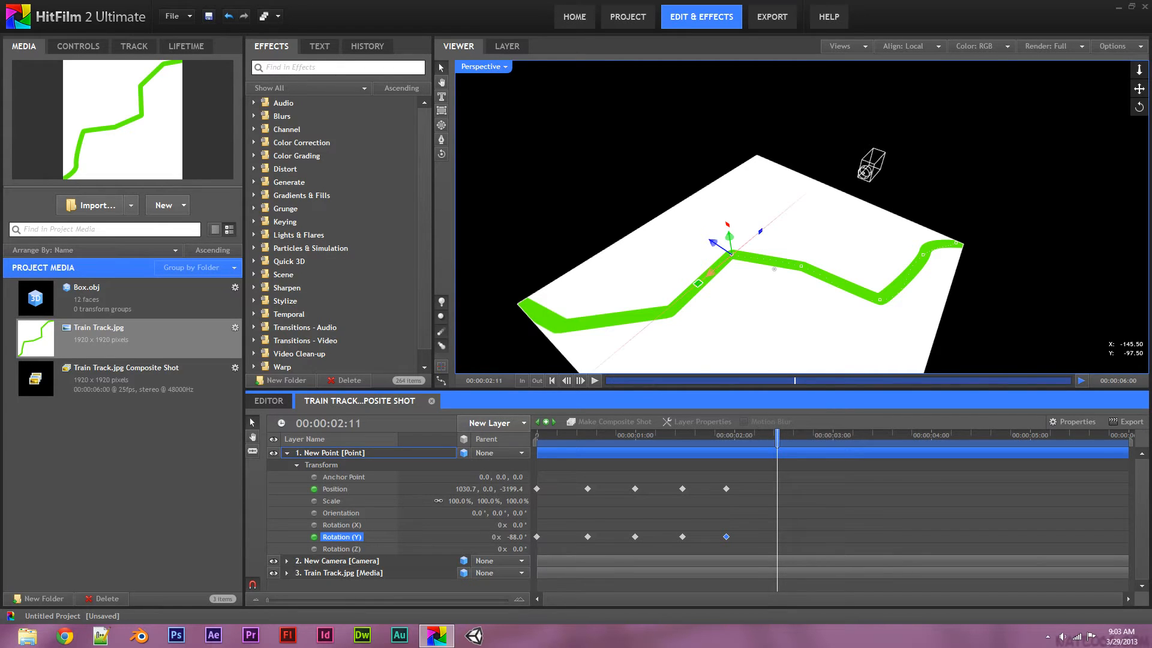
left_click_drag(712, 273, 654, 293)
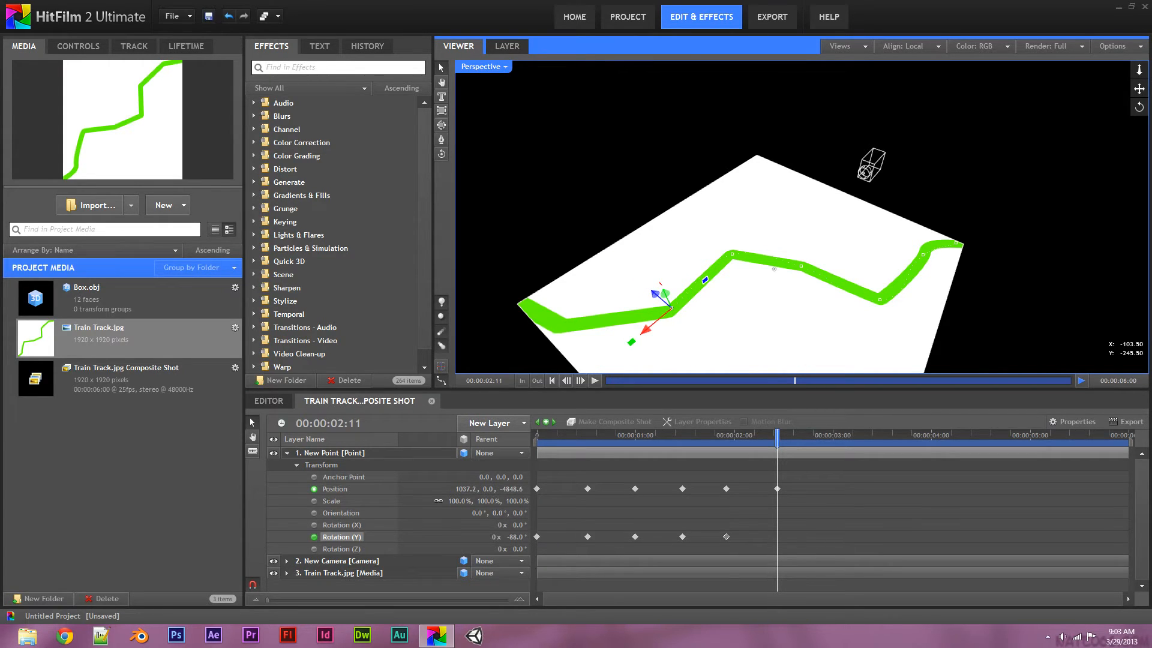
At 2:22, move the point to the next bend and turn its Y rotation to -15°
left_click_drag(516, 537, 540, 537)
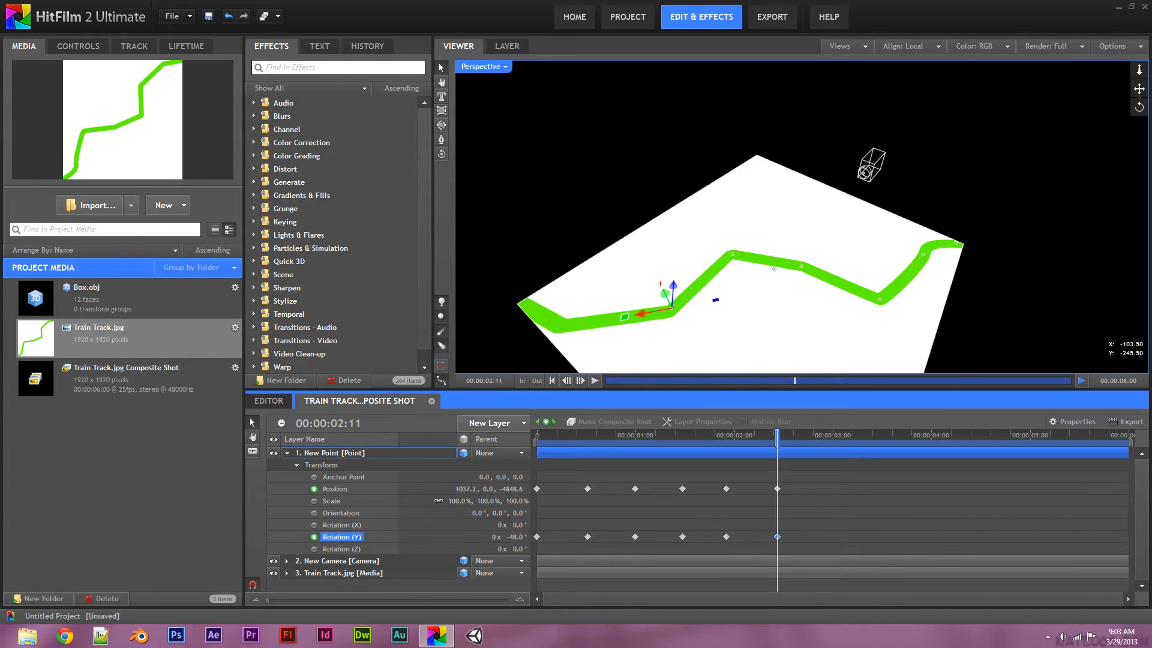
left_click_drag(778, 437, 821, 436)
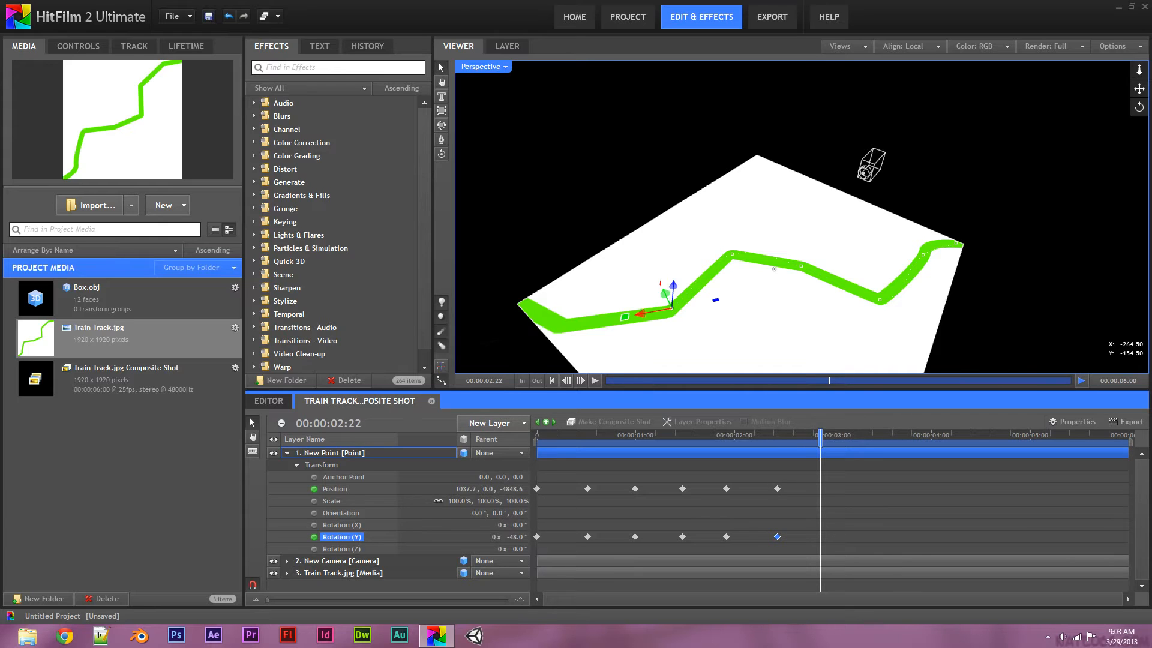
left_click_drag(671, 308, 537, 333)
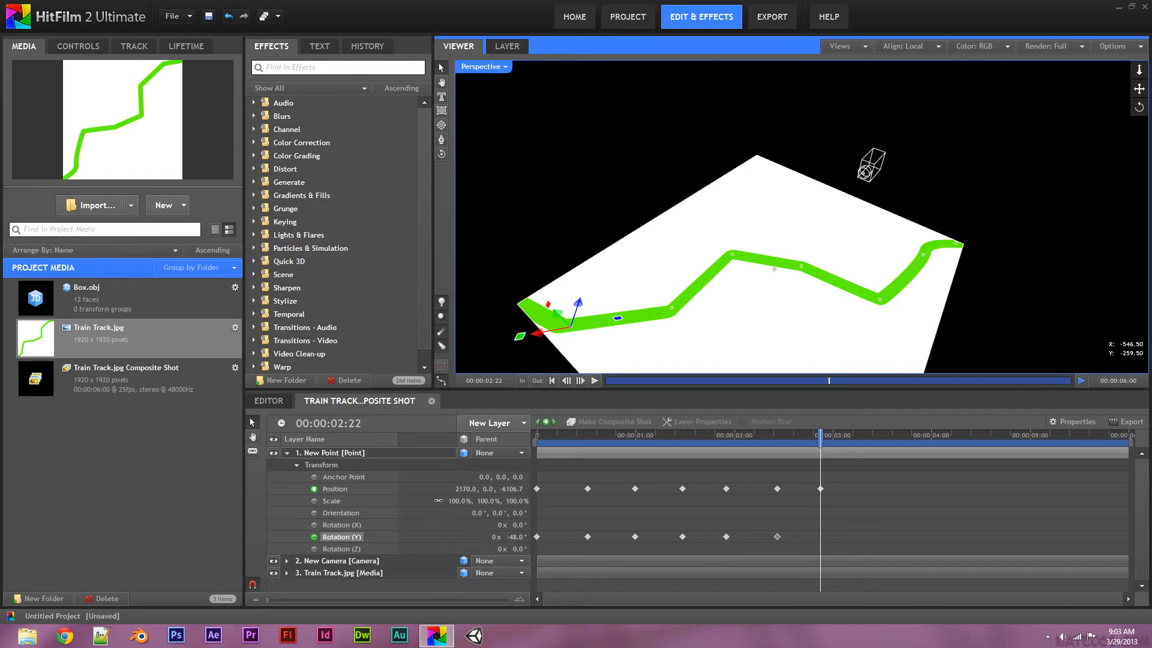
mouse_move(516, 537)
left_mouse_down()
mouse_move(529, 537)
mouse_move(501, 537)
mouse_move(549, 537)
mouse_move(509, 537)
left_mouse_up()
left_click_drag(515, 537, 552, 537)
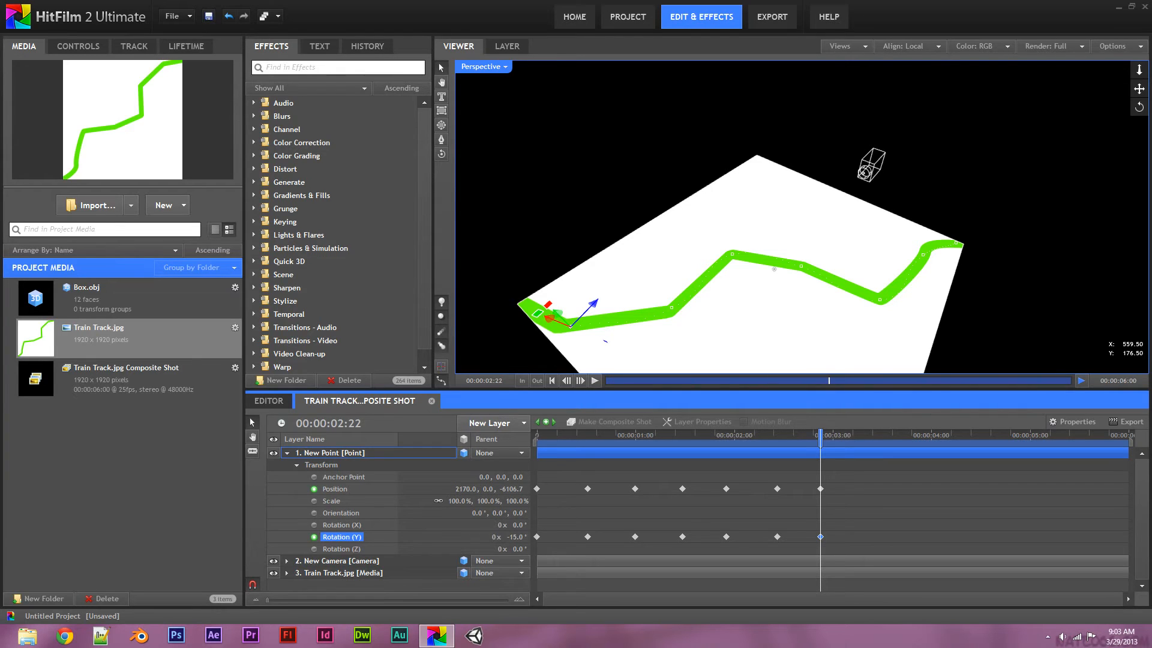
Orbit the view, then at 3:08 move the point to the track's end with Y rotation 9°
left_click(441, 154)
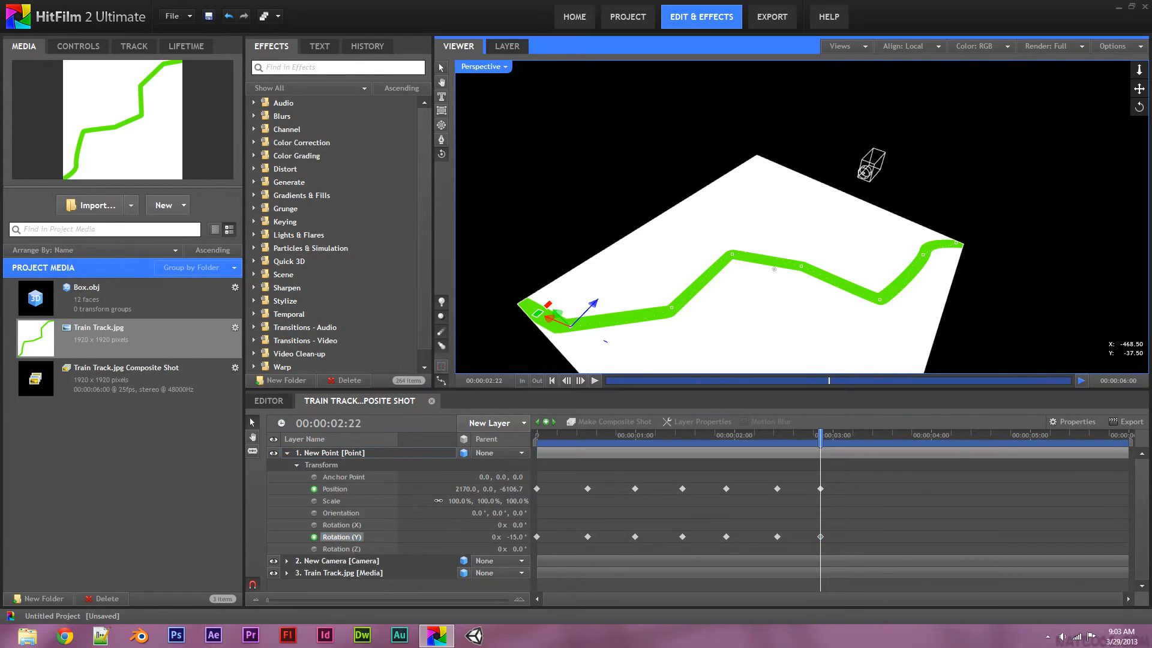
mouse_move(553, 259)
left_mouse_down()
mouse_move(630, 263)
mouse_move(540, 265)
left_mouse_up()
left_click_drag(768, 274, 875, 206)
left_click_drag(612, 146, 594, 275)
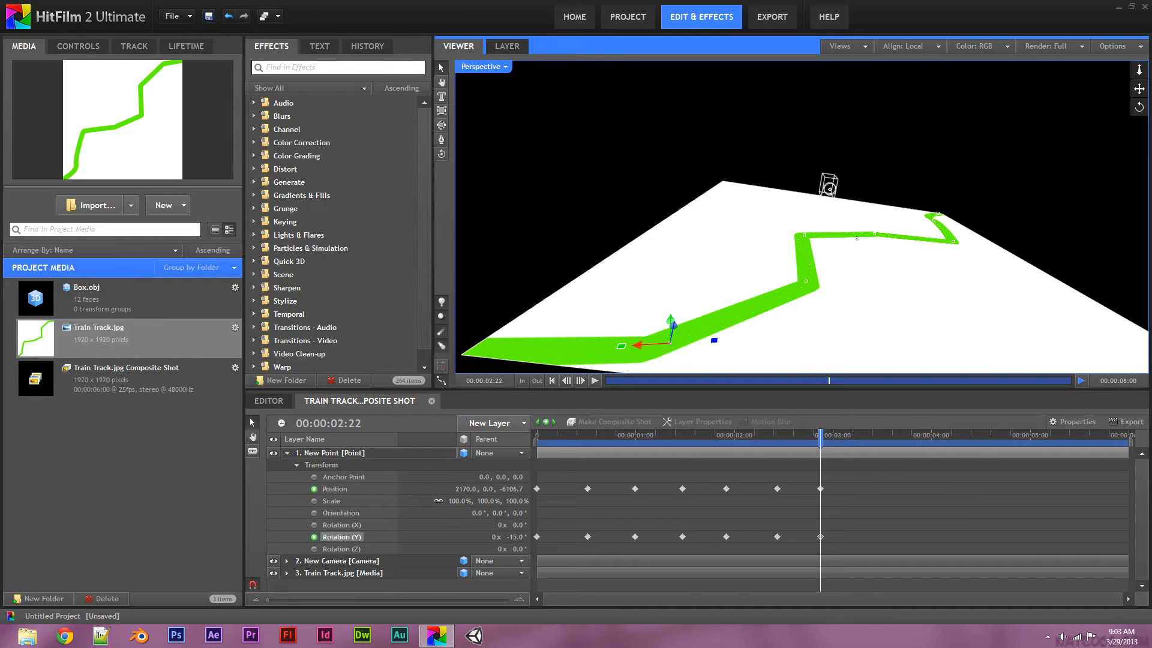
left_click_drag(820, 437, 864, 437)
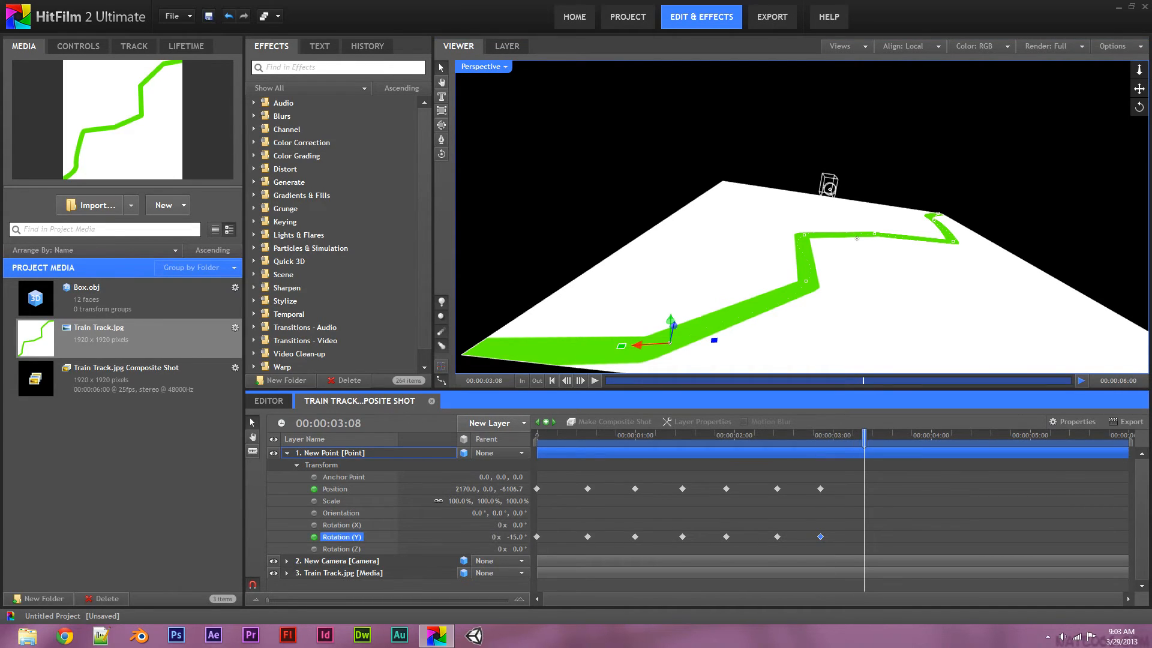
left_click_drag(637, 345, 505, 329)
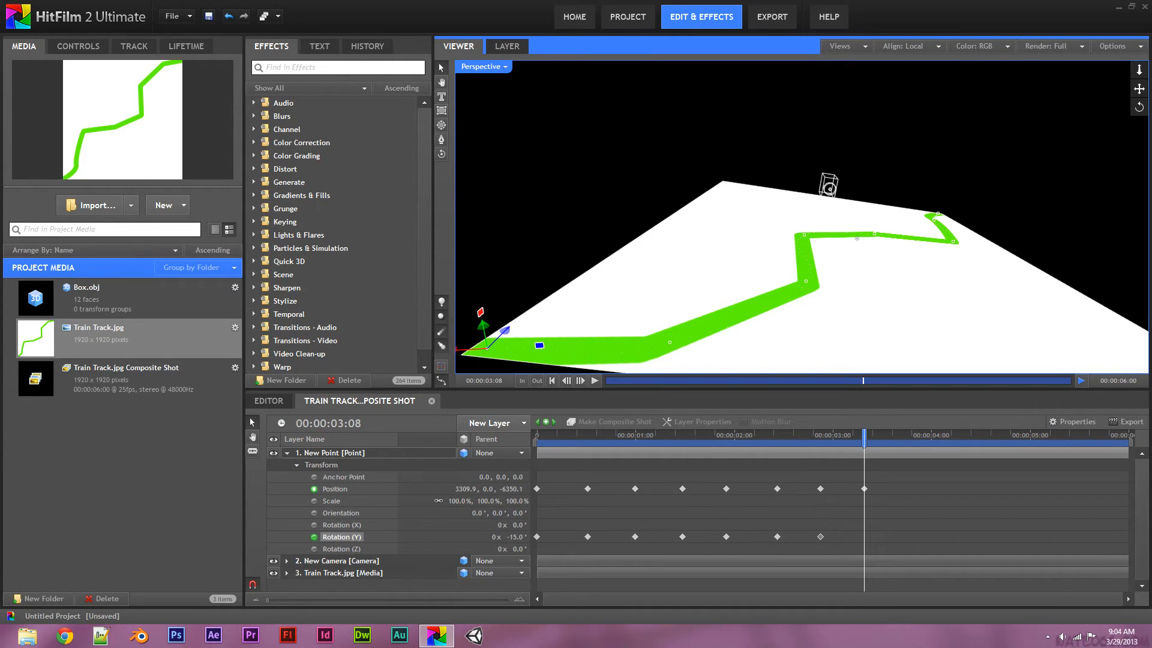
left_click_drag(517, 537, 531, 537)
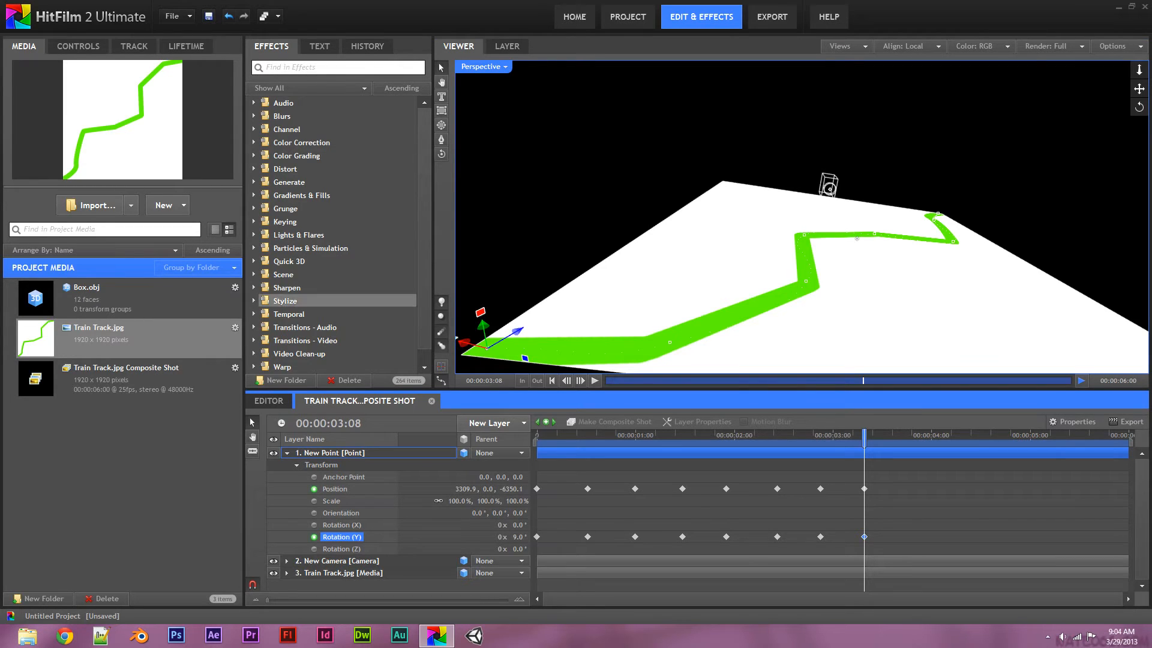
From the Editor, use File > Save As to save the project as Tut
left_click(268, 401)
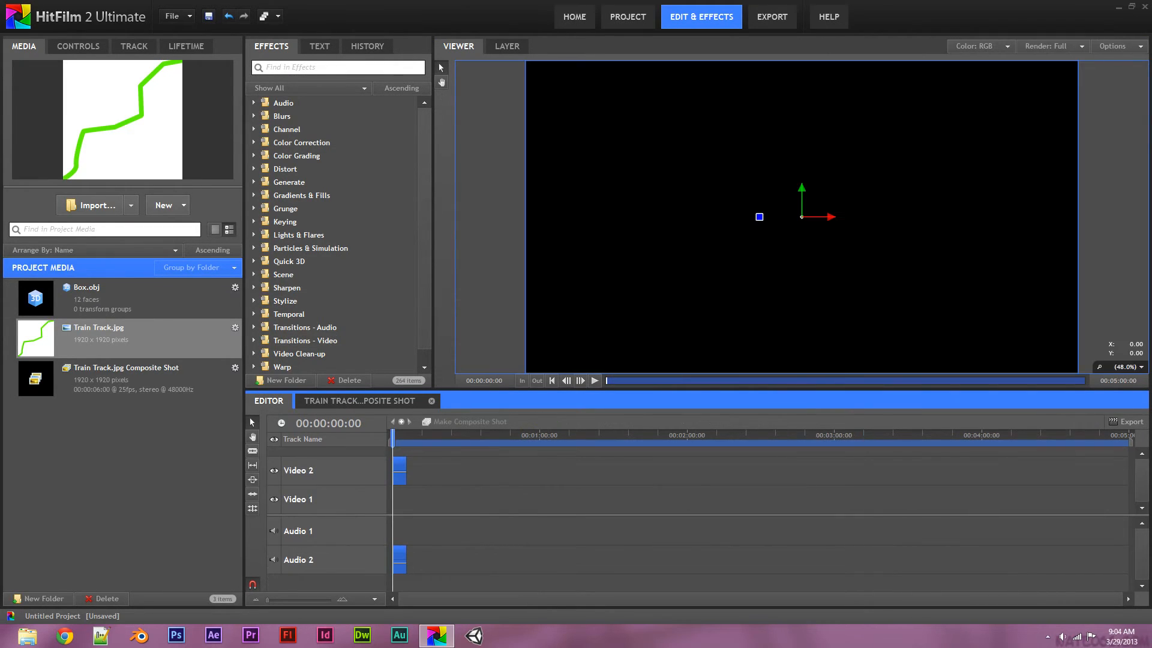
left_click(174, 16)
left_click(198, 124)
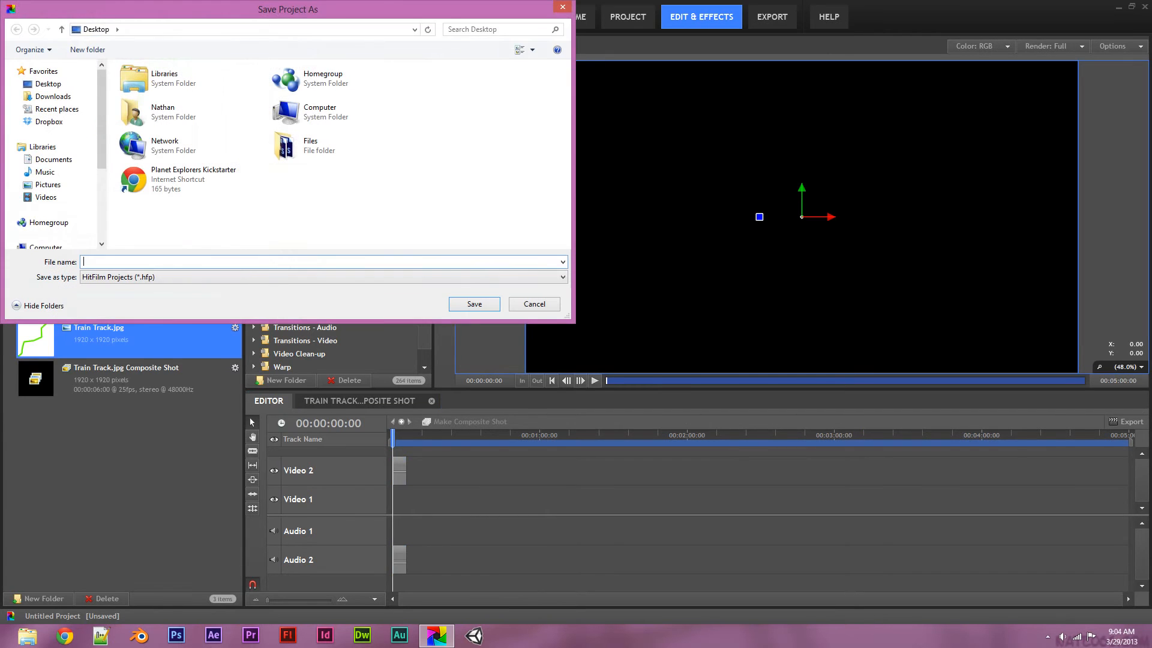
type("Tut")
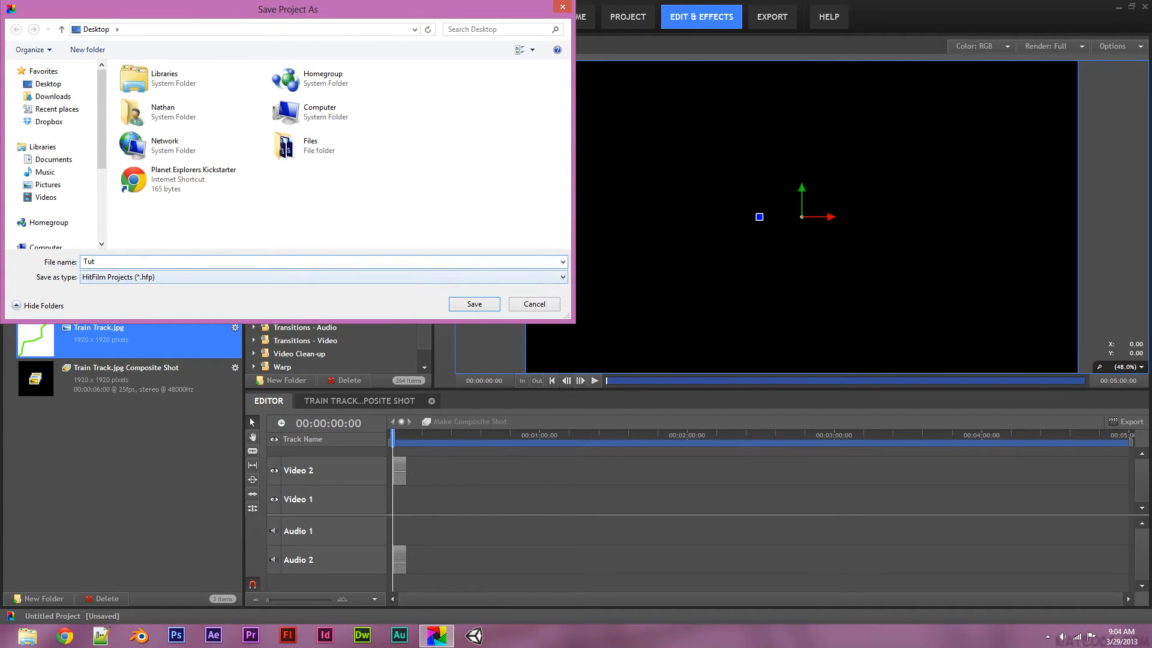
key("Return")
Return to the Train Track composite shot and rewind near the animation's start
mouse_move(394, 437)
left_mouse_down()
mouse_move(405, 438)
mouse_move(392, 438)
left_mouse_up()
left_click(359, 401)
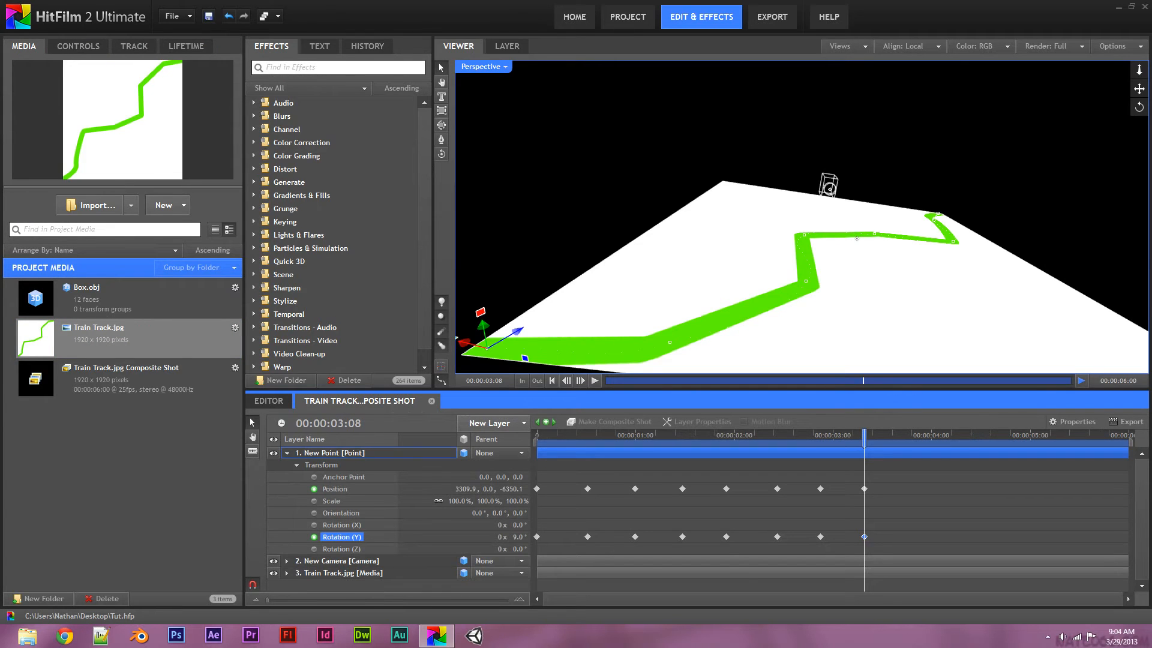
left_click_drag(864, 435, 607, 435)
Play and stop the point's animation, collapse New Point, and add Box.obj to the shot
left_click(595, 380)
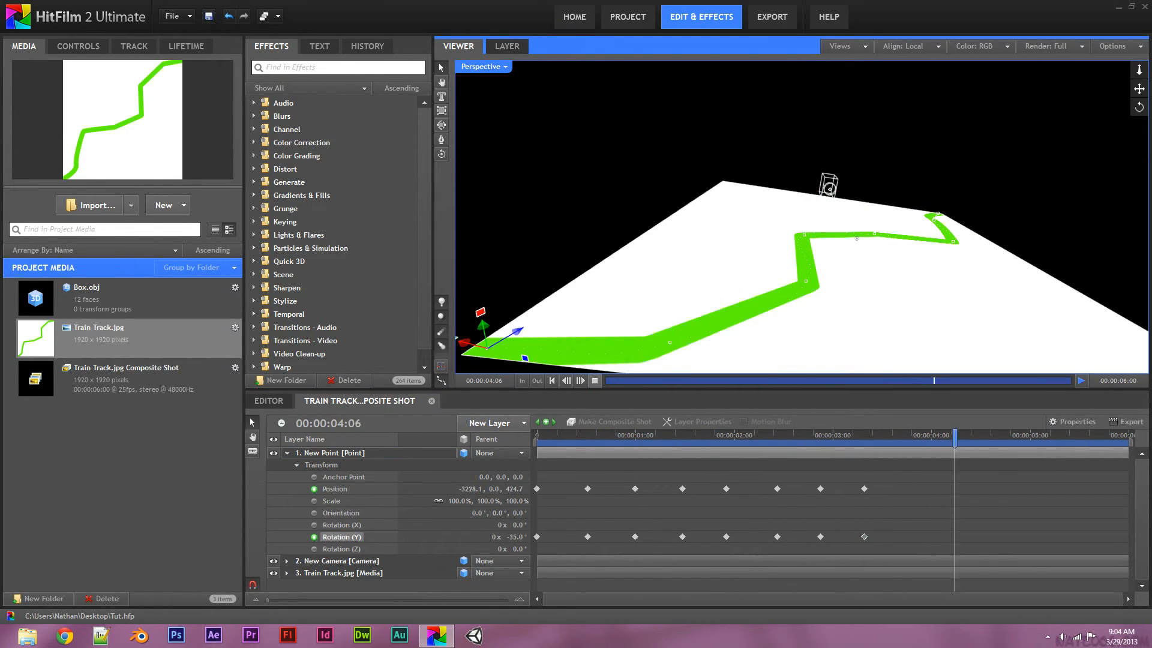
key("space")
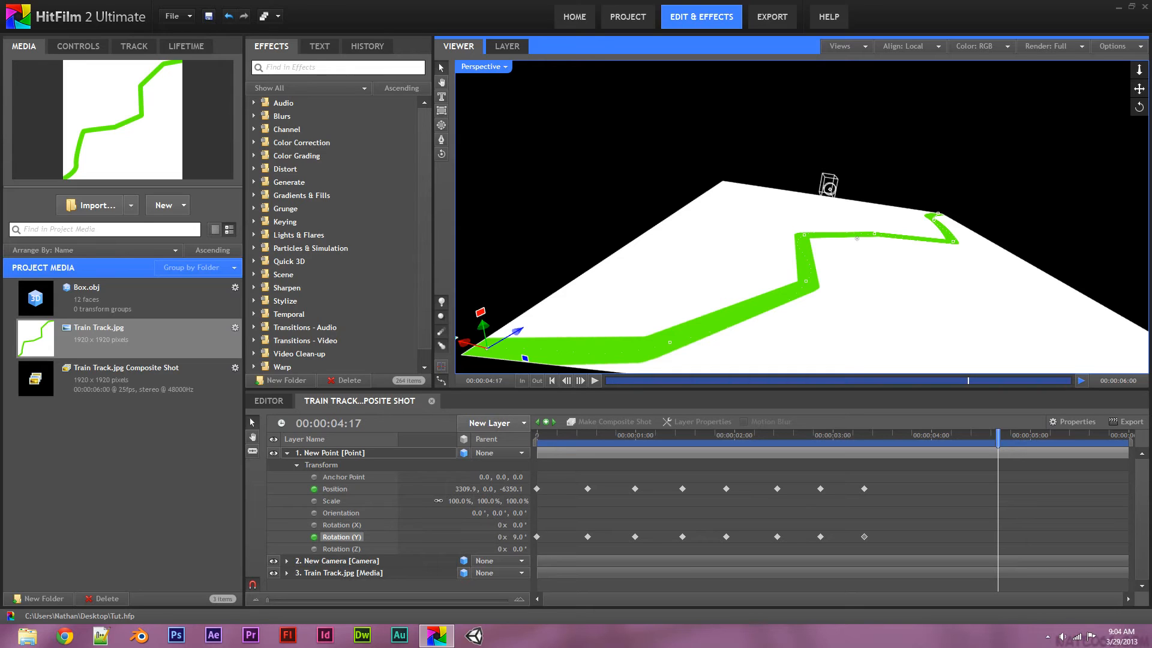
left_click(286, 453)
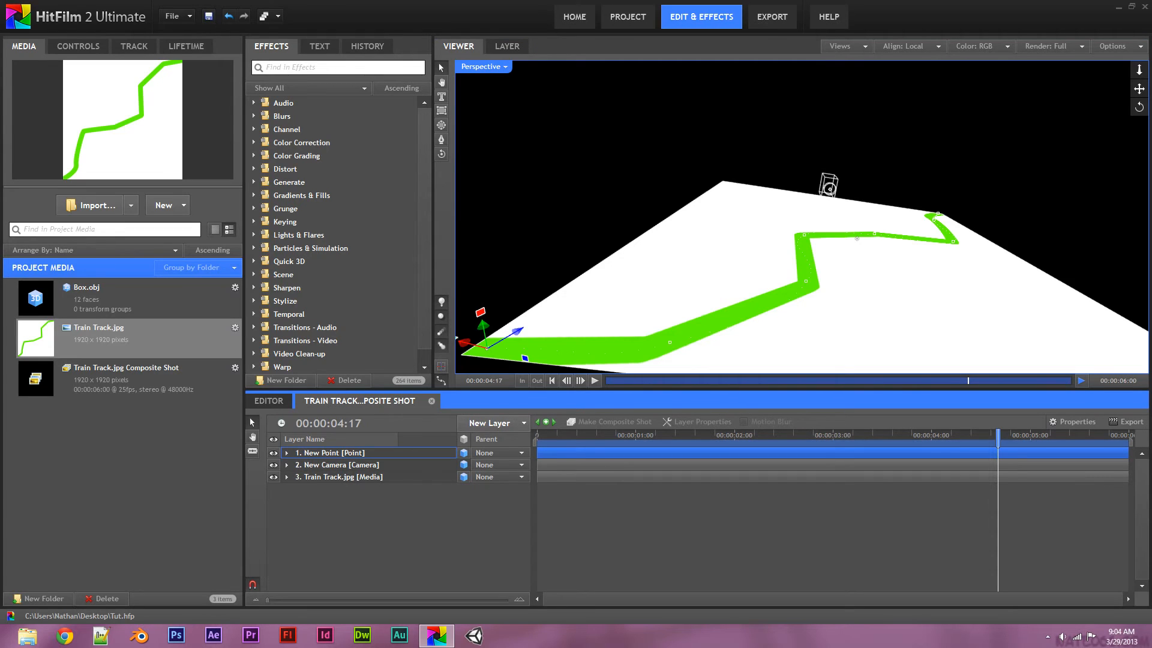
left_click_drag(86, 297, 336, 450)
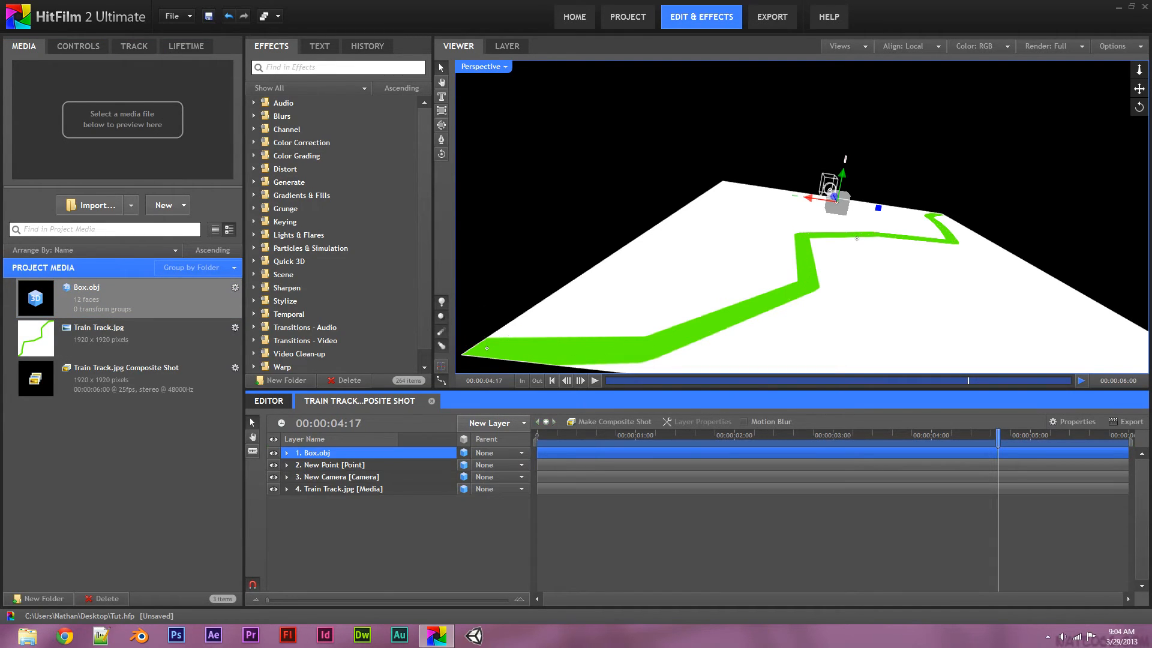
Orbit and pan to see plane, box and camera, then slide the box left
left_click(441, 154)
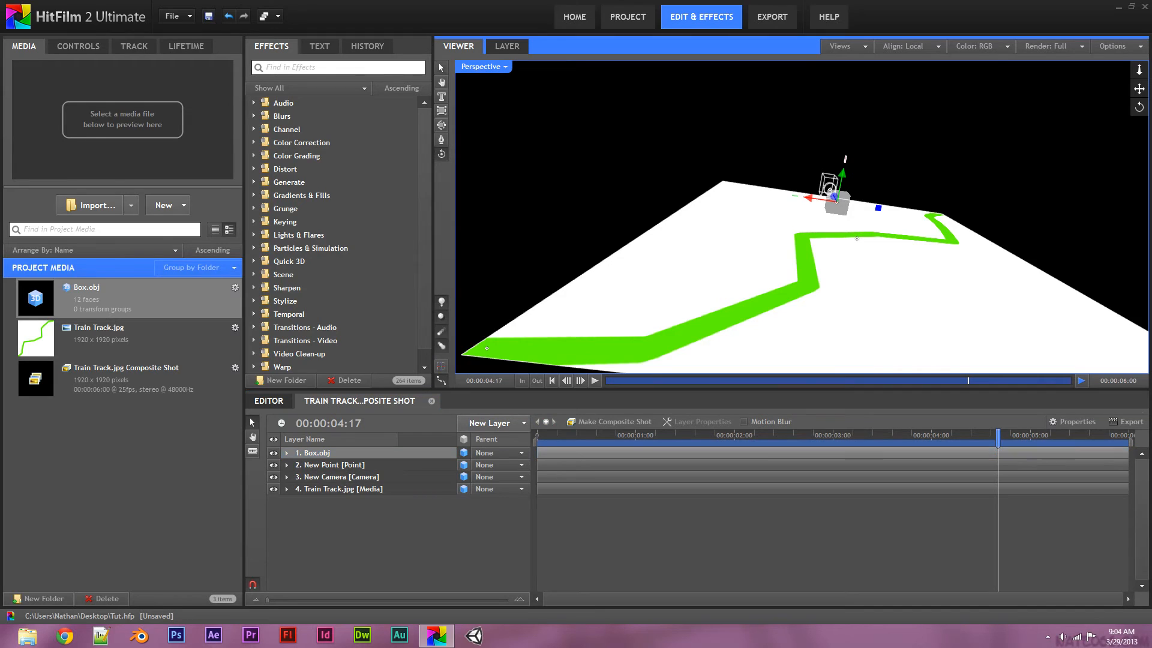
left_click_drag(659, 204, 1127, 89)
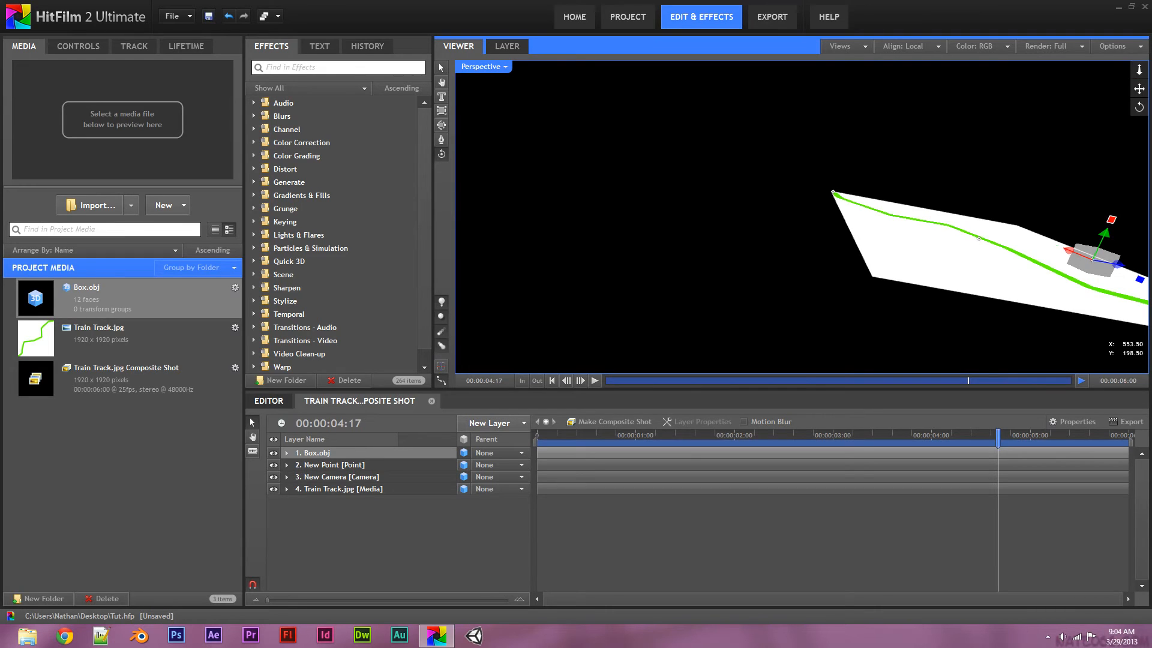
left_click_drag(1138, 89, 924, 79)
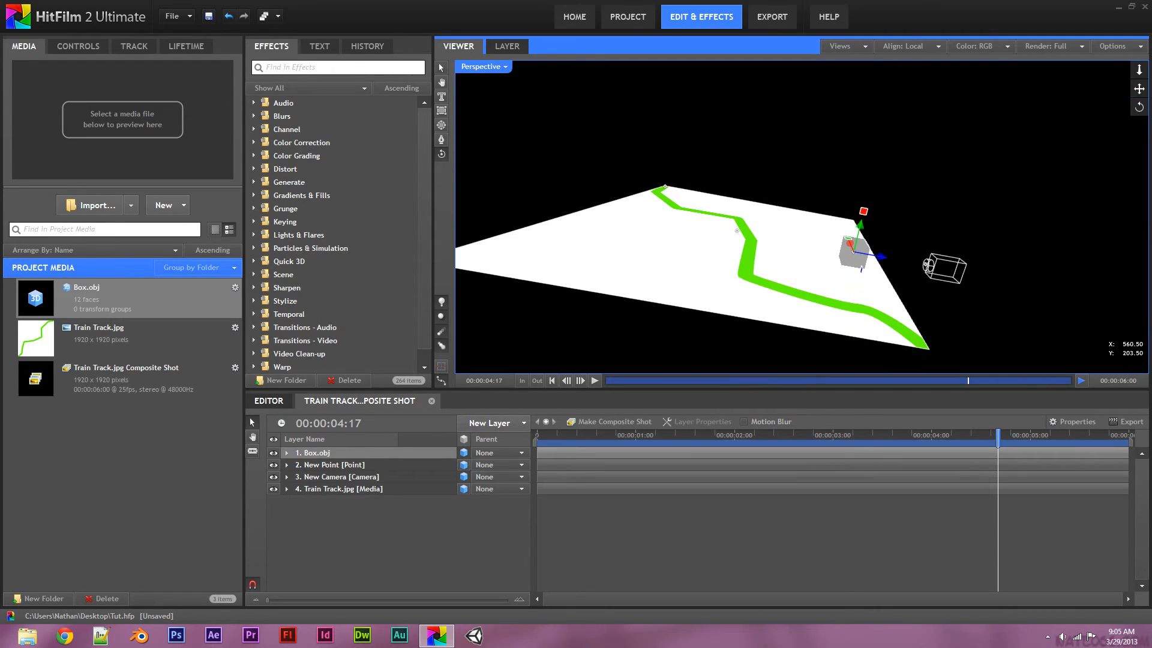
left_click_drag(848, 240, 695, 312)
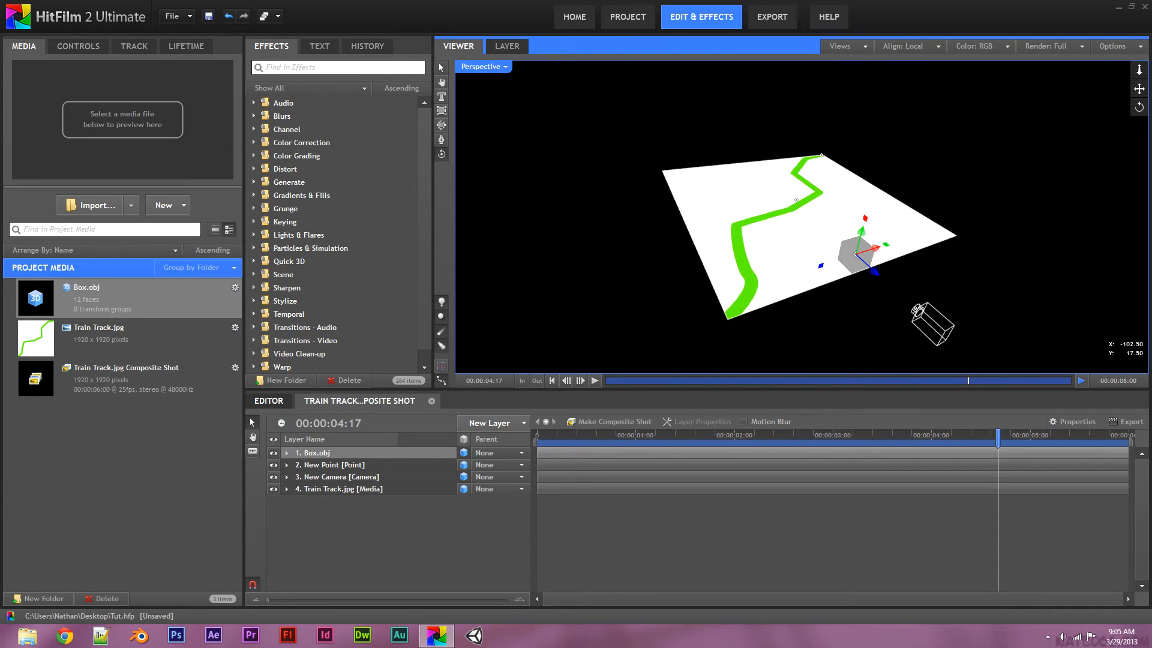
left_click(441, 68)
left_click_drag(875, 248, 761, 284)
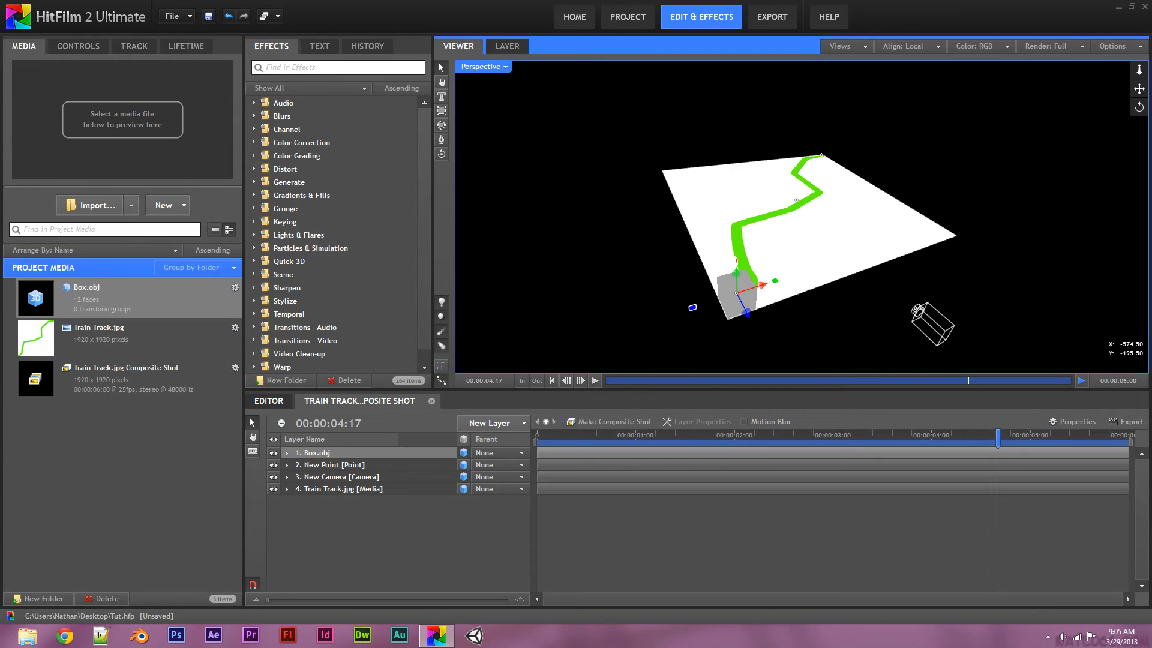
Scale Box.obj to 33% in World Transform and place it on the green track's start
left_click(287, 453)
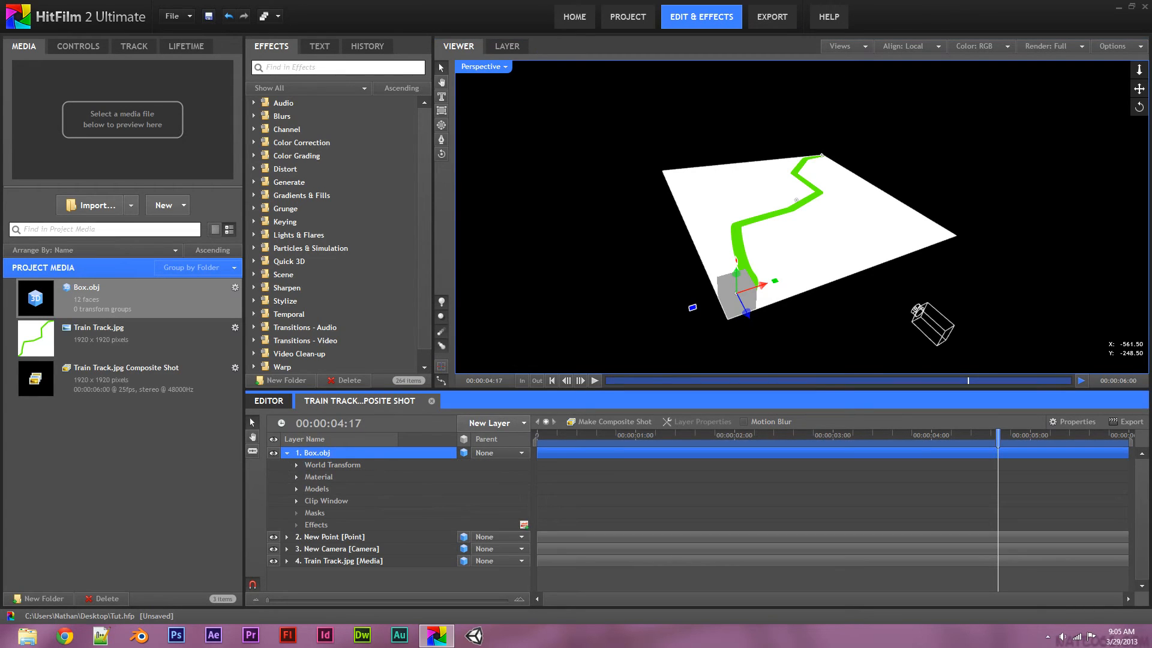
left_click(296, 464)
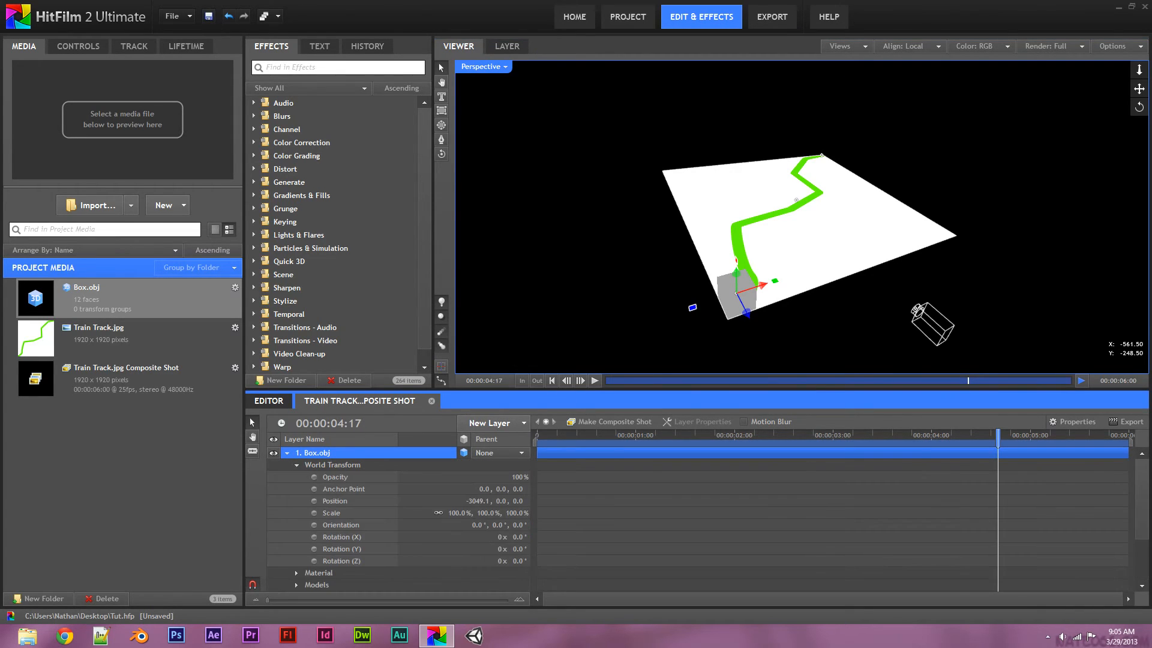
left_click_drag(459, 513, 420, 513)
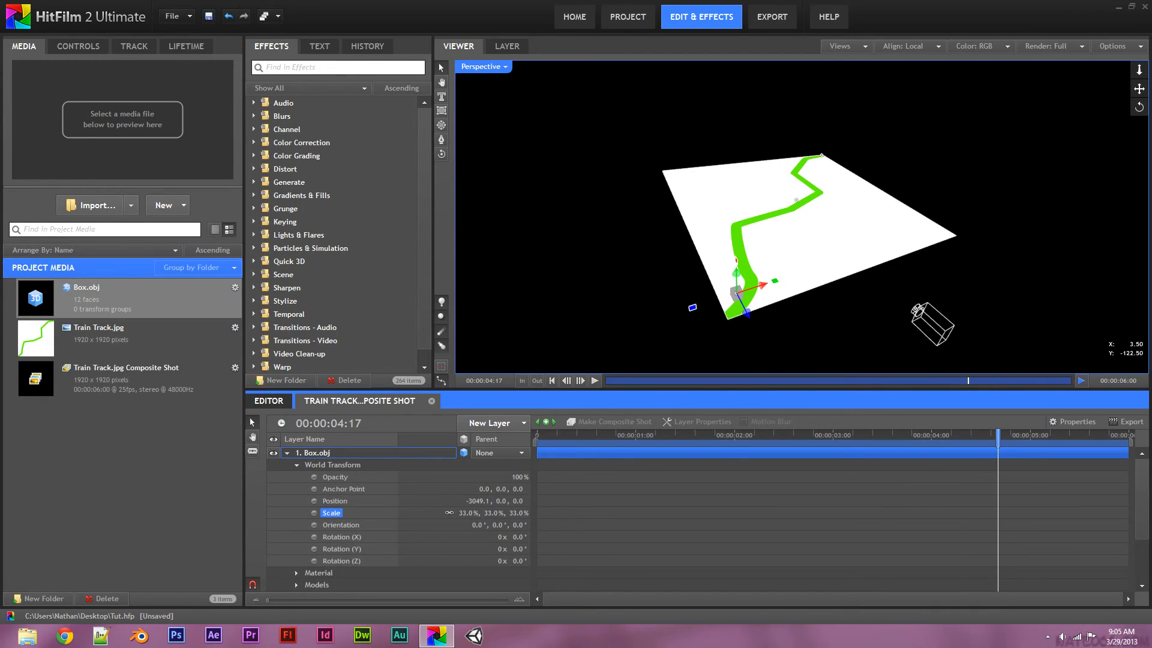
left_click_drag(744, 309, 742, 308)
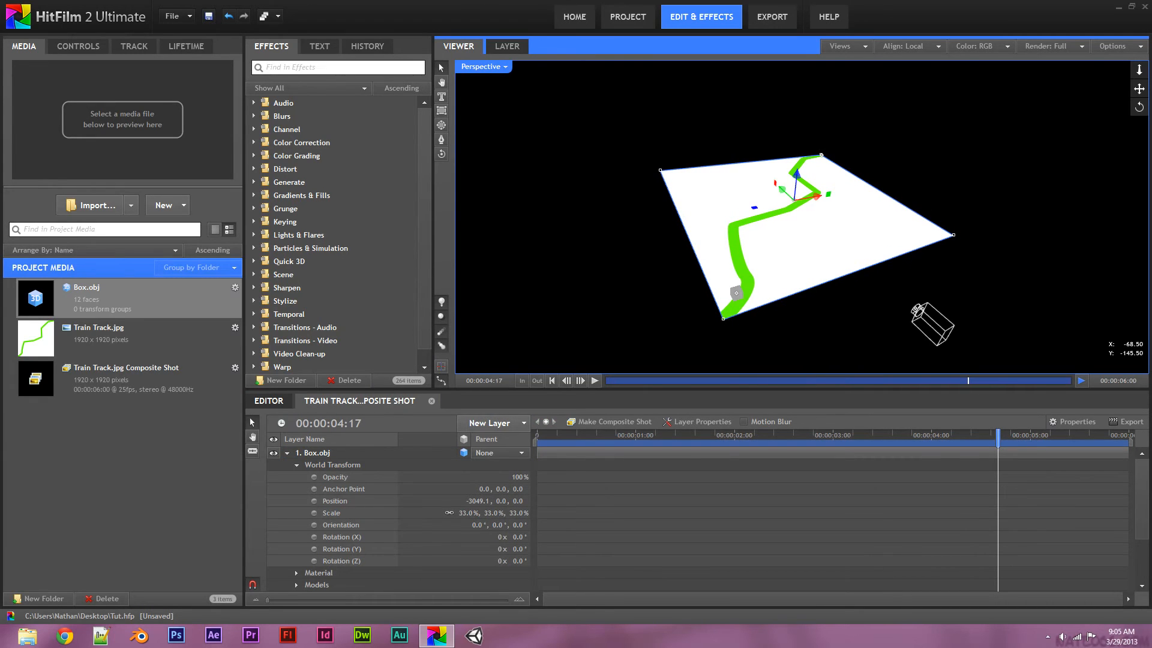
left_click(736, 293)
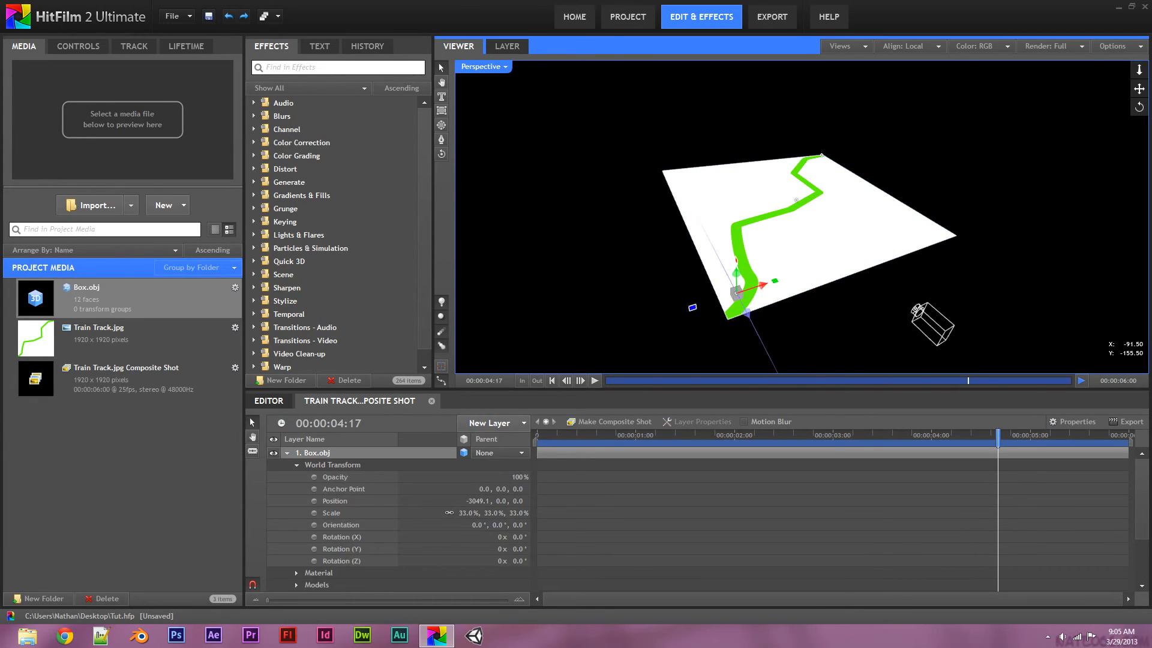
left_click_drag(736, 293, 738, 331)
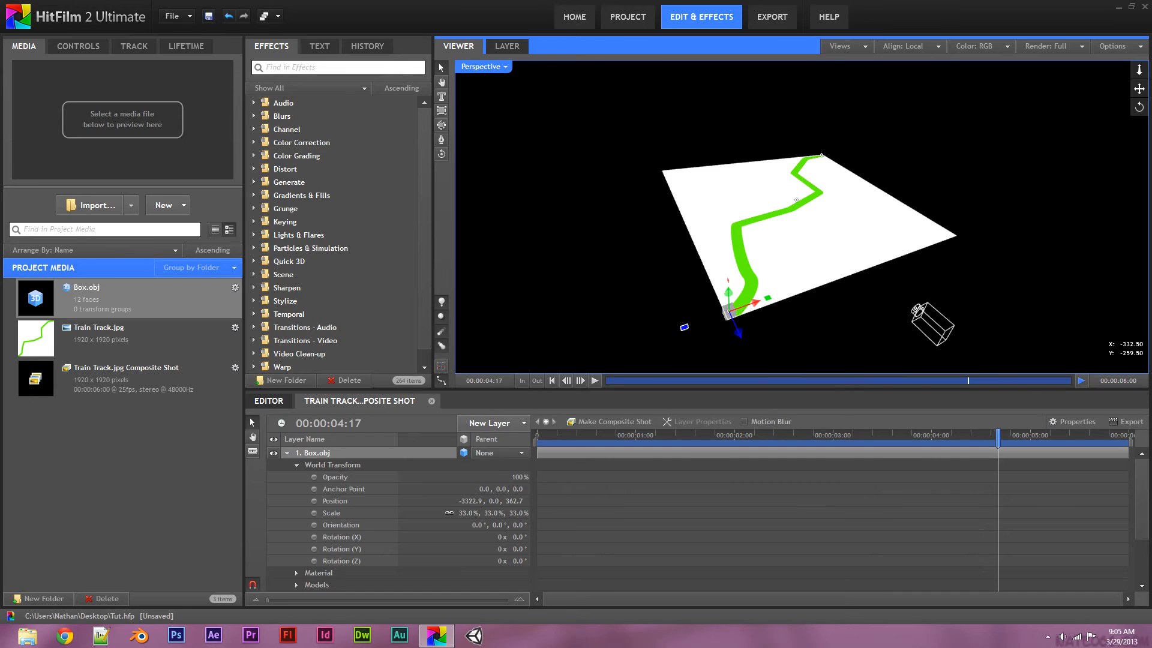
Turn the box -34° on Y to line it up with the track
left_click_drag(519, 549, 498, 549)
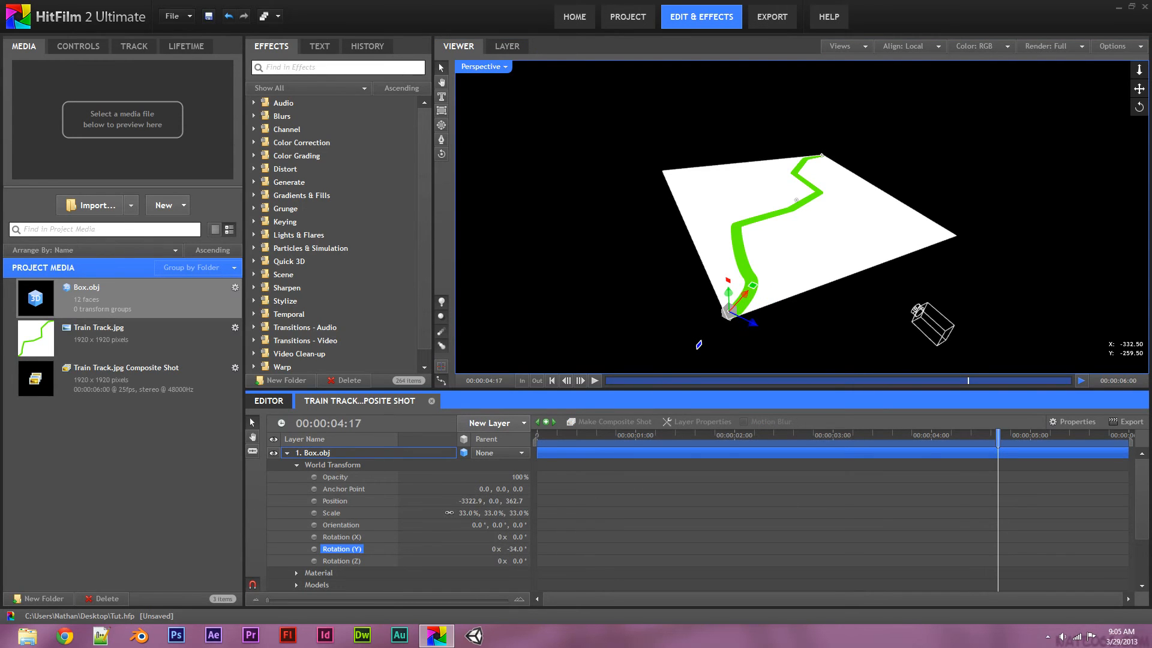
left_click(287, 453)
left_click(498, 453)
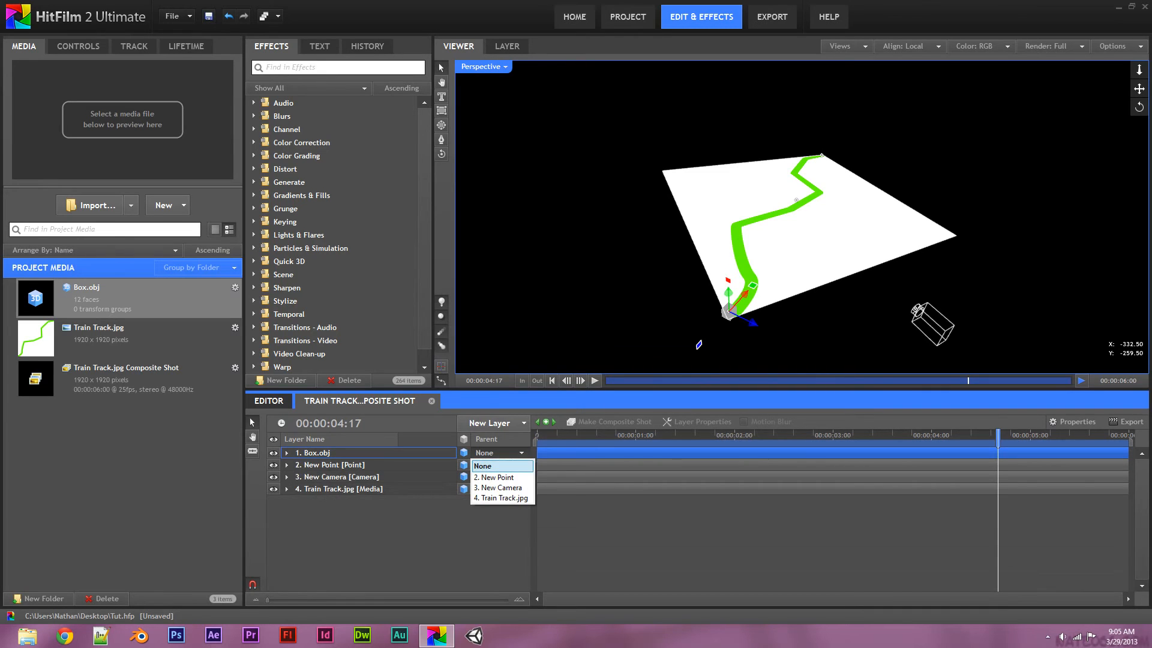
Set Box.obj's parent to 2. New Point and play the timeline to preview the box
left_click(489, 471)
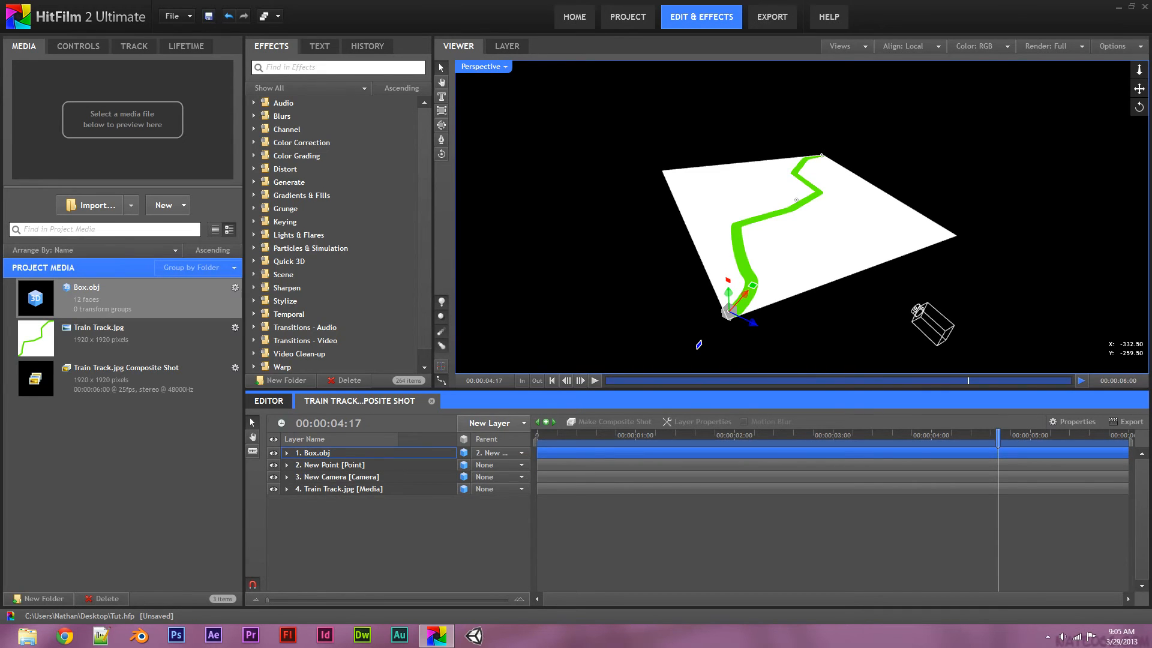
left_click_drag(997, 434, 537, 435)
left_click(595, 380)
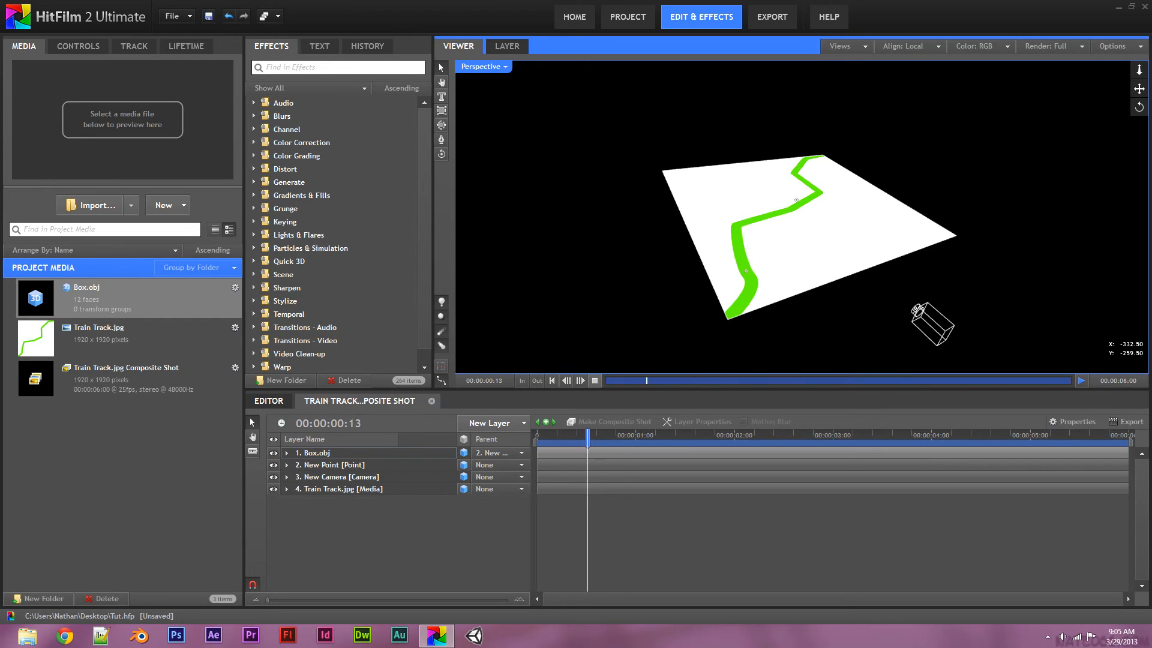
left_click_drag(624, 435, 765, 435)
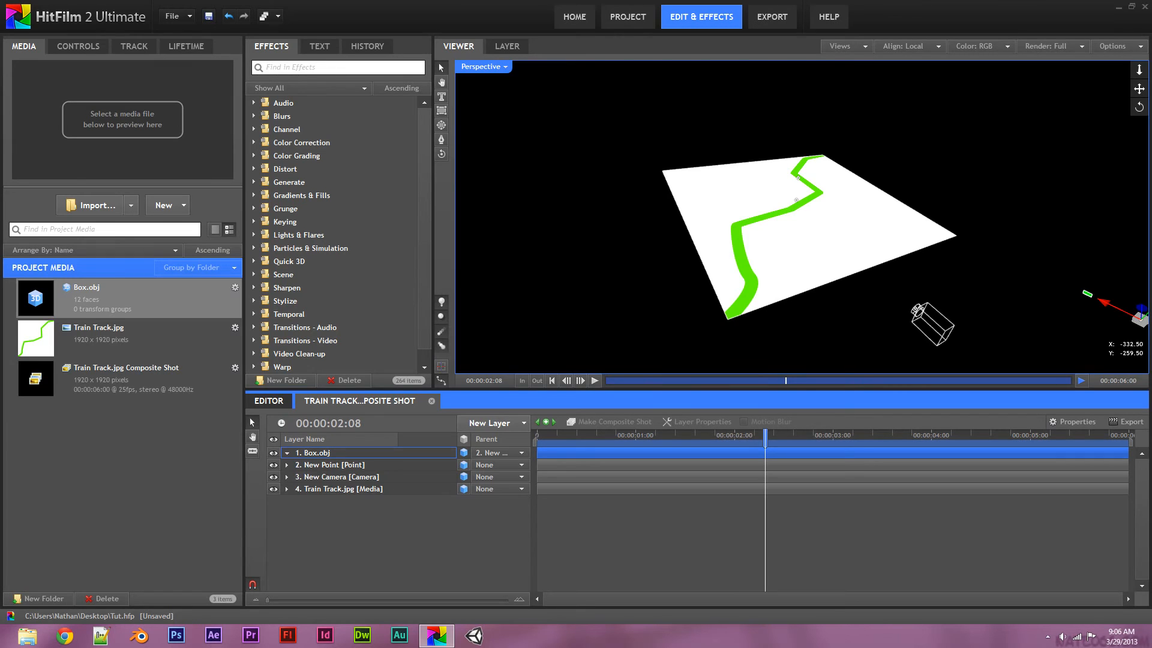
left_click(286, 453)
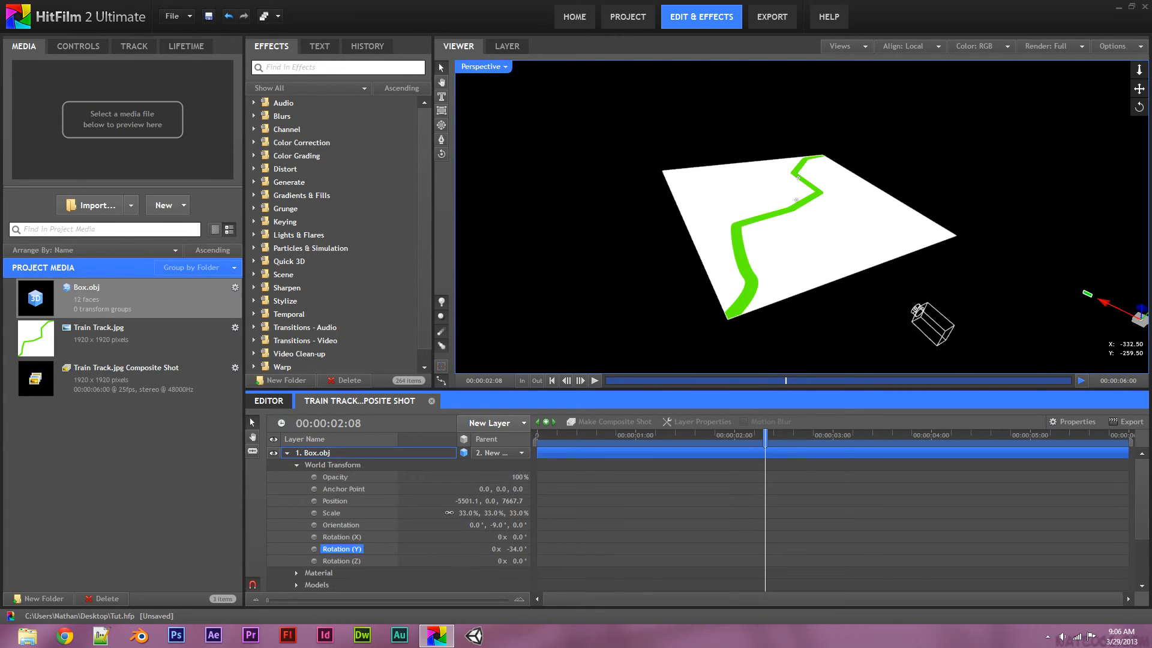
left_click_drag(765, 435, 536, 435)
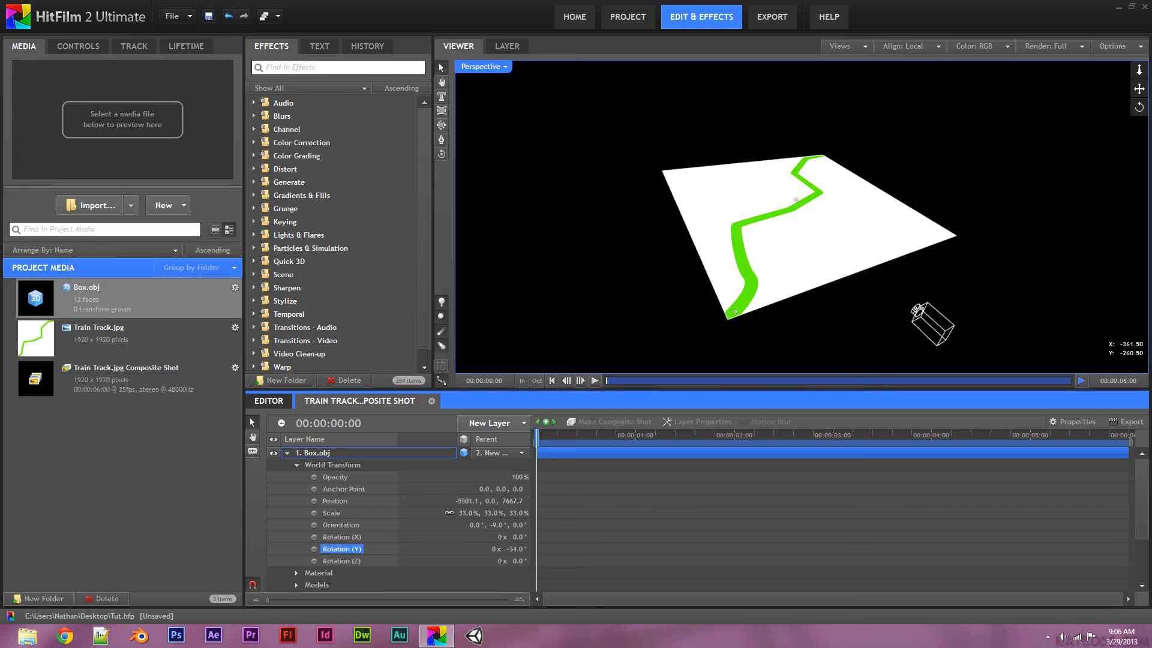
Set Box.obj's Rotation (Y) to 0 and its Position X and Z to 0
left_click(515, 549)
type("0")
key("Return")
left_click(467, 501)
key("BackSpace")
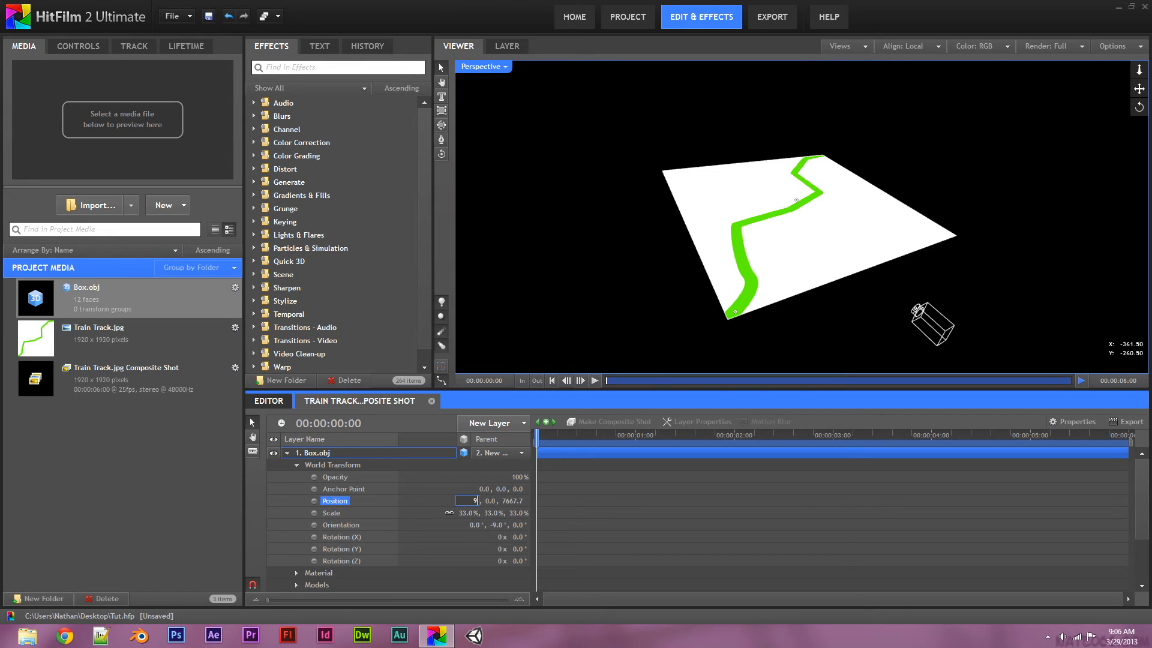
type("0")
key("Return")
left_click(512, 501)
key("BackSpace")
type("0")
key("Return")
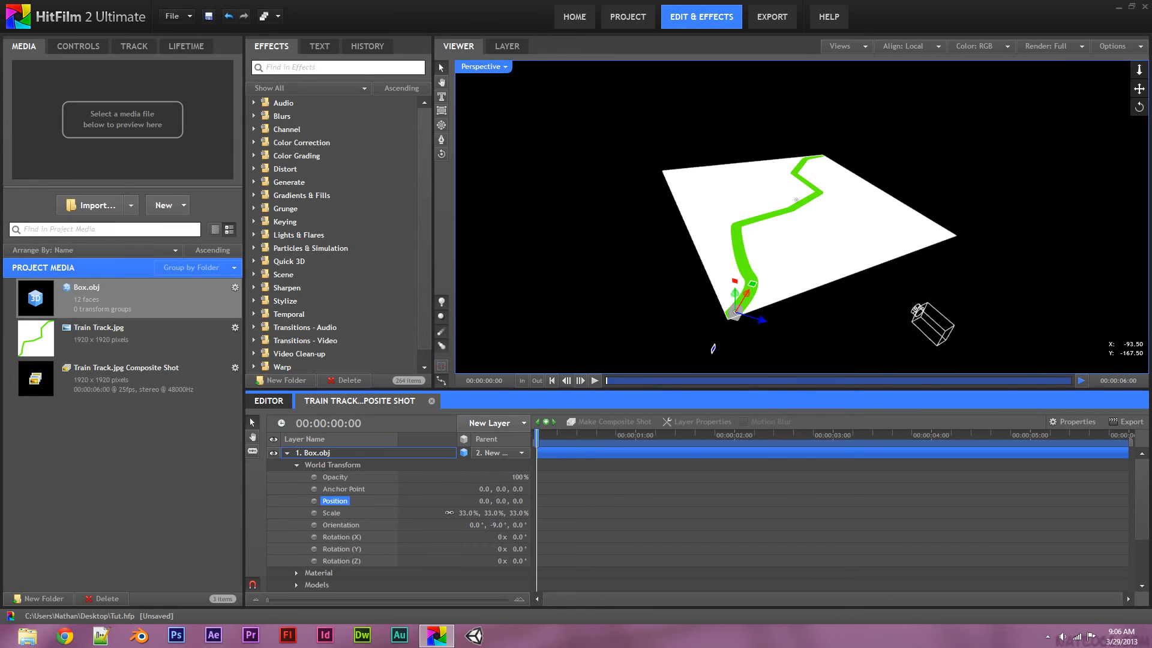
Scrub forward to watch the box follow the track, then select New Camera
left_click_drag(537, 434, 907, 434)
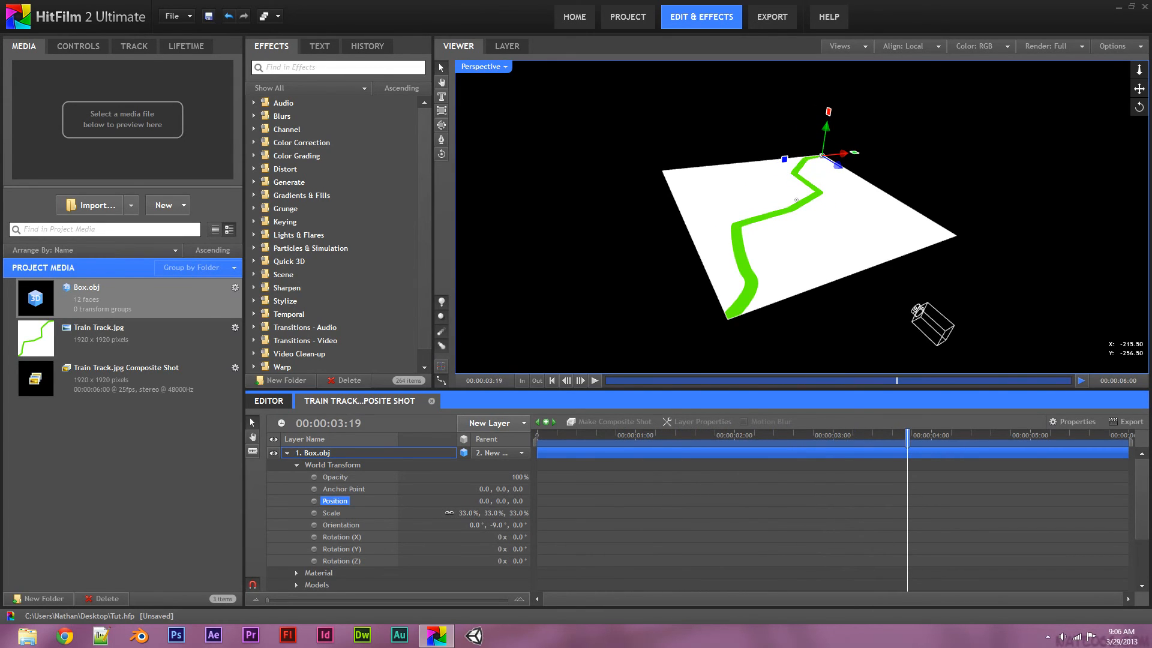
left_click(287, 453)
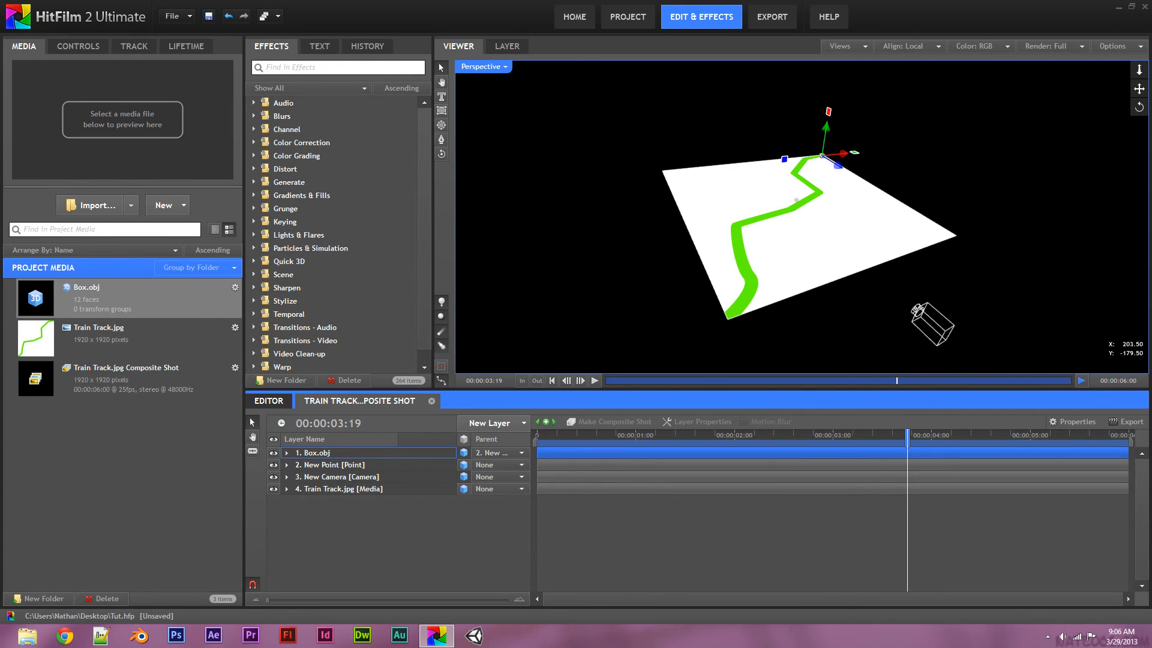
left_click(645, 342)
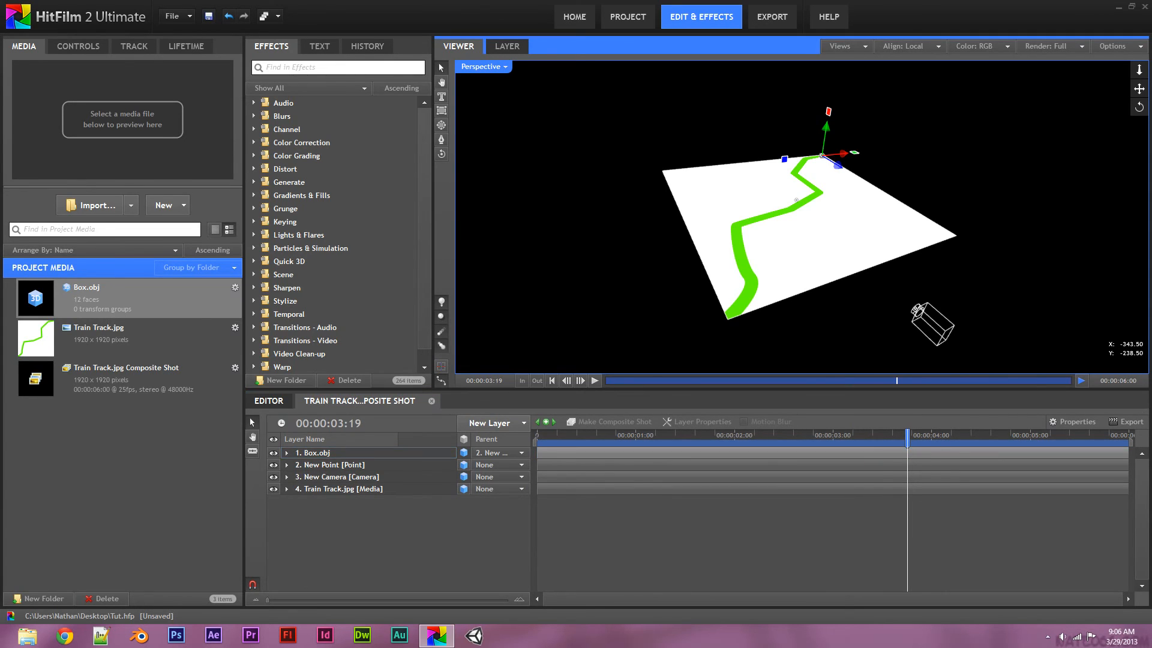
left_click(337, 477)
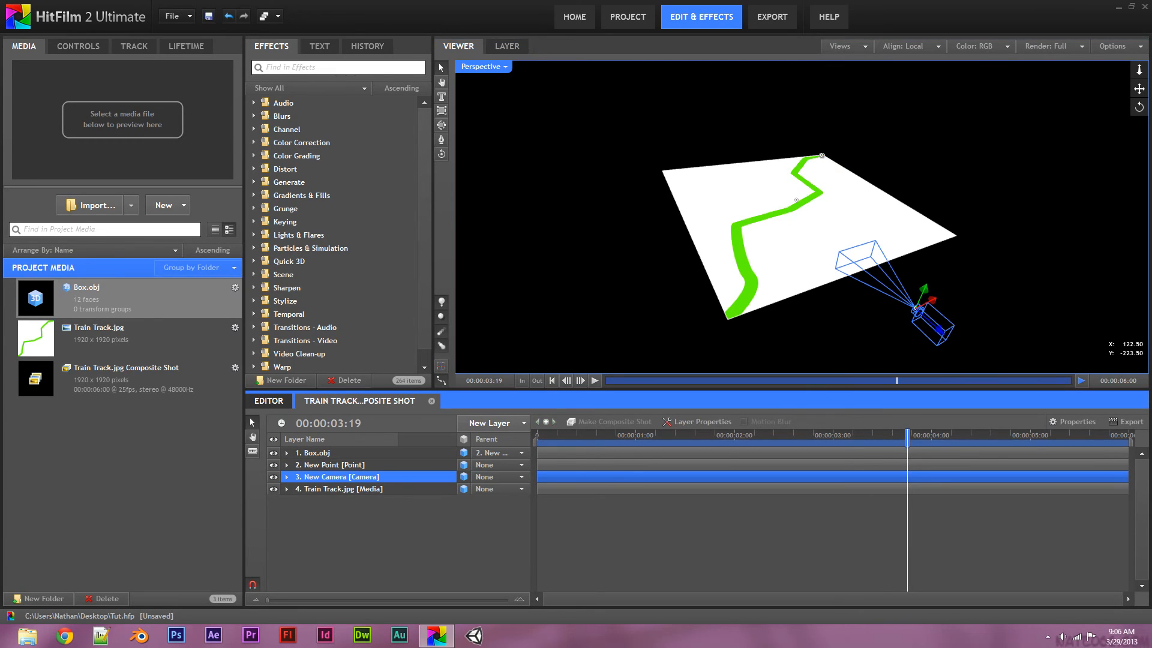
Switch the viewer to Active Camera and pan and orbit it to look down at the box
left_click(490, 67)
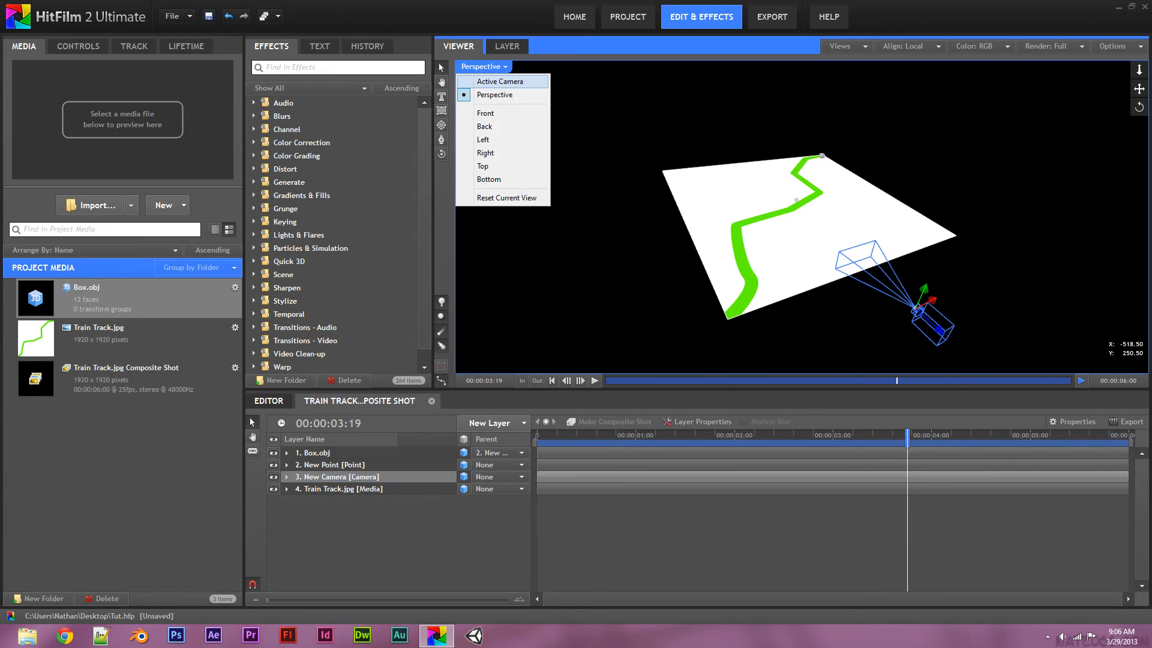
left_click(499, 81)
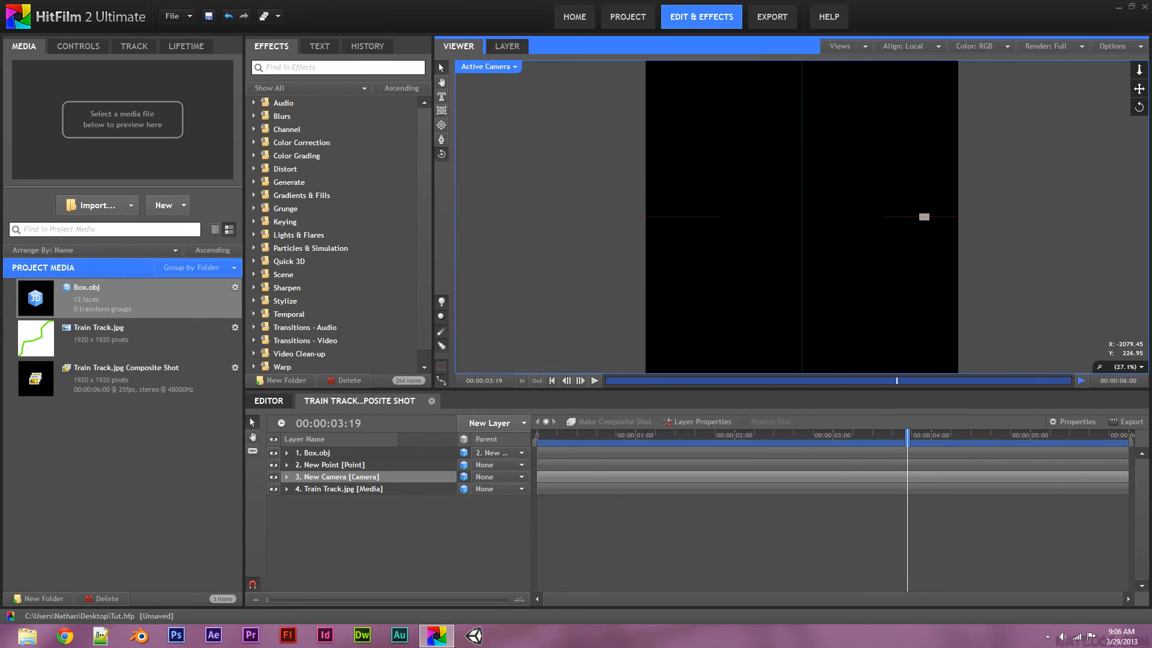
left_click_drag(704, 213, 712, 172)
left_click_drag(907, 438, 535, 437)
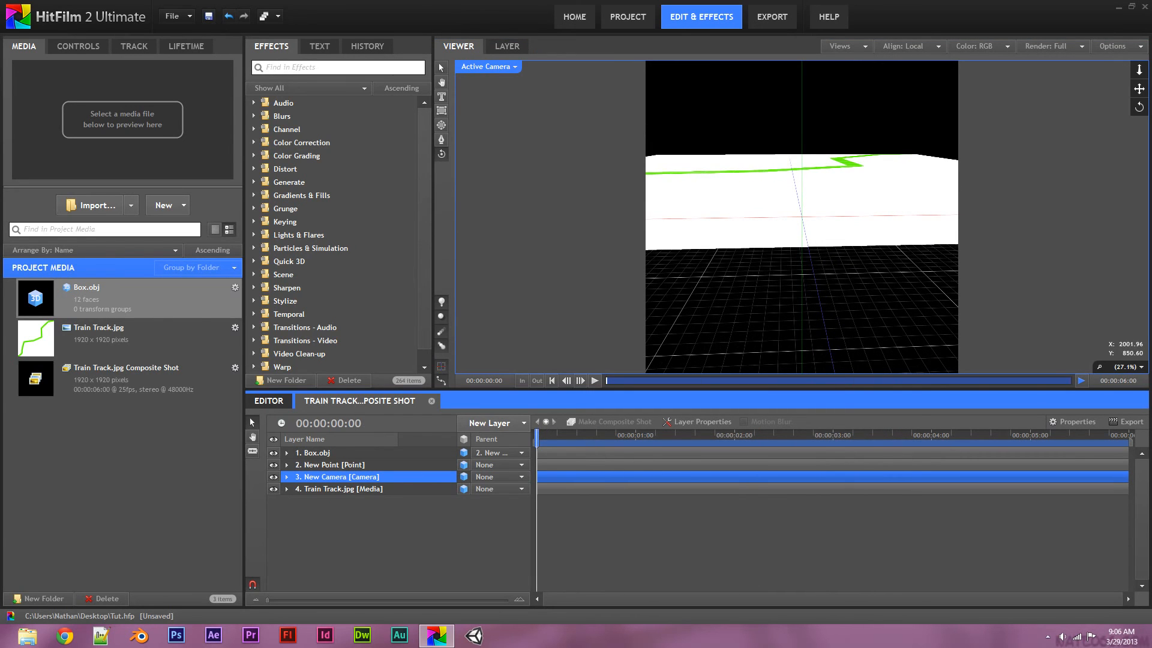
left_click_drag(1139, 89, 1149, 90)
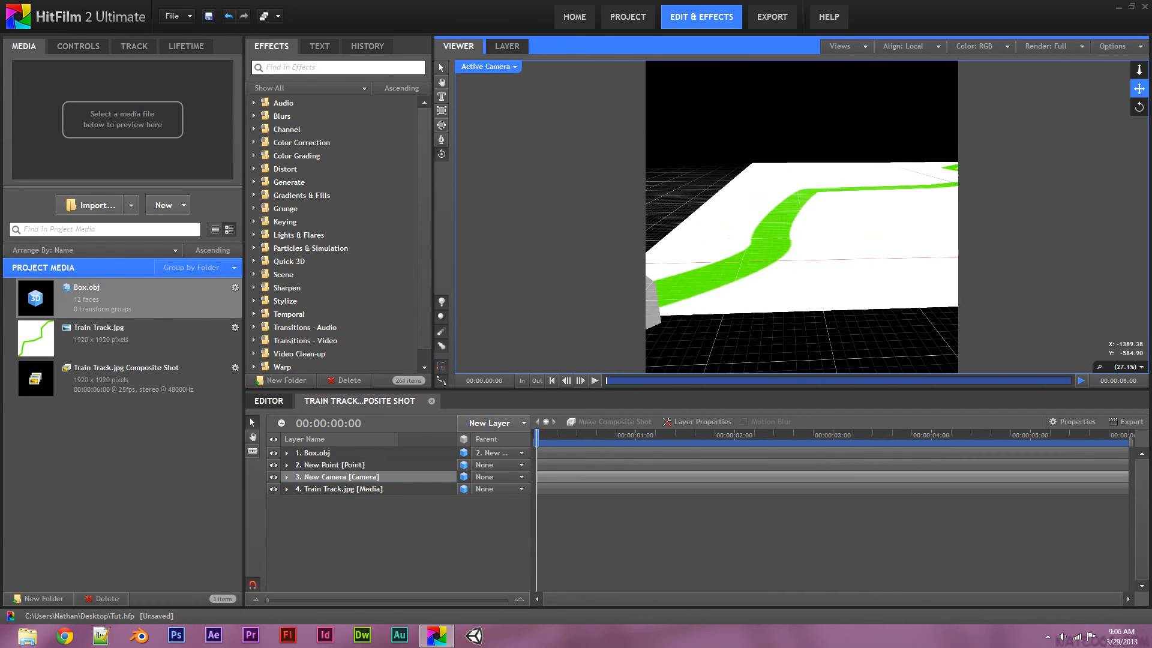
left_click_drag(1139, 108, 1080, 126)
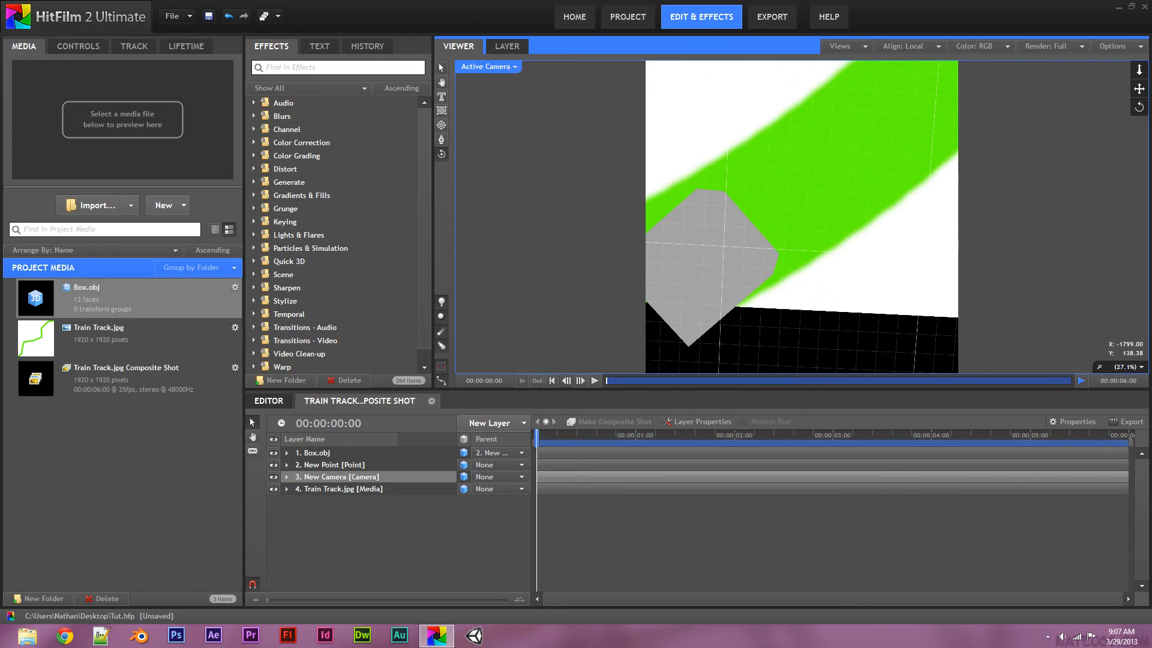
Expand New Camera's Lens settings in Controls and set Aperture to 17
left_click(78, 46)
left_click(9, 103)
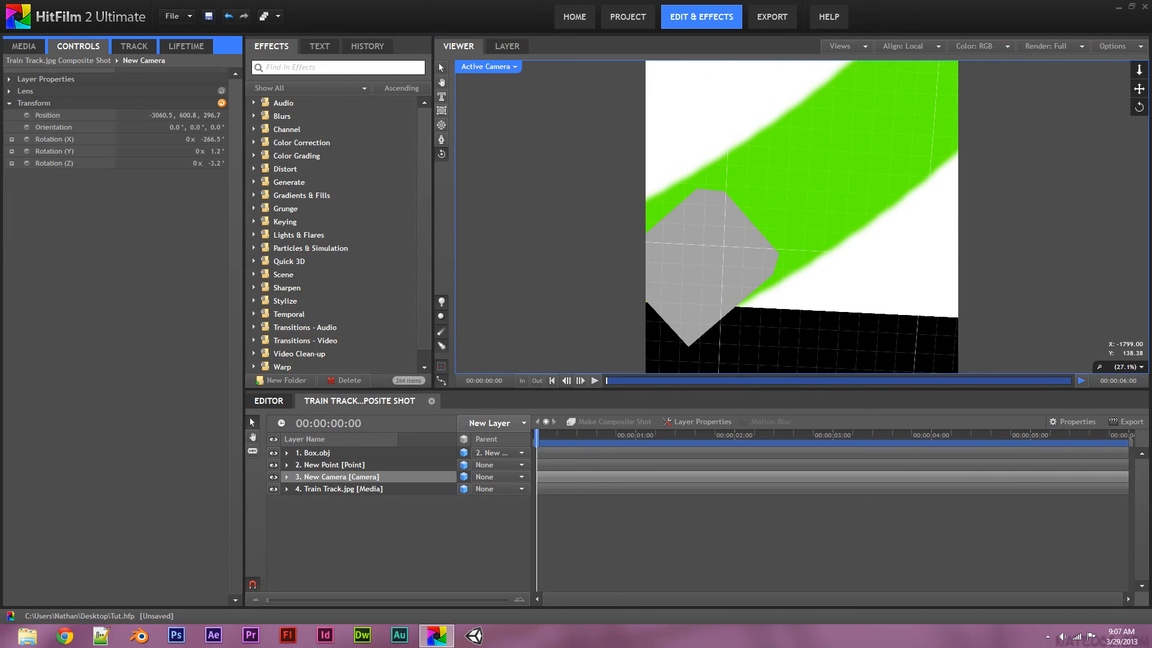
left_click(9, 103)
left_click(9, 91)
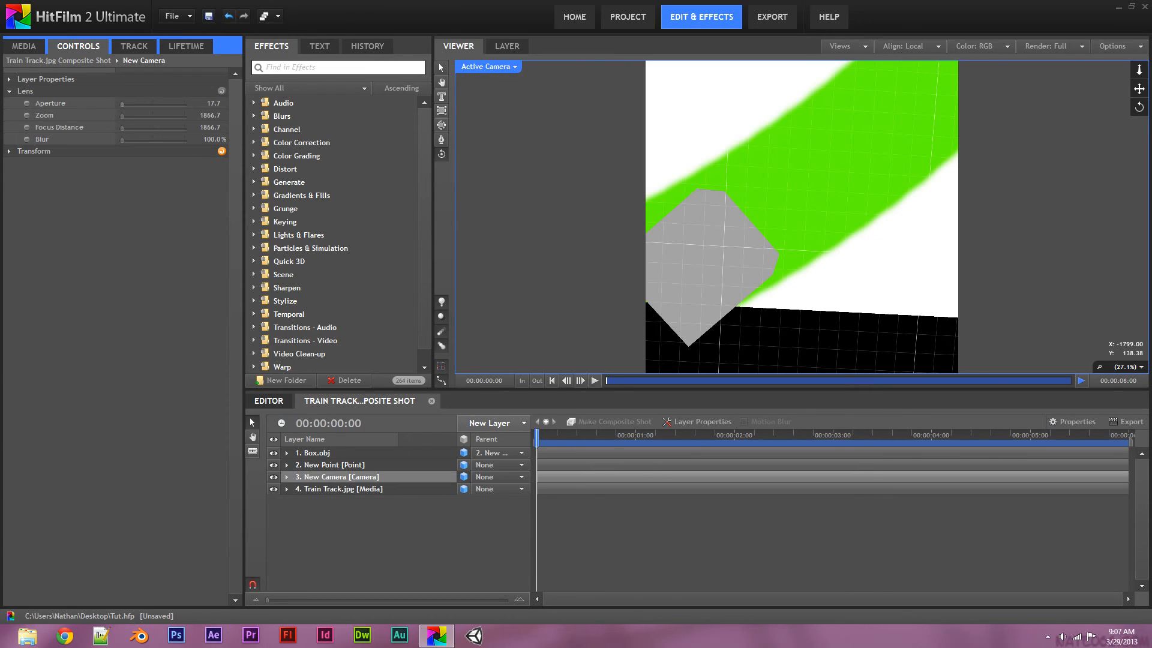
left_click(122, 105)
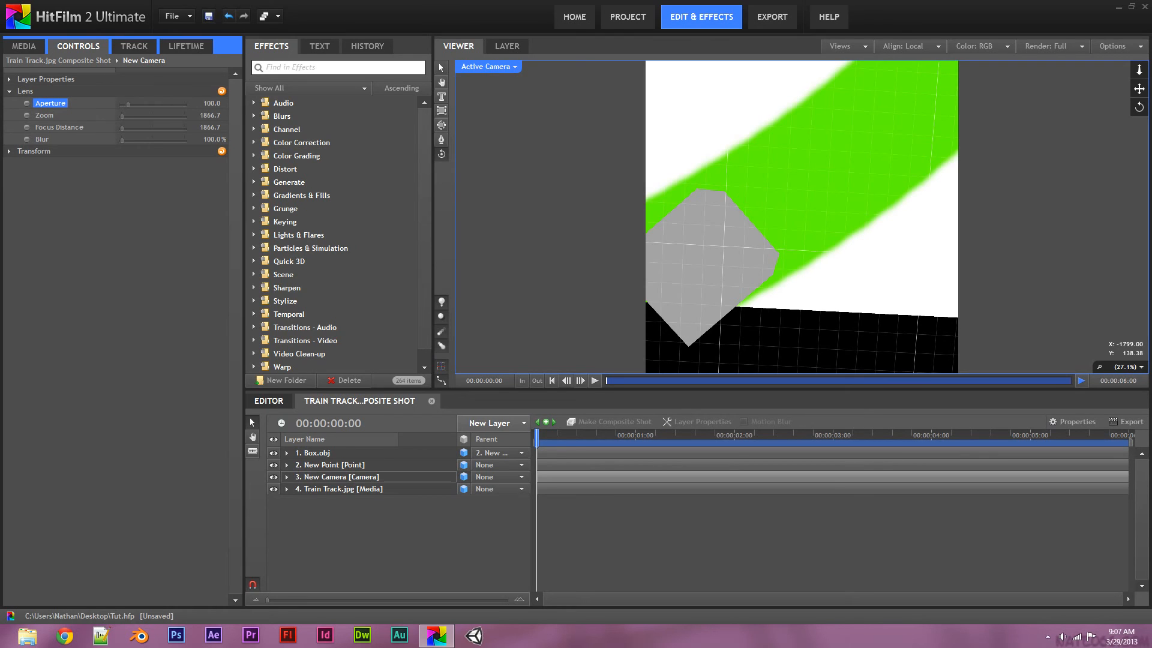
left_click(215, 103)
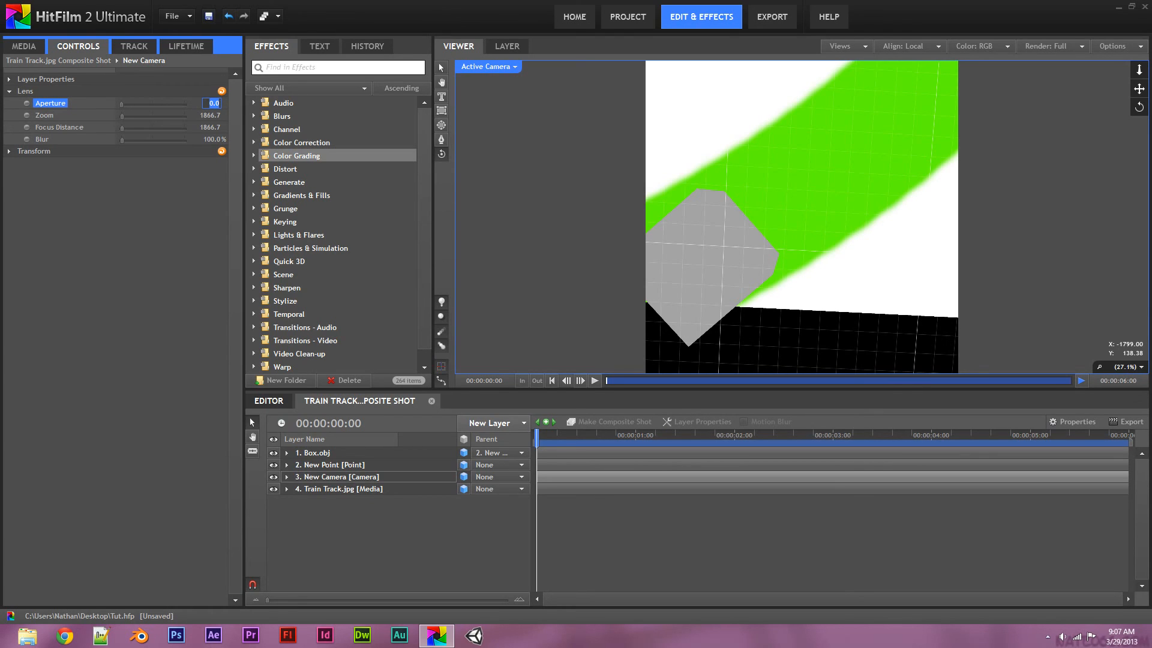
key("BackSpace")
type("17")
key("Return")
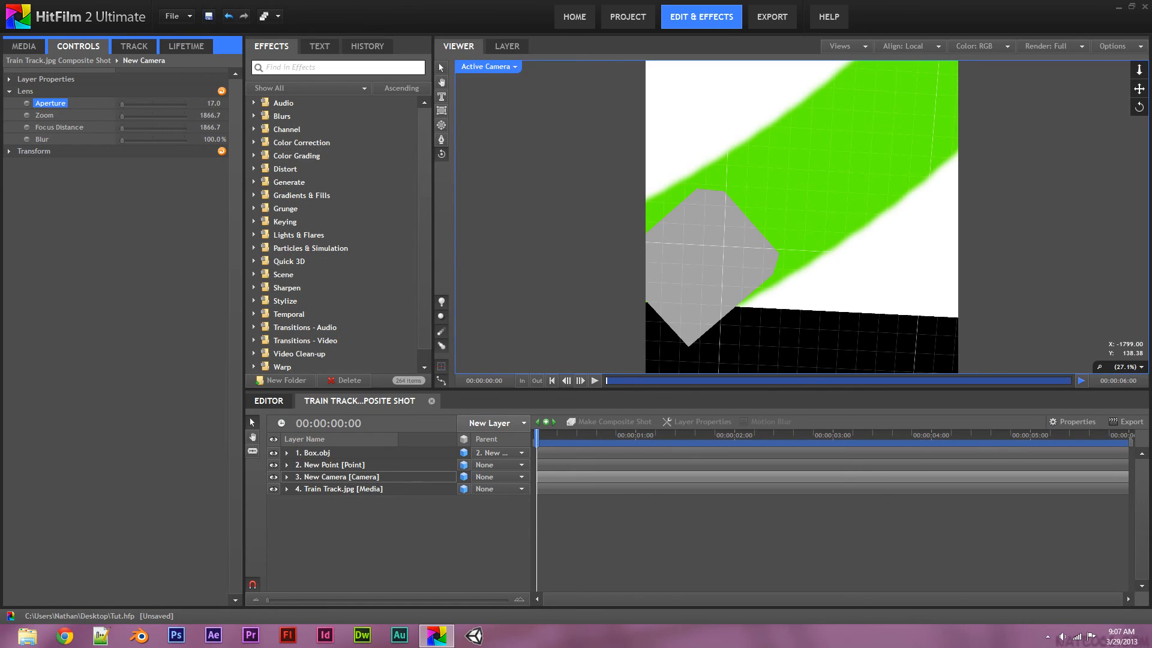
Set the camera's Focus Distance to 100.0
left_click_drag(122, 128, 131, 128)
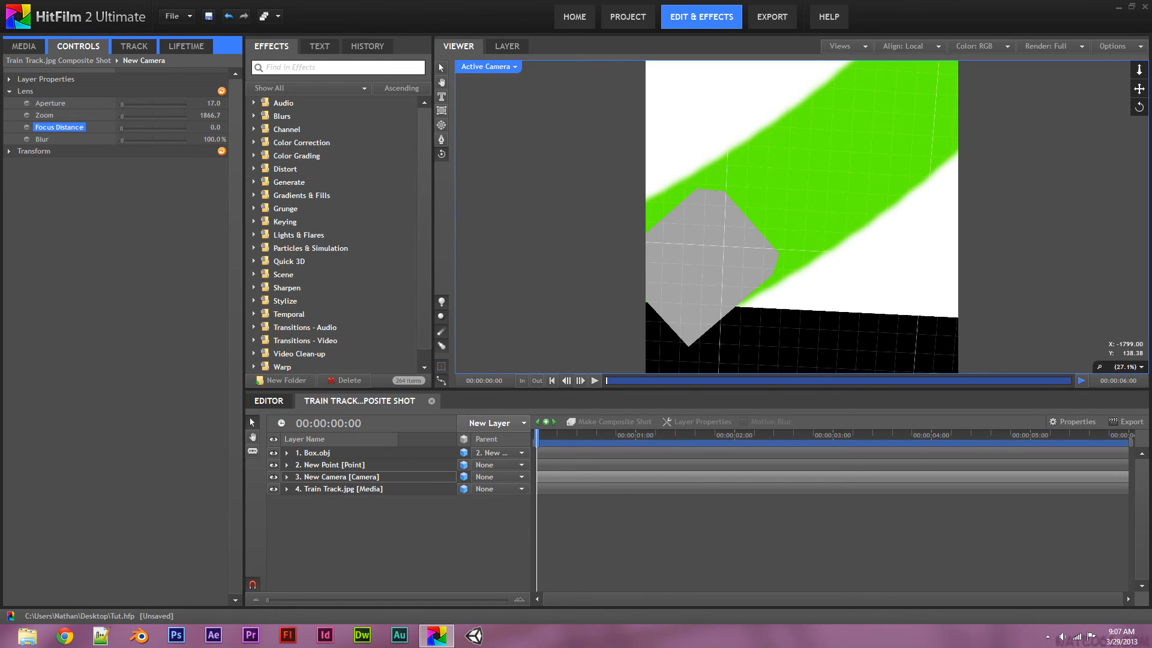
left_click(215, 127)
type("10")
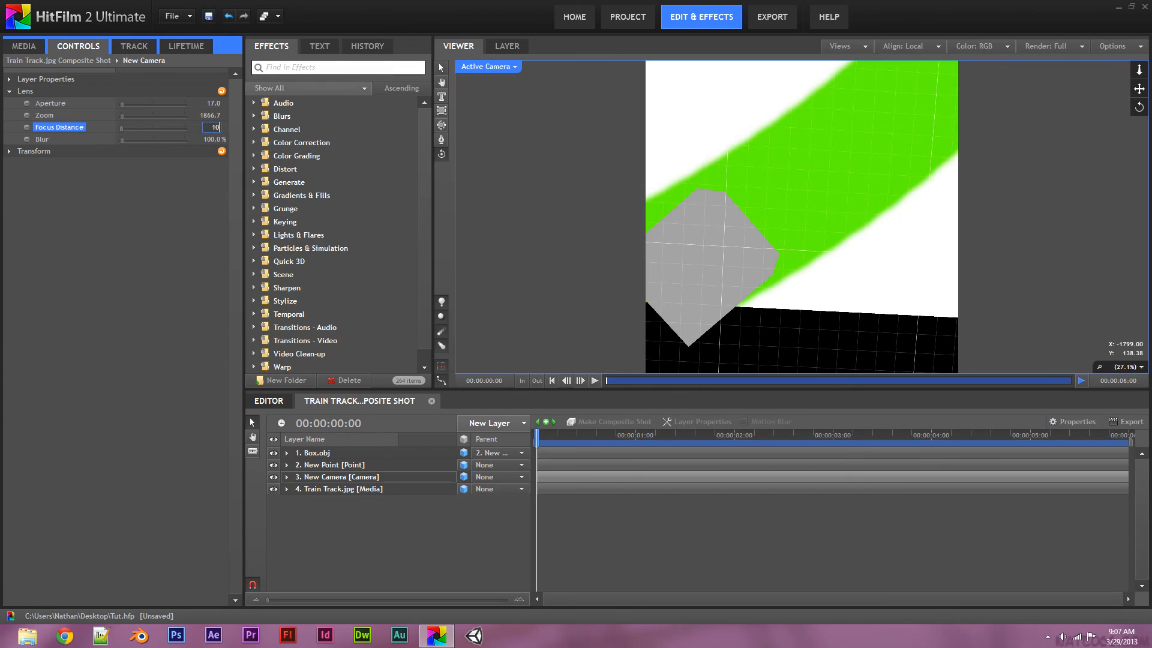
type("0")
key("Return")
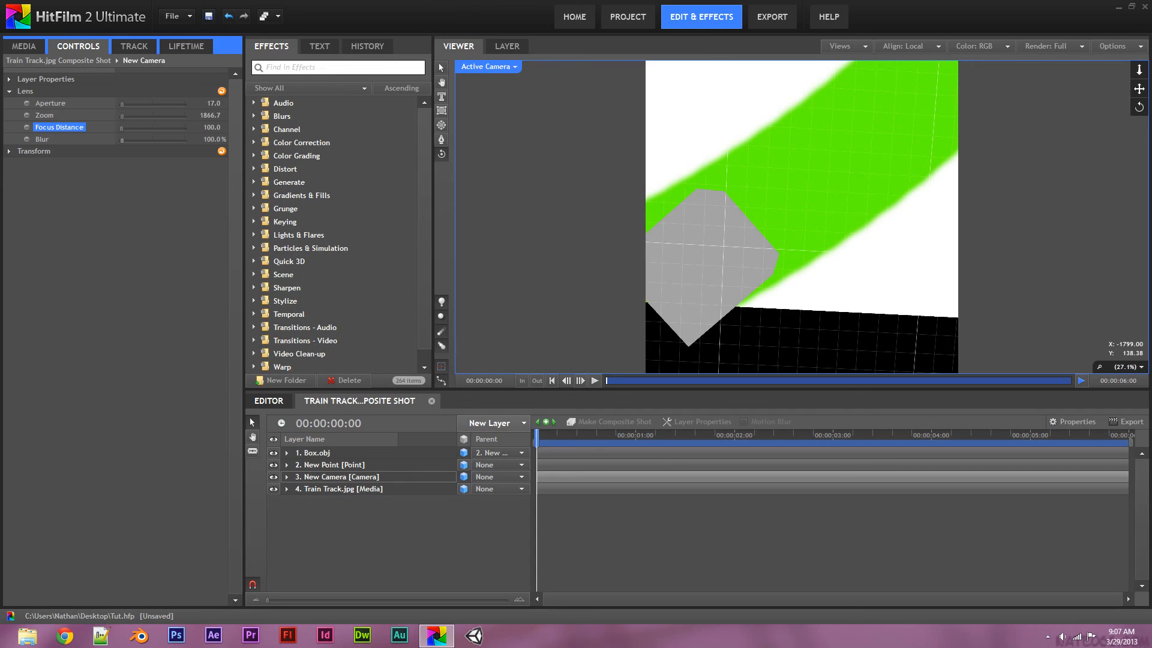
left_click(9, 91)
left_click(9, 103)
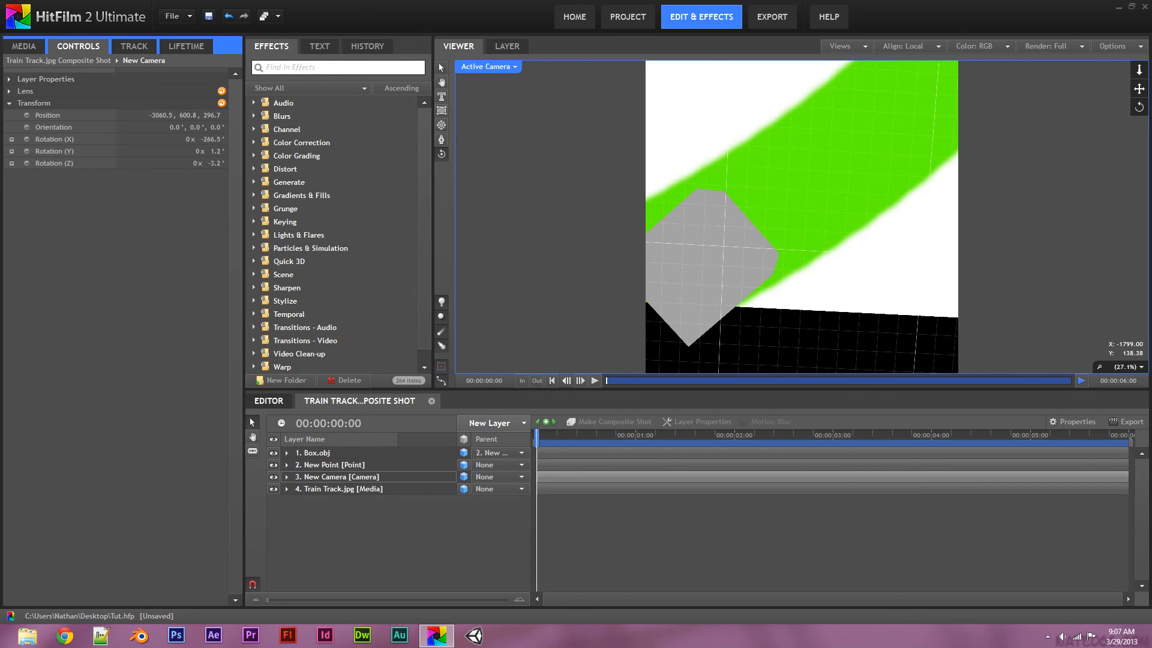
Raise New Camera's Transform Position Y to pull the camera back
left_click_drag(188, 115, 404, 115)
left_click(490, 423)
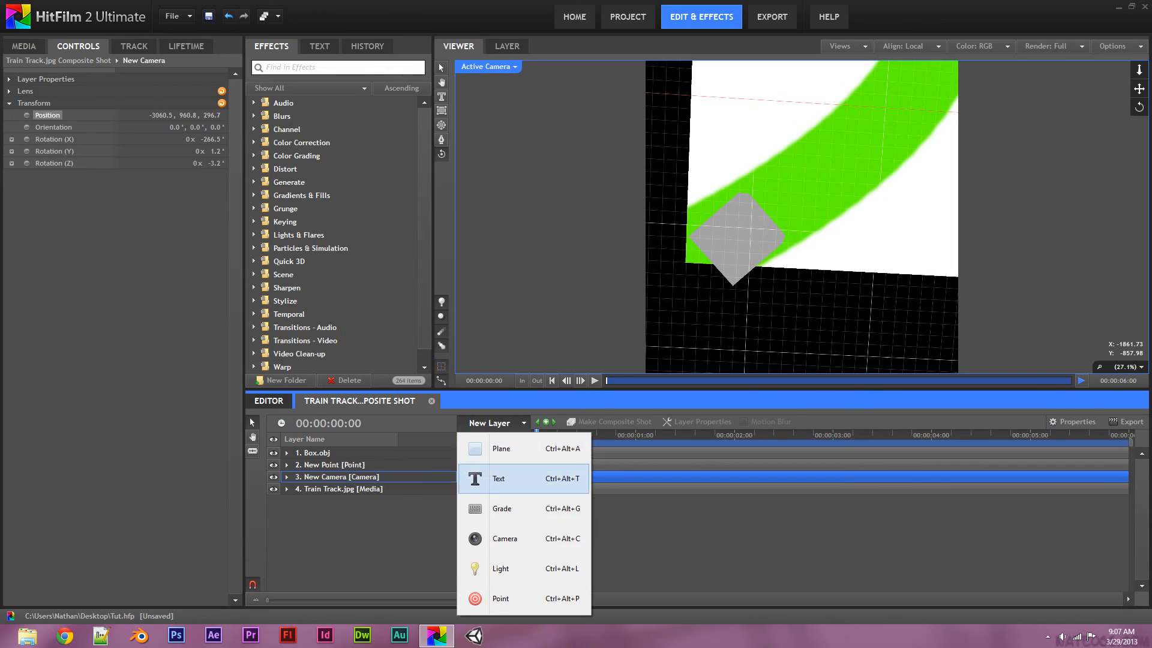
left_click(492, 423)
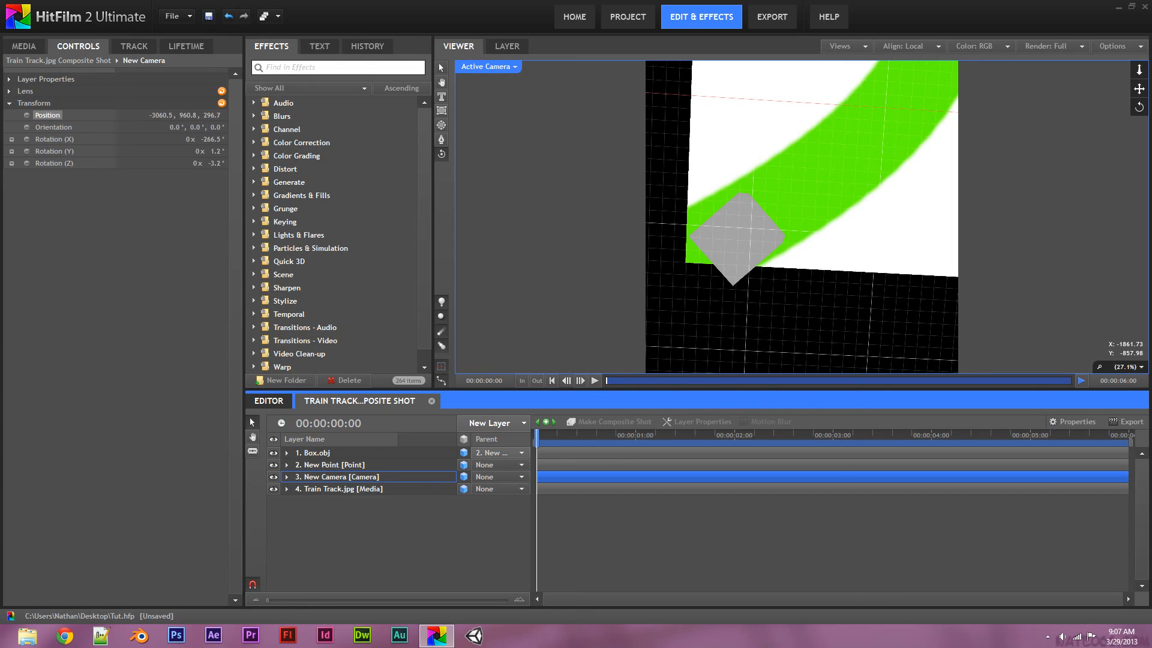
Parent New Camera to 2. New Point and play the timeline to check it
left_click(492, 452)
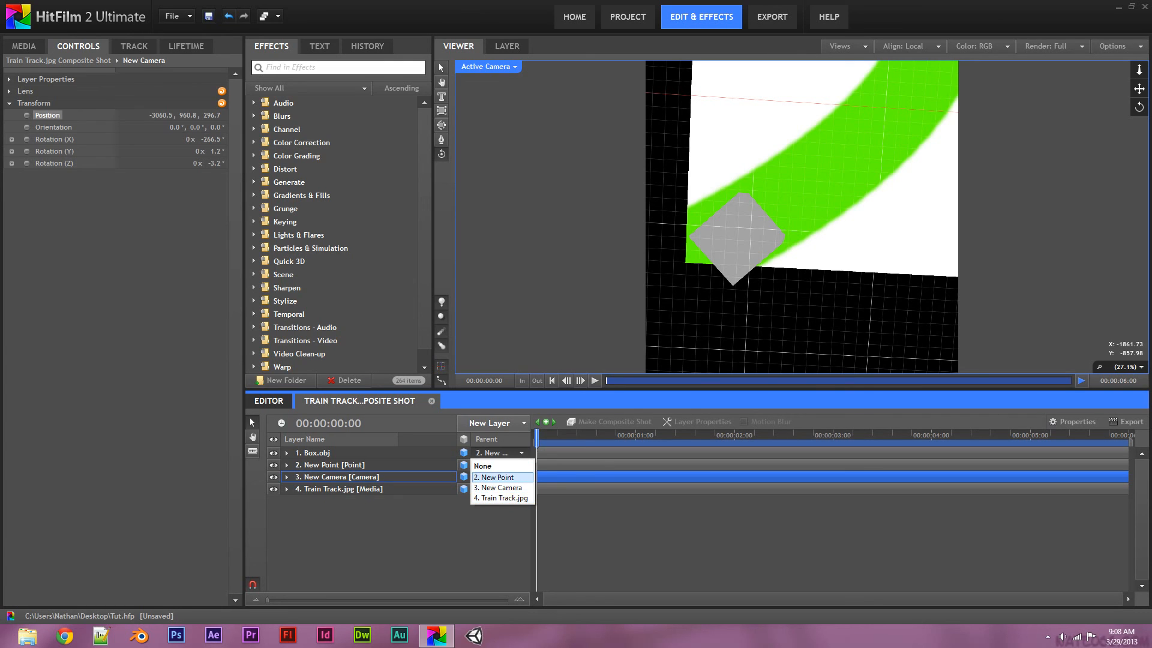
left_click(495, 478)
left_click(497, 477)
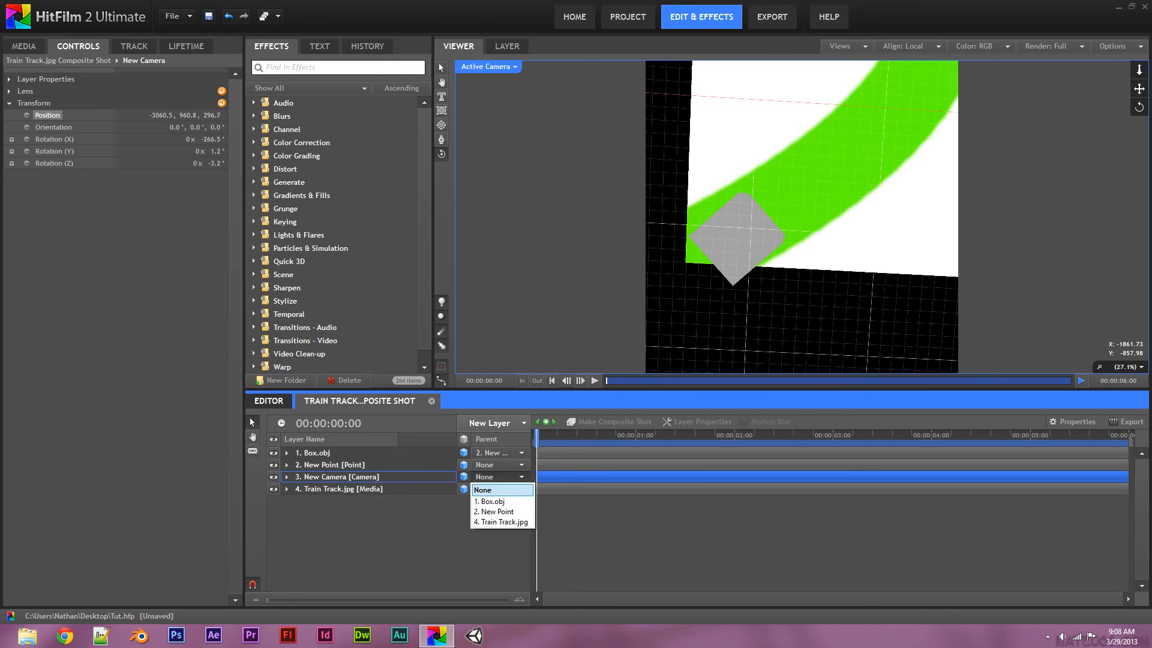
left_click(499, 454)
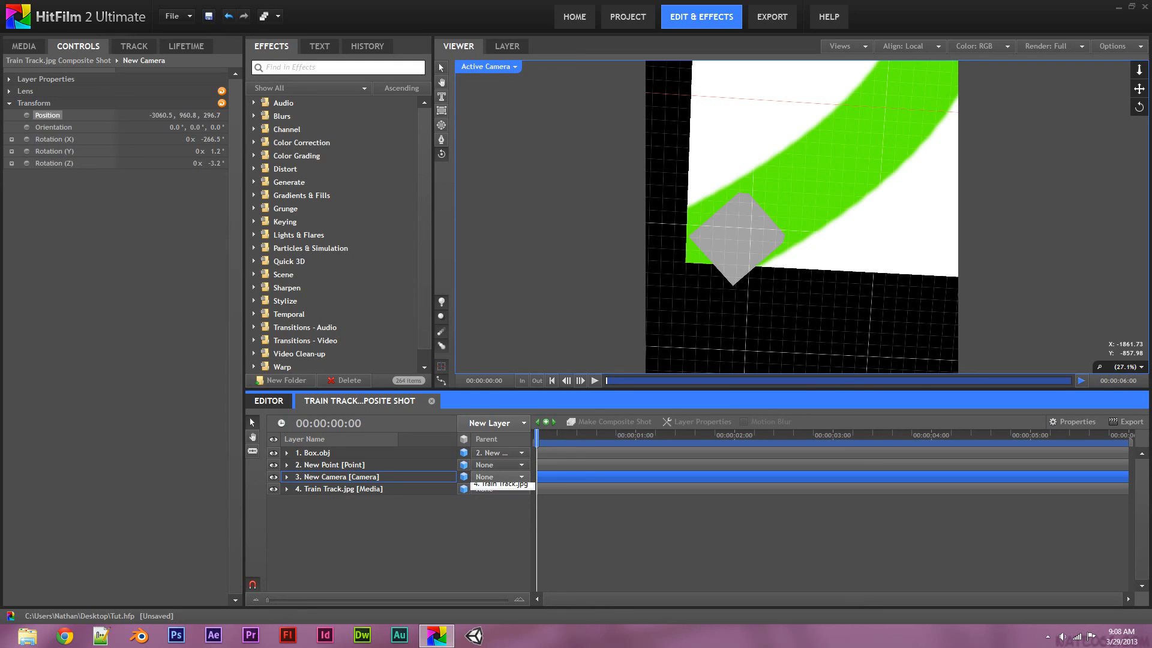
left_click(497, 477)
left_click(493, 511)
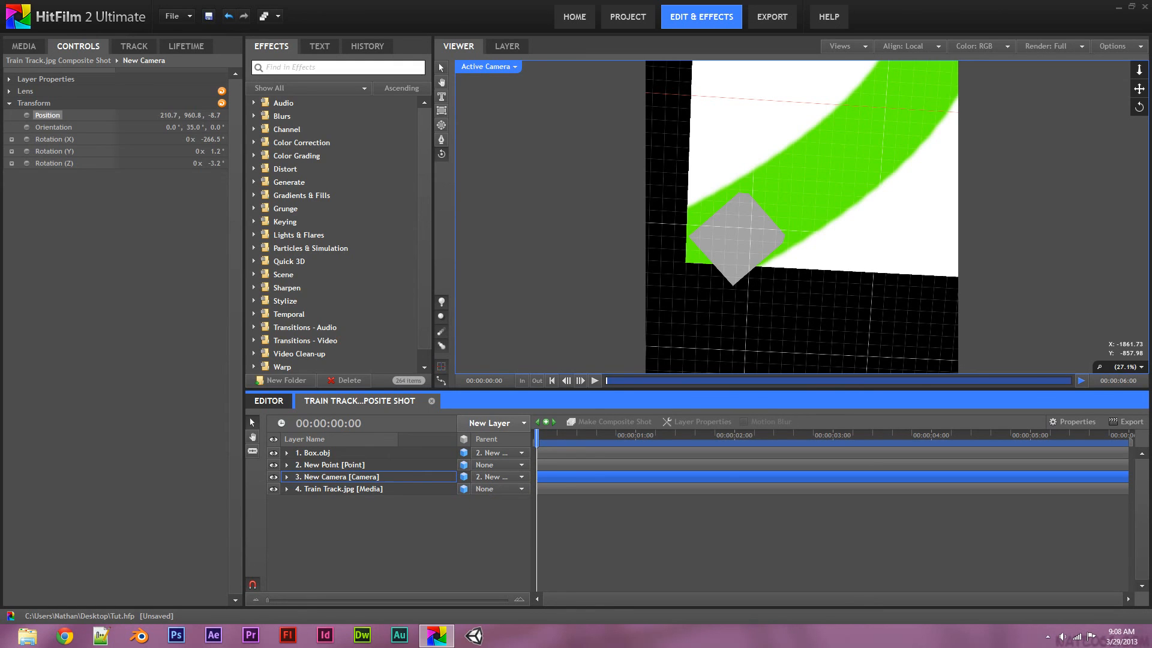
mouse_move(536, 434)
left_mouse_down()
mouse_move(894, 435)
mouse_move(536, 435)
left_mouse_up()
left_click(595, 380)
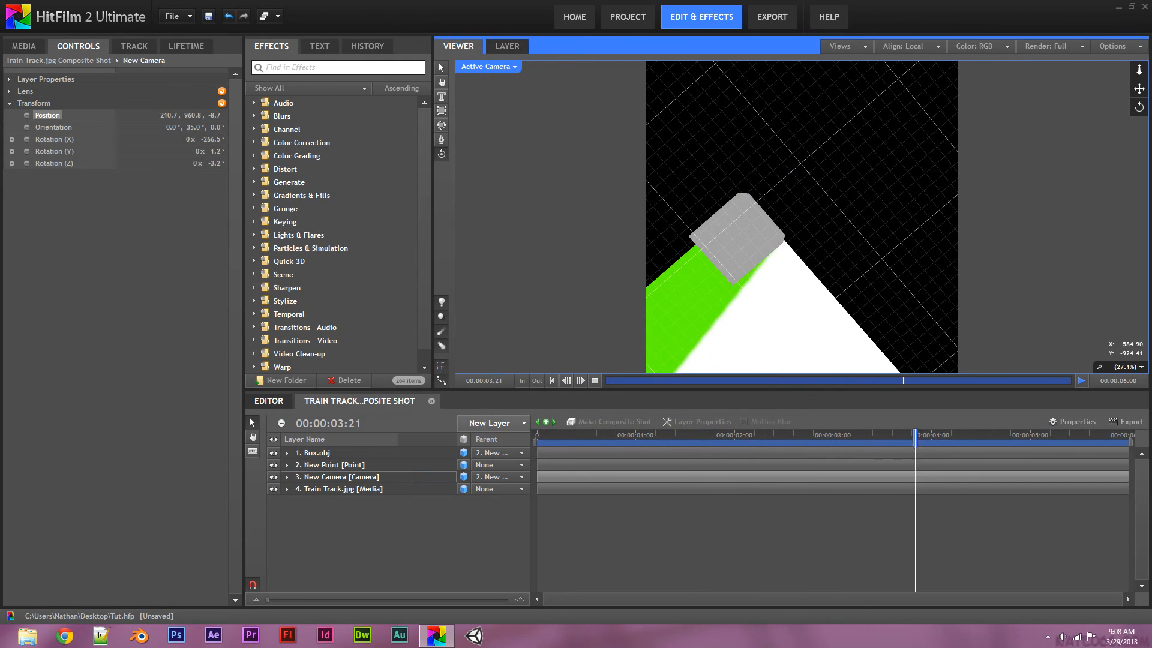
Stop playback, dolly and tilt New Camera low behind the box, then rewind and RAM preview
left_click(595, 380)
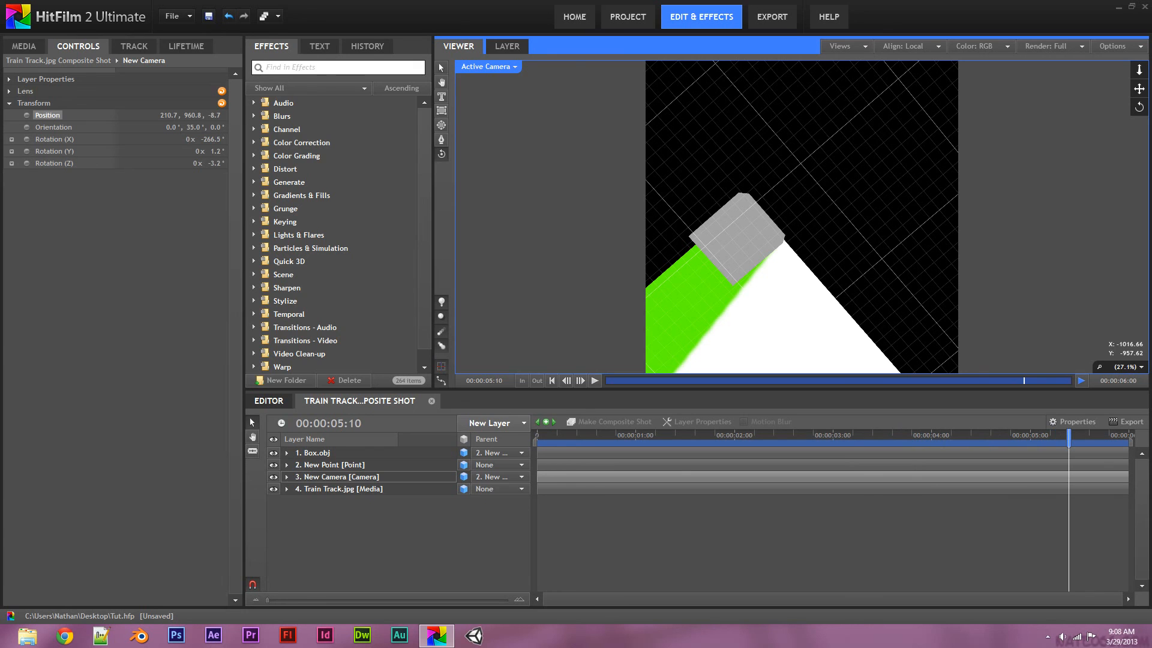
left_click(355, 477)
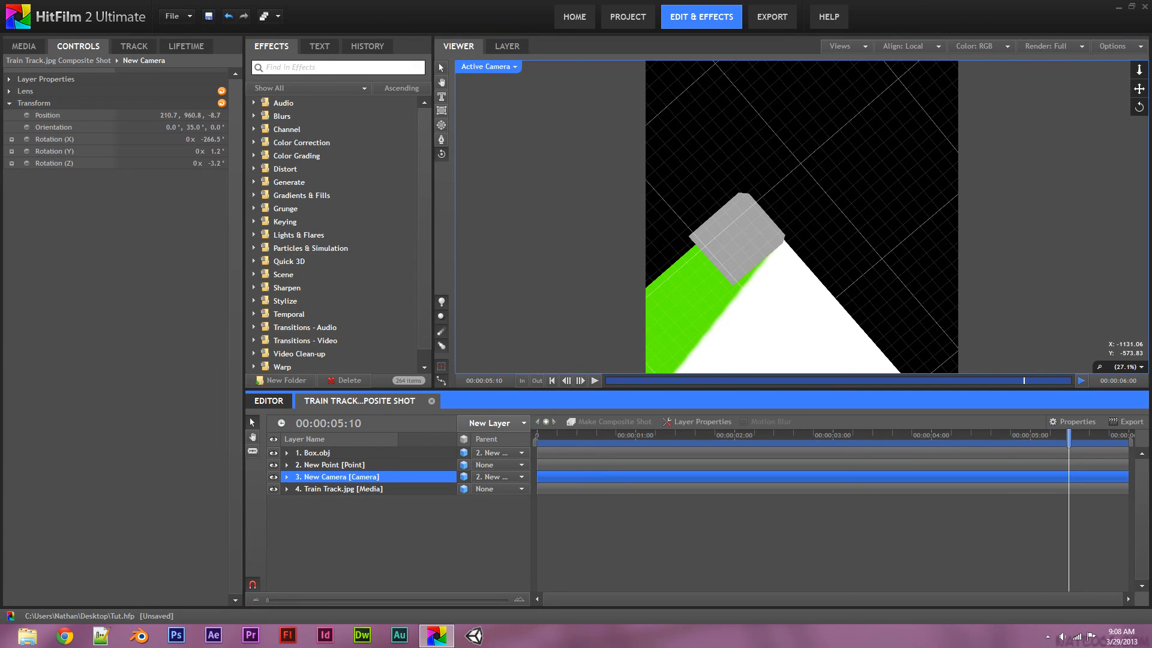
left_click_drag(780, 192, 805, 197)
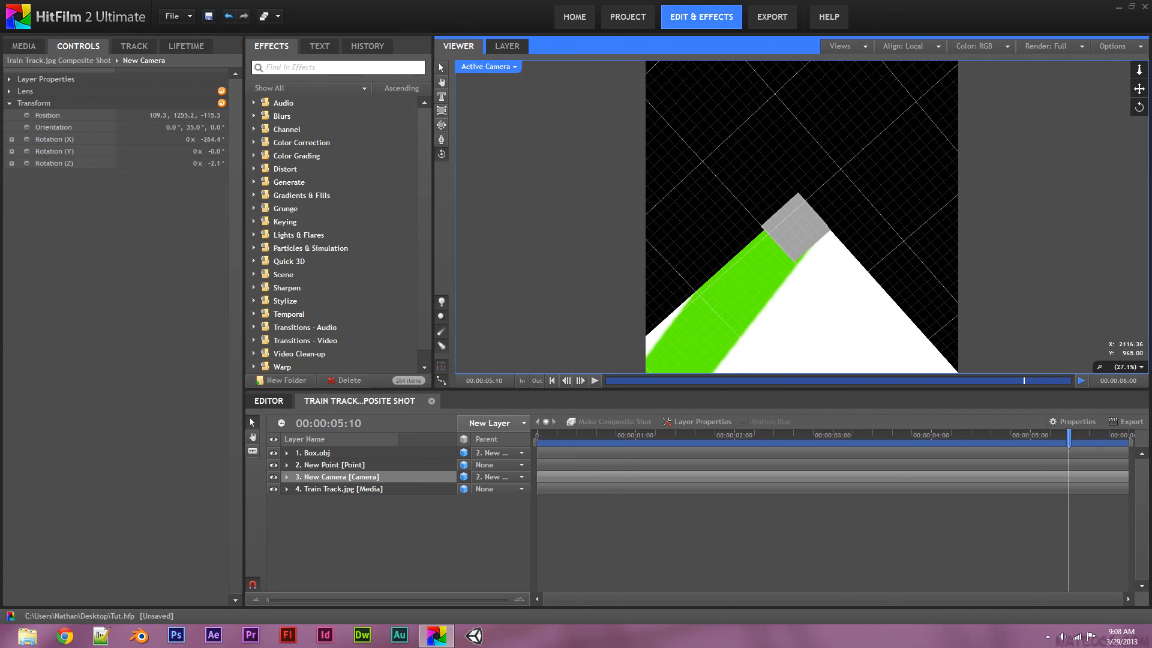
left_click_drag(1139, 107, 1138, 14)
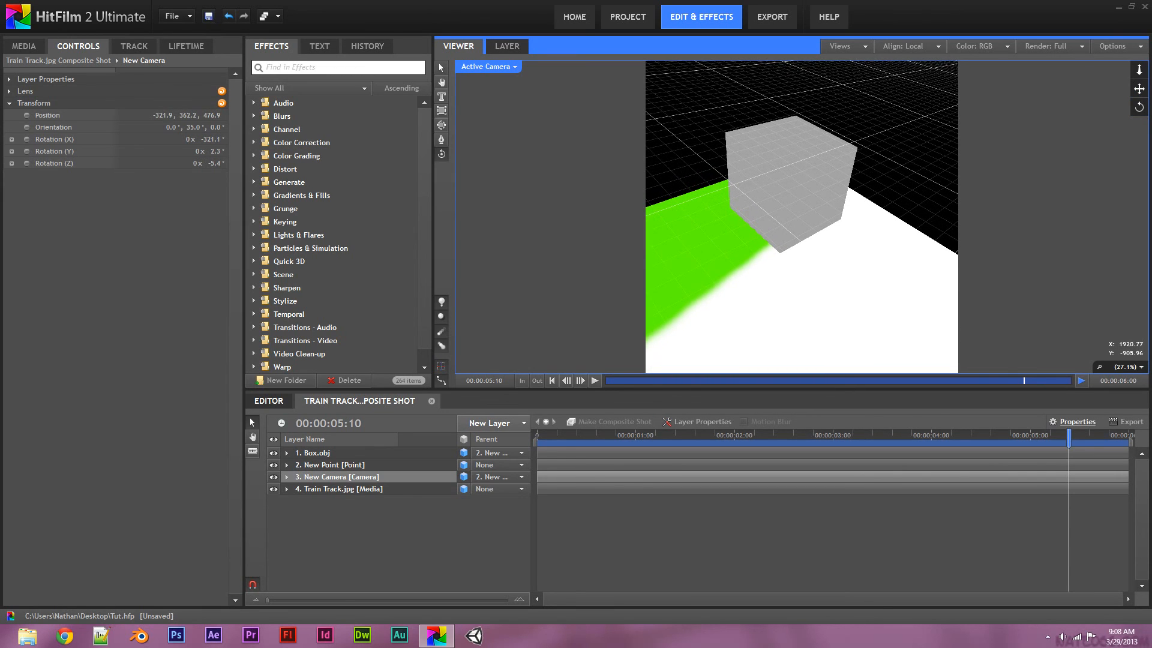
left_click(1077, 421)
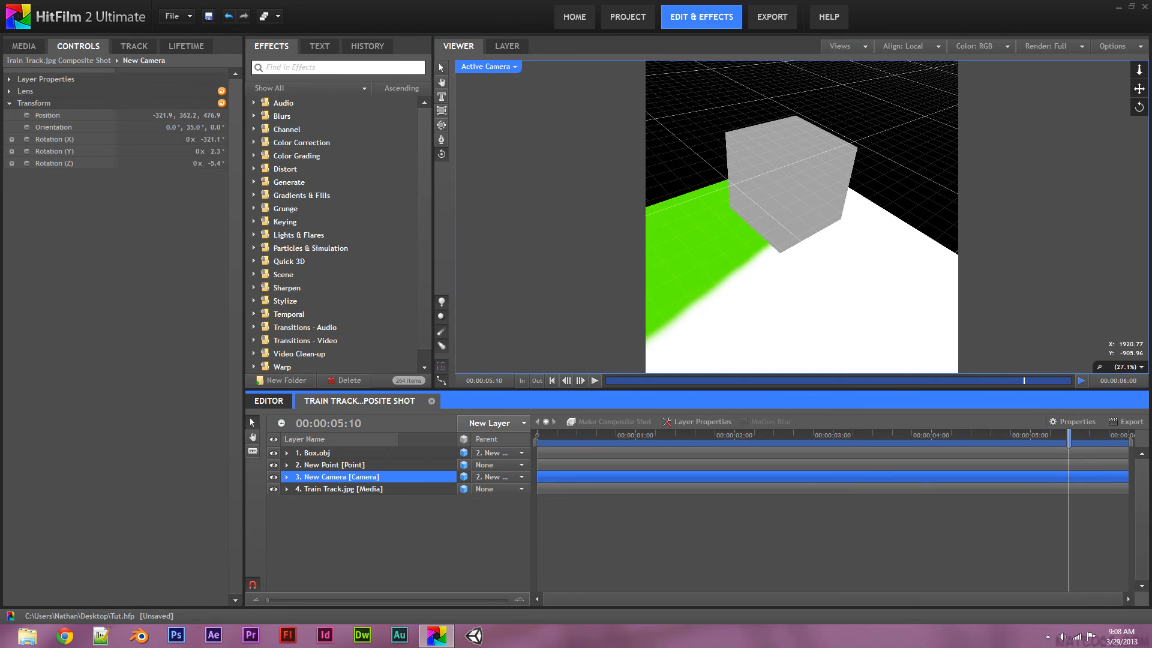
left_click_drag(1068, 437, 537, 437)
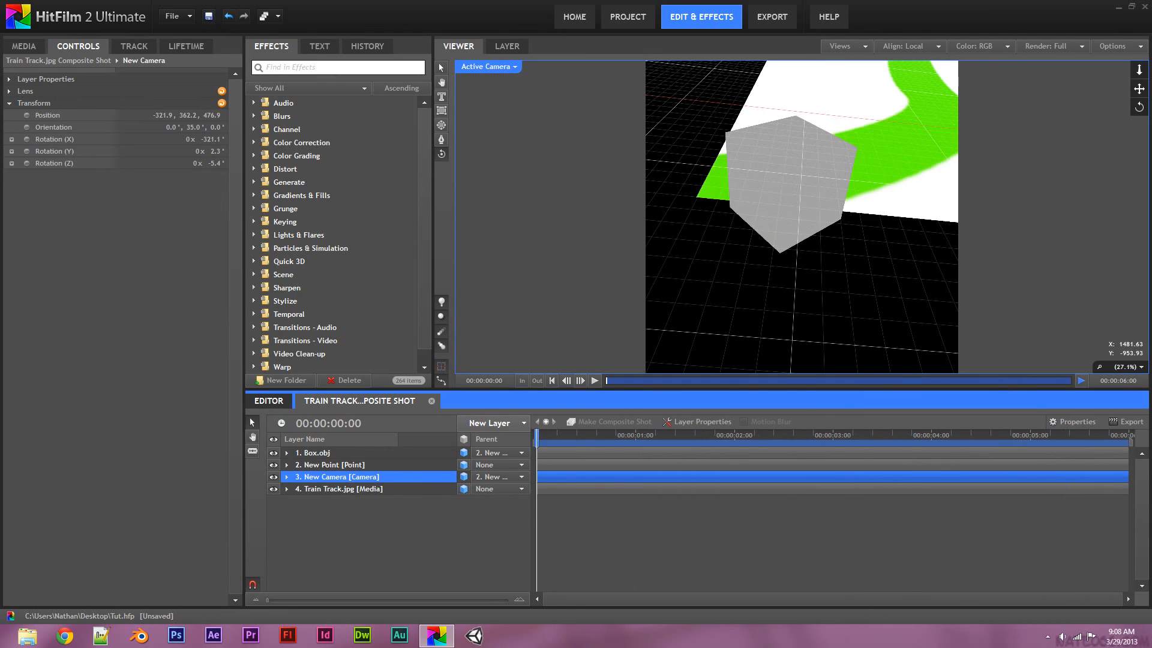
left_click(1081, 380)
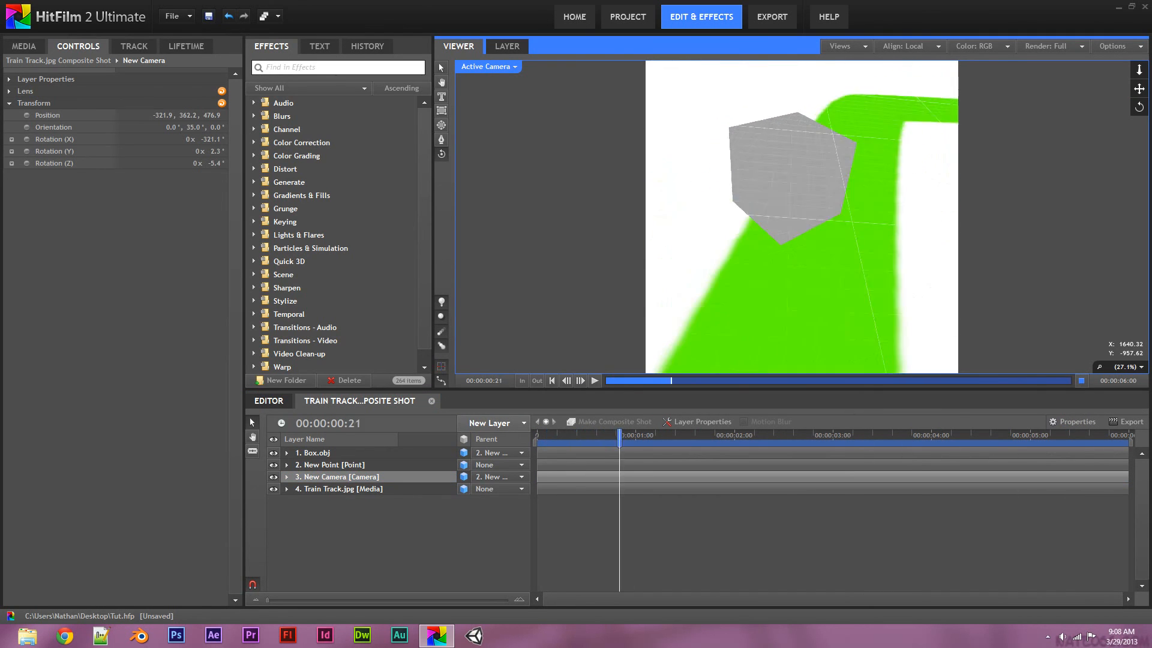